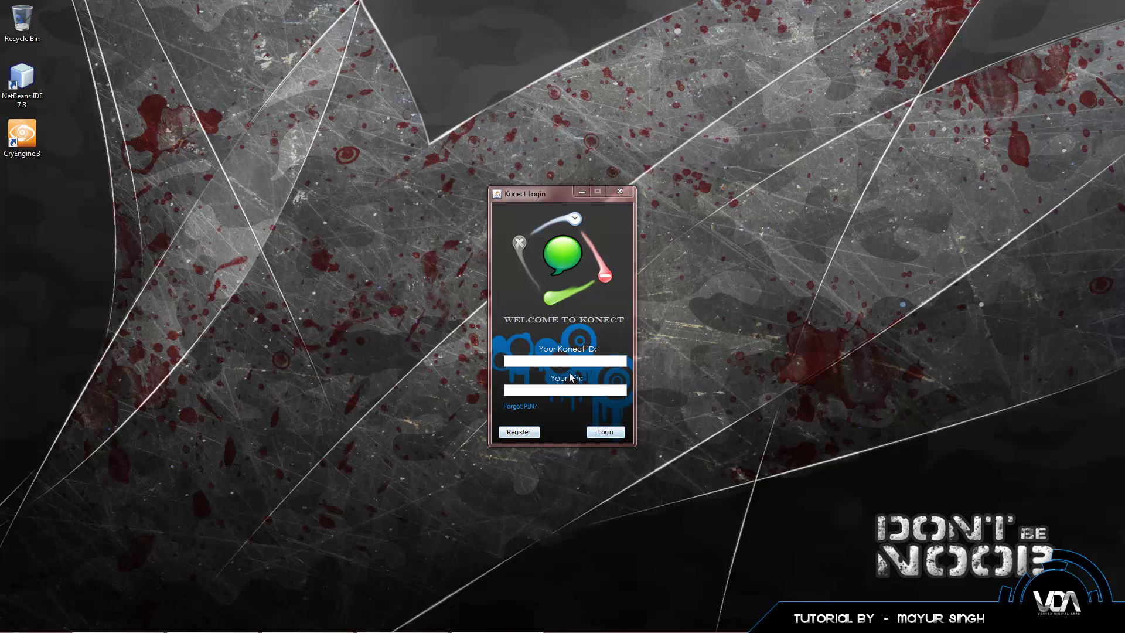
Step: Fill the Konect registration form with a new ID, matching PIN entries and security question 'How old are you?'
click(522, 433)
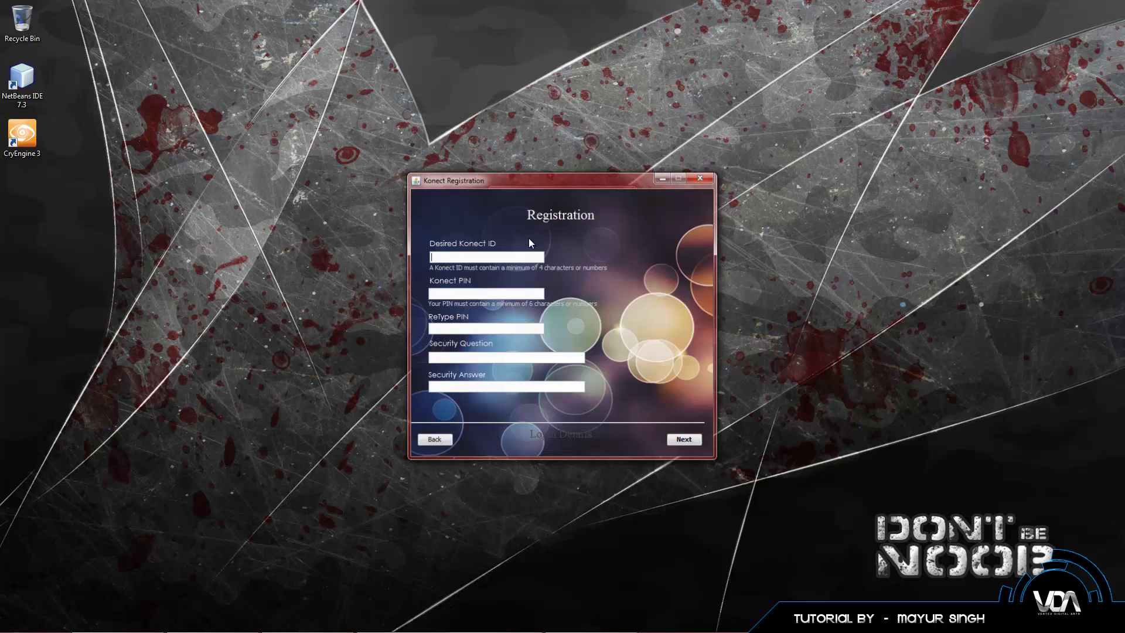
text(Vertex)
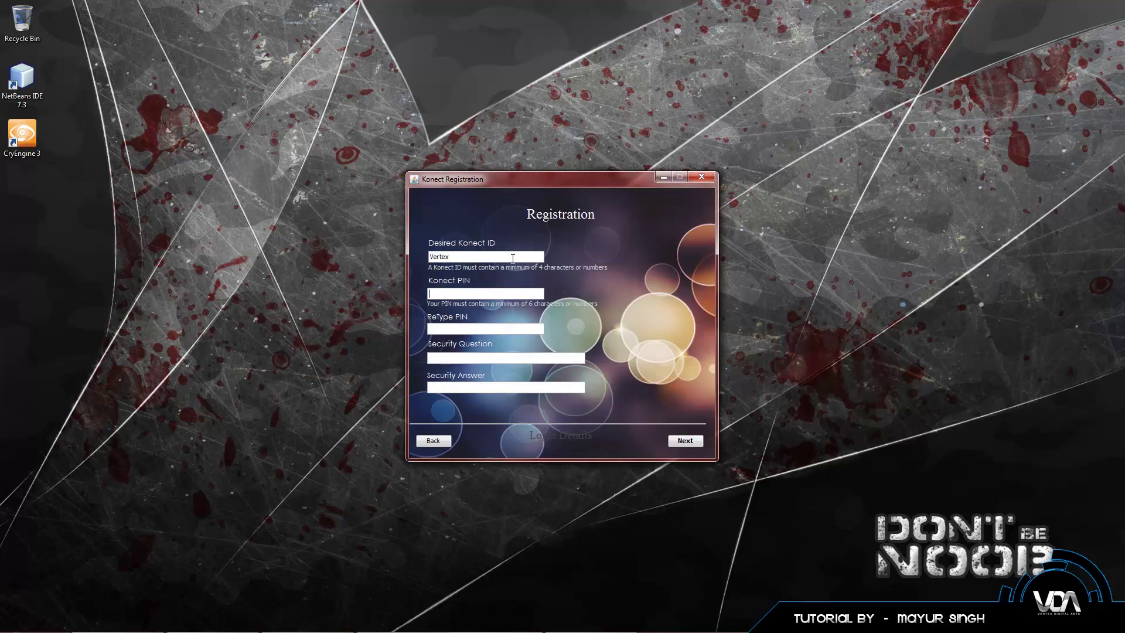
key(Tab)
text(1234567890)
key(Tab)
text(1234567890)
text(How old )
text(are you?)
click(539, 361)
Step: Continue to the new profile and enter the user's first and last name
click(685, 440)
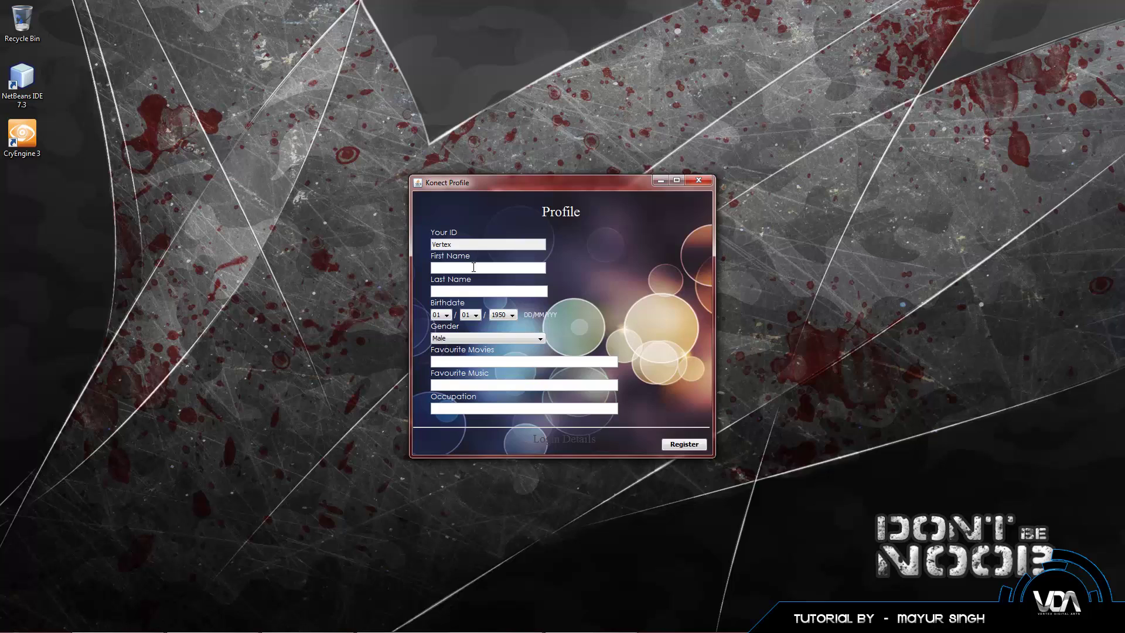
key(Tab)
Step: Set the birthdate to day 02, month 07, year 1994
click(440, 314)
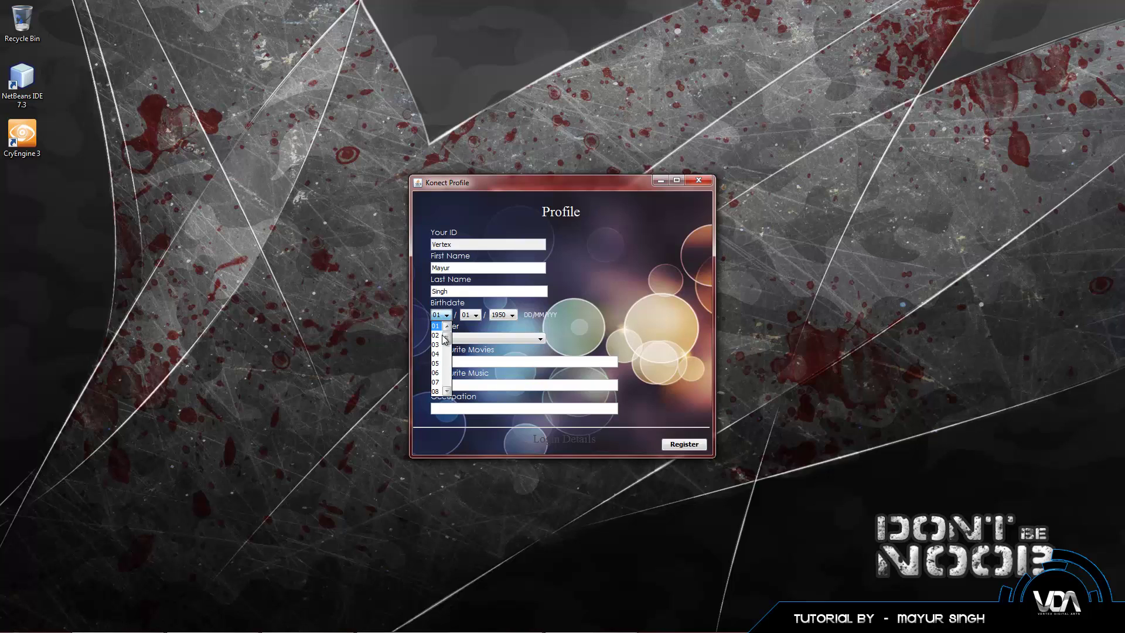
click(439, 335)
click(475, 315)
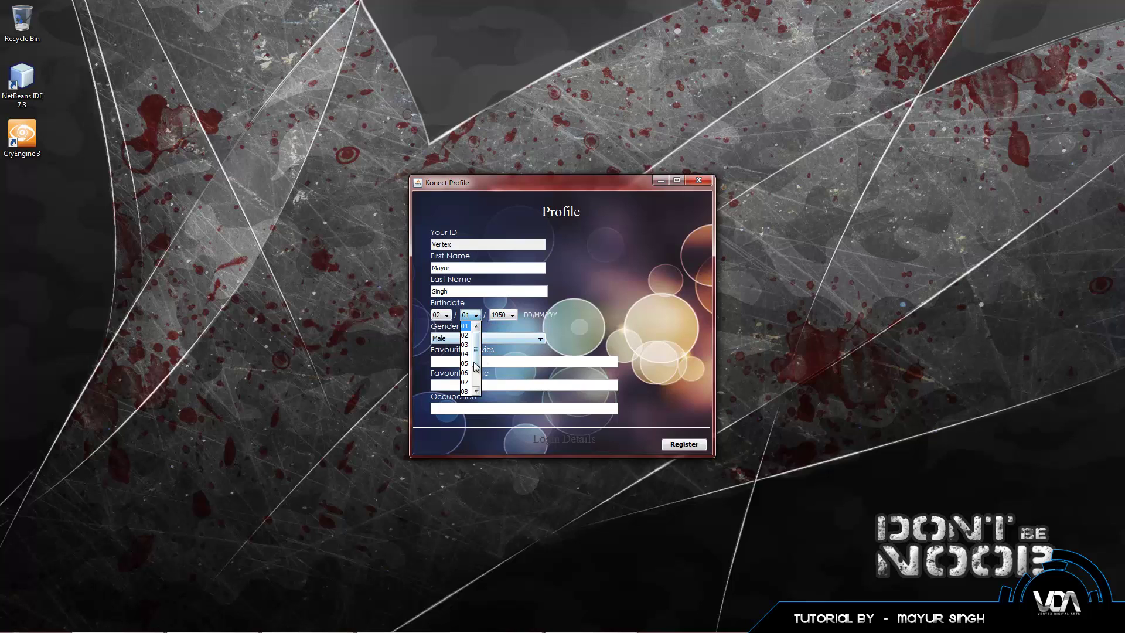
click(469, 380)
click(502, 315)
scroll(502, 375, down, 10)
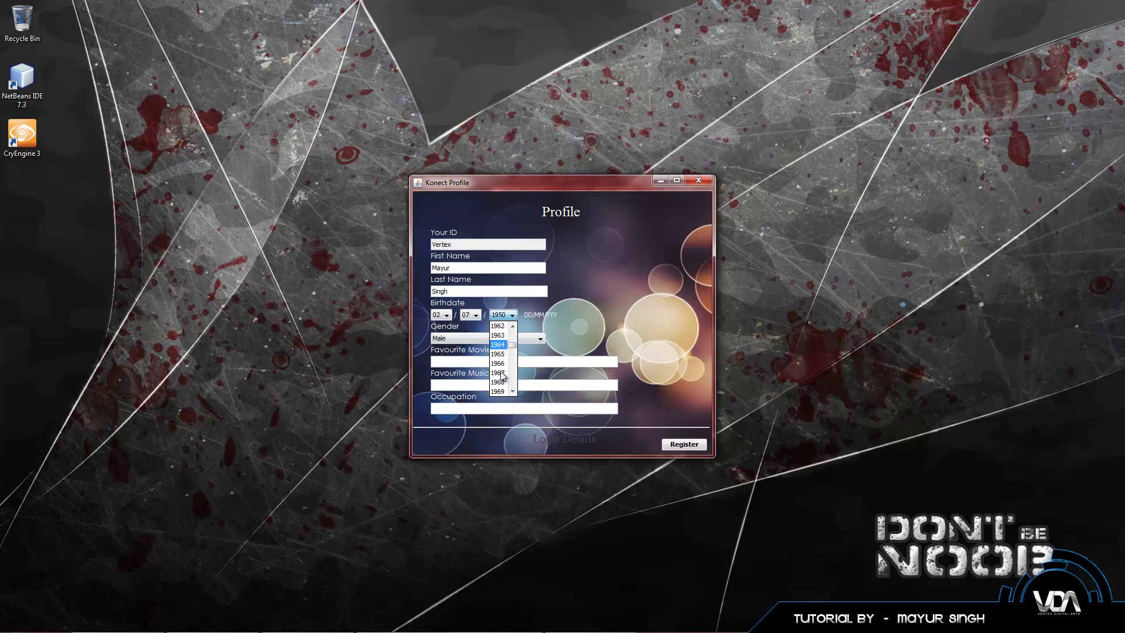
scroll(502, 378, down, 3)
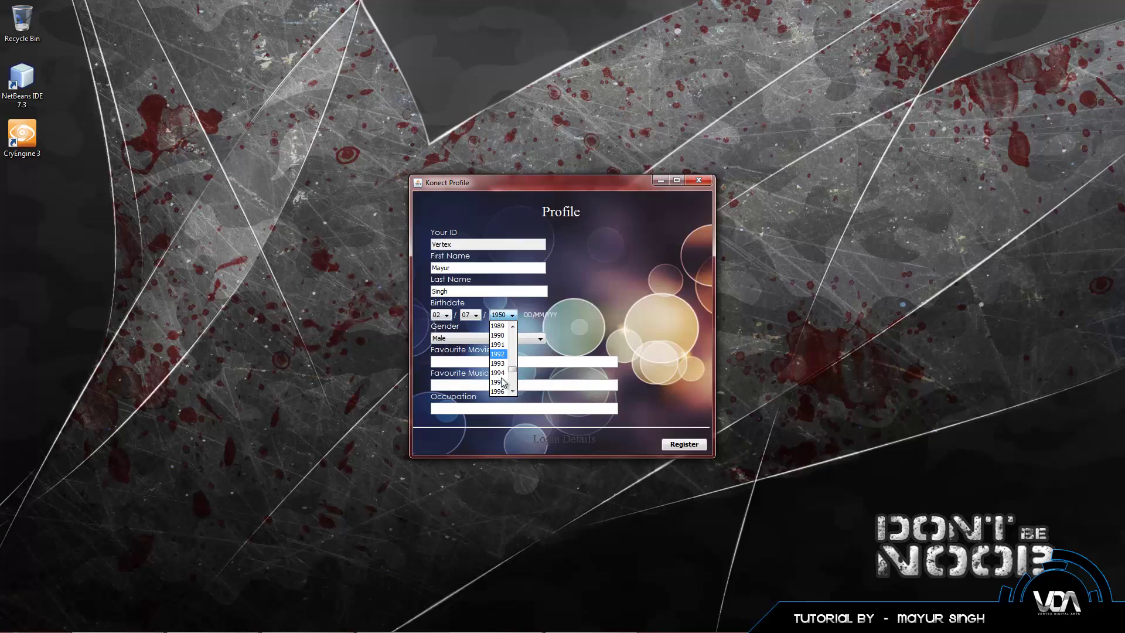
click(497, 363)
Step: Enter Iron Man and Eminem as favourites and Beastly Programmer as the occupation
click(488, 361)
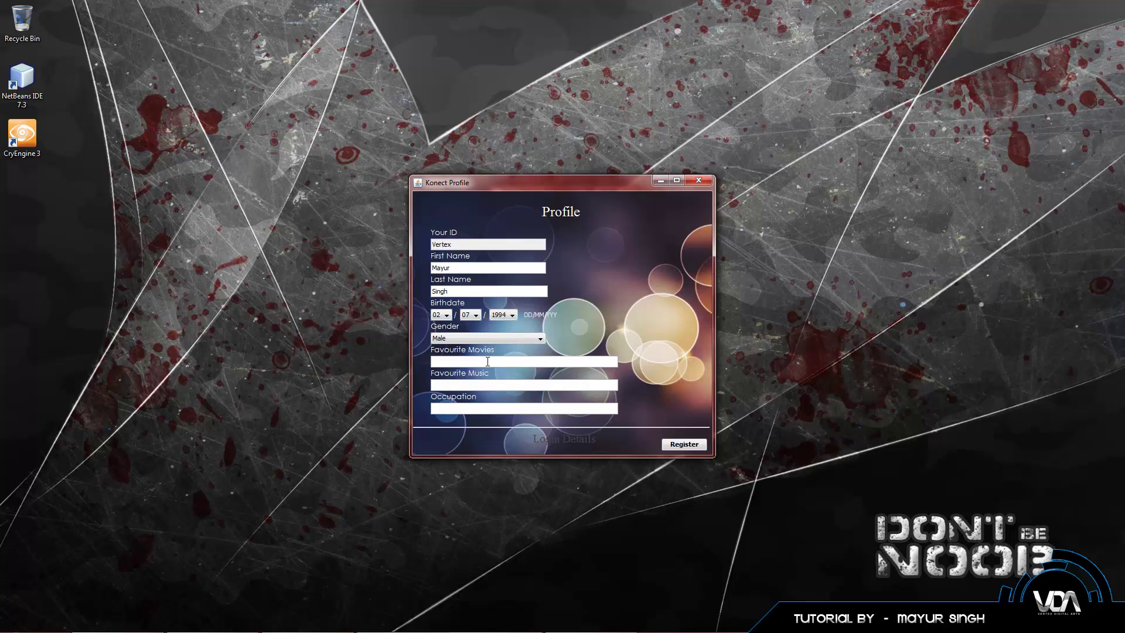
text(Iron MaEminem)
key(Tab)
text(Beastly Programmer)
Step: Register the profile, then log in with the new ID and PIN, fixing the PIN after the error
click(670, 447)
click(542, 360)
text(Ver)
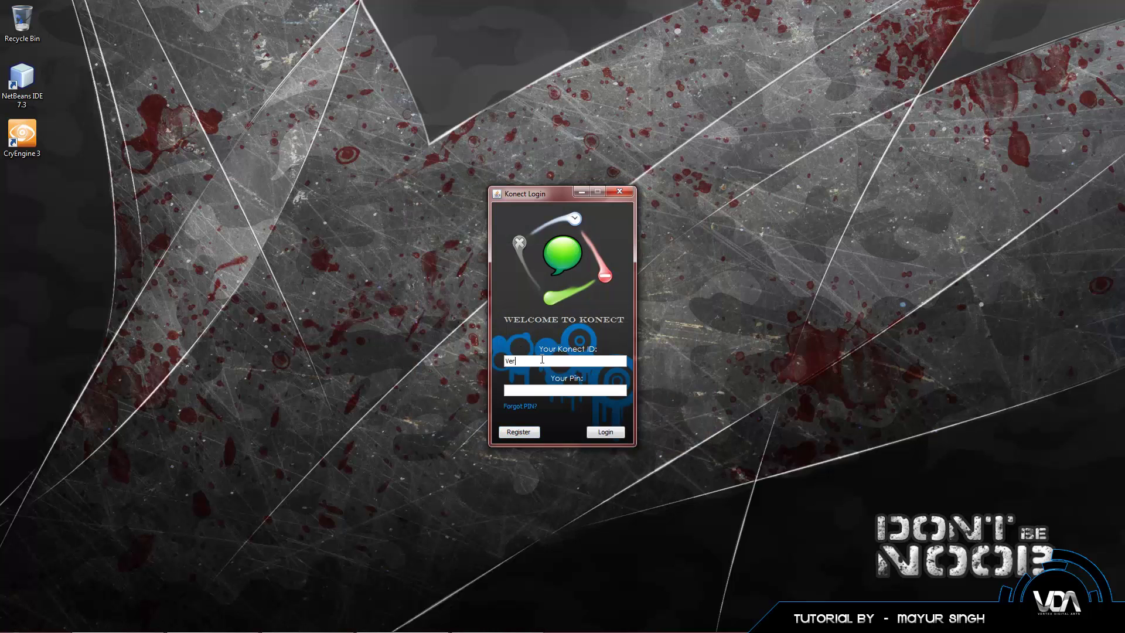
text(tex)
key(Tab)
text(1234567890)
key(BackSpace)
click(595, 433)
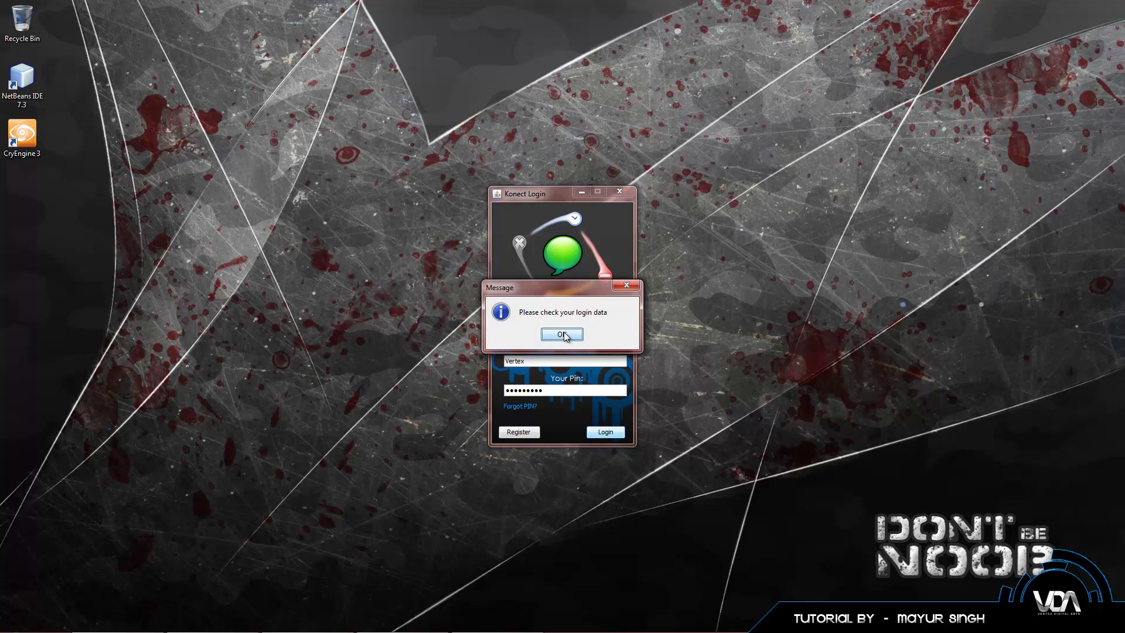
click(562, 334)
text(0)
key(Return)
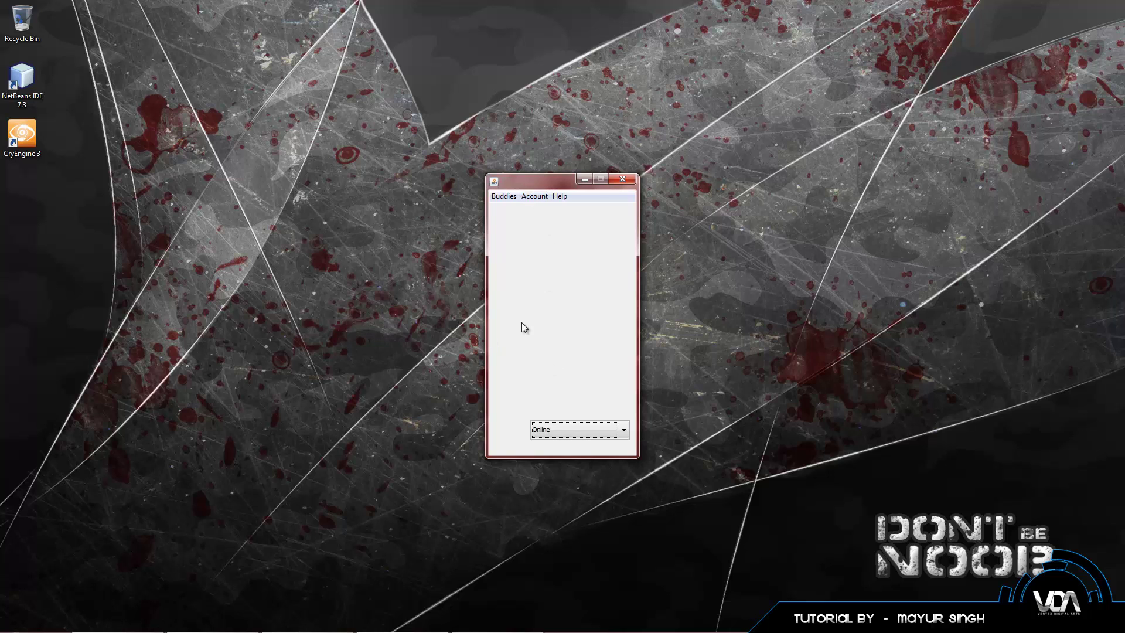
Step: In Edit Account, fetch the profile, set Favourite Movies to Iron Man and Music to Eminem, and save
click(535, 196)
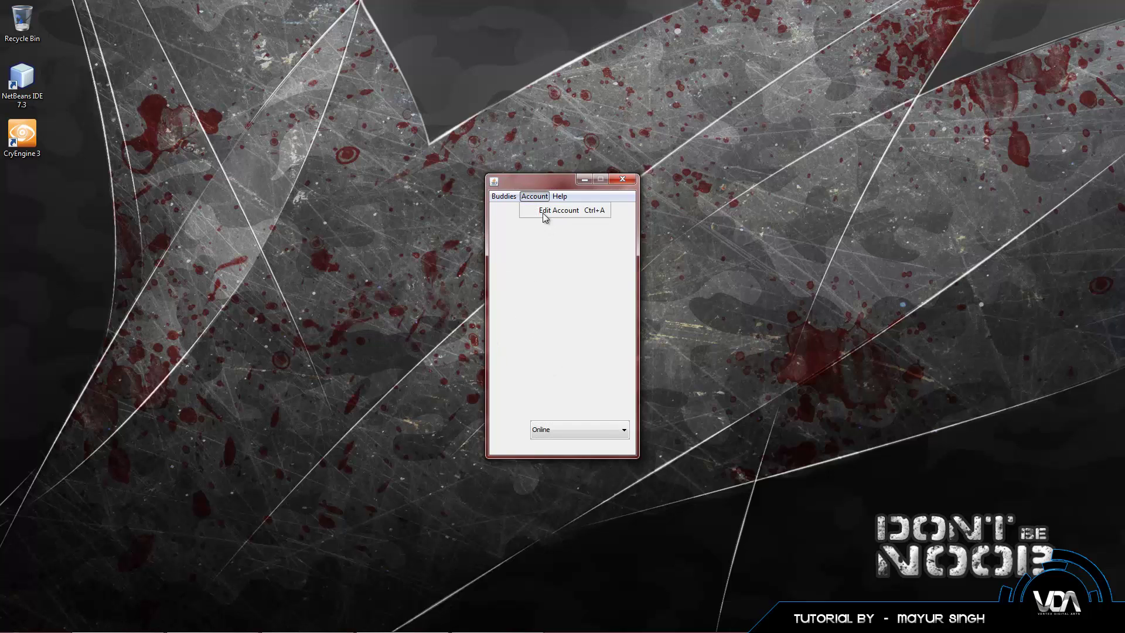
click(540, 215)
drag(131, 16, 585, 137)
click(669, 142)
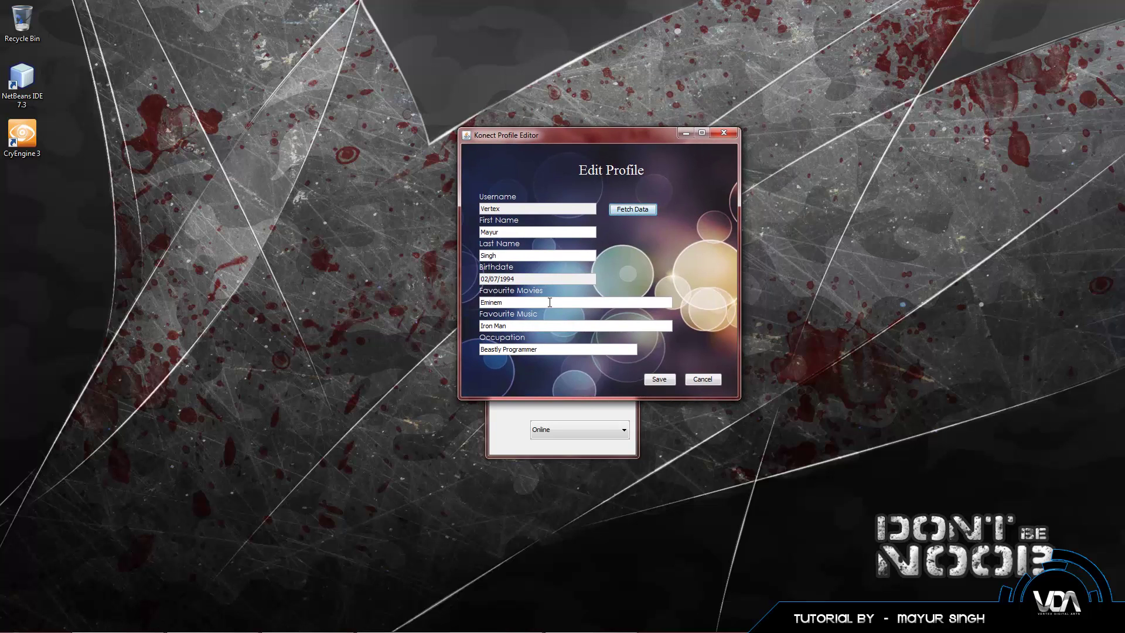
drag(522, 303, 481, 302)
text(Iron Man)
key(Tab)
key(BackSpace)
key(BackSpace)
key(BackSpace)
key(BackSpace)
key(BackSpace)
key(BackSpace)
key(BackSpace)
text(Eminem)
click(658, 382)
click(571, 336)
Step: Reopen the profile editor, fetch the data to verify the changes, and close it
click(534, 196)
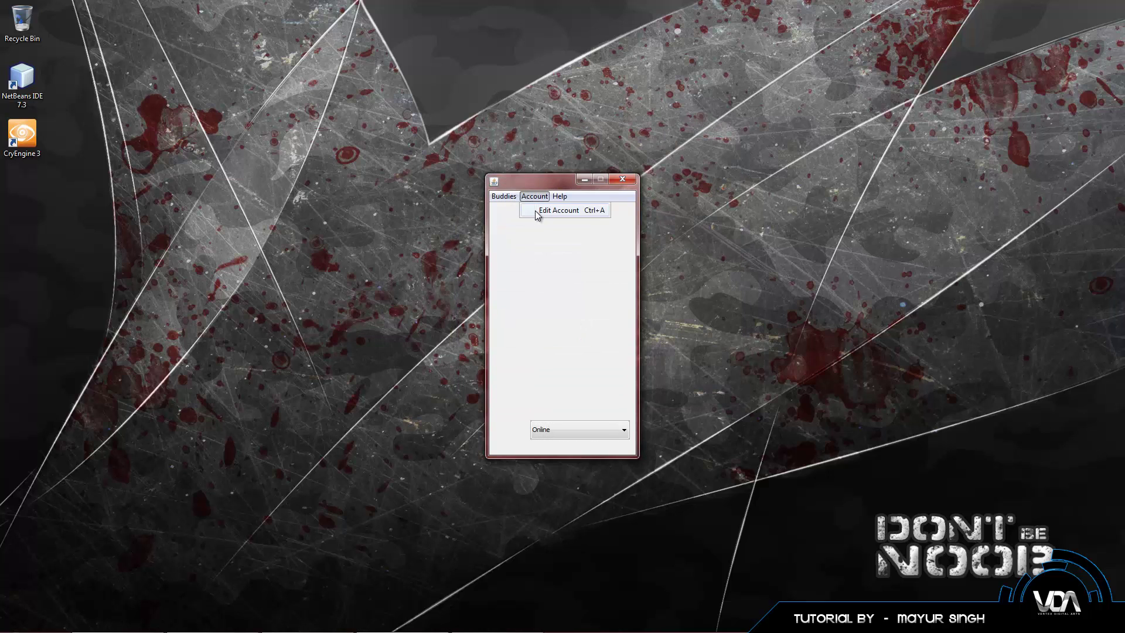
click(536, 212)
drag(170, 44, 578, 218)
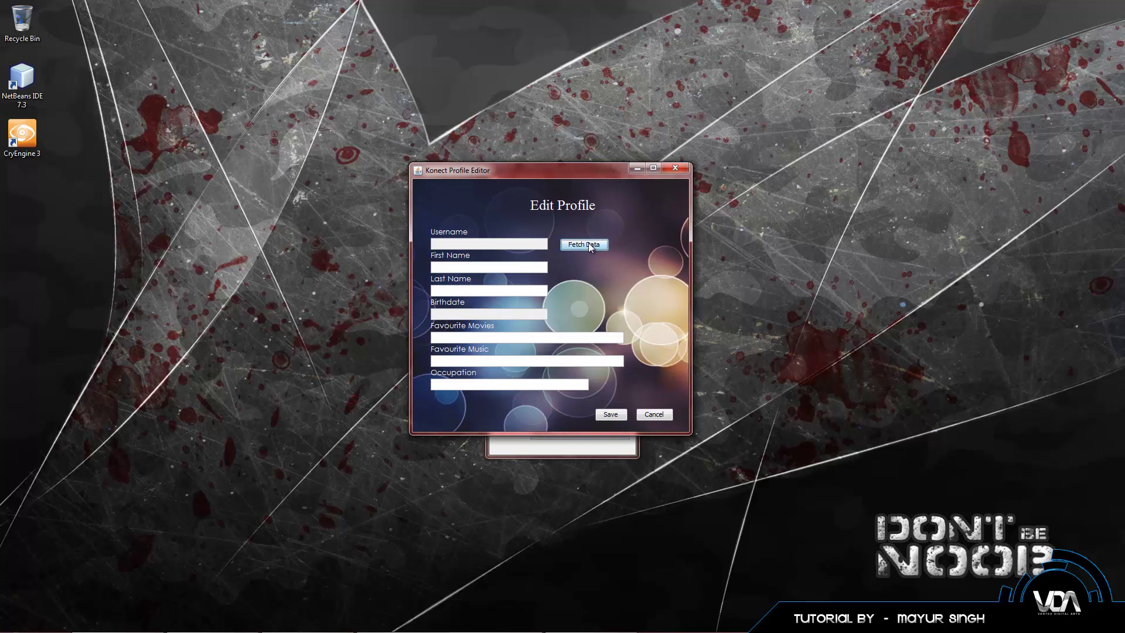
click(589, 247)
drag(460, 338, 425, 361)
click(610, 414)
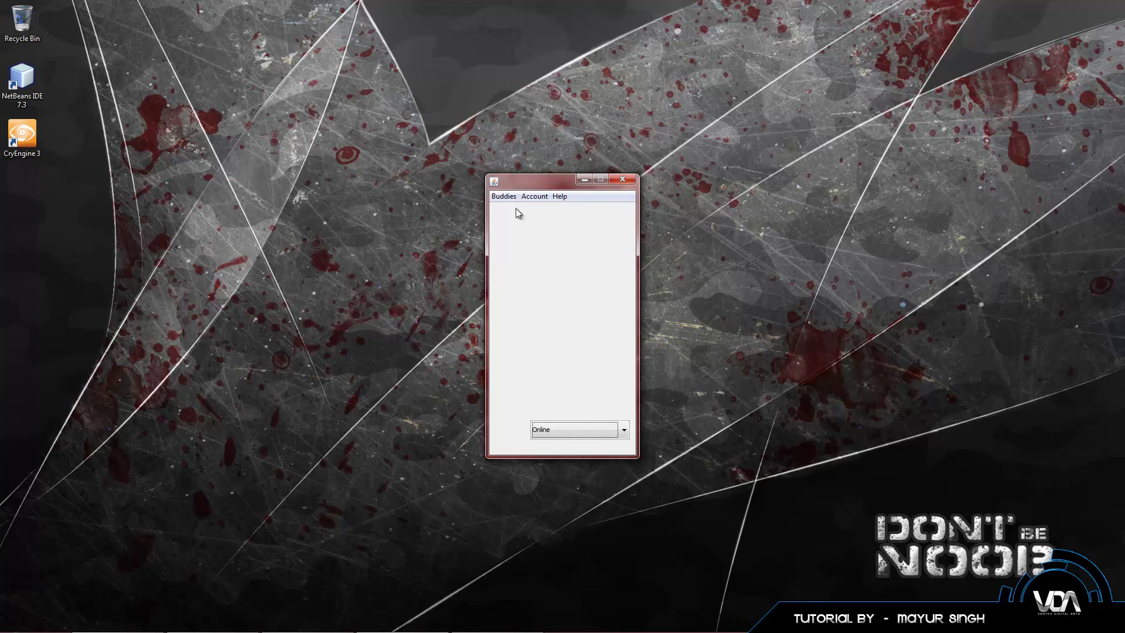
Step: Close the main chat window, look up the account's security question, and submit an answer
click(620, 182)
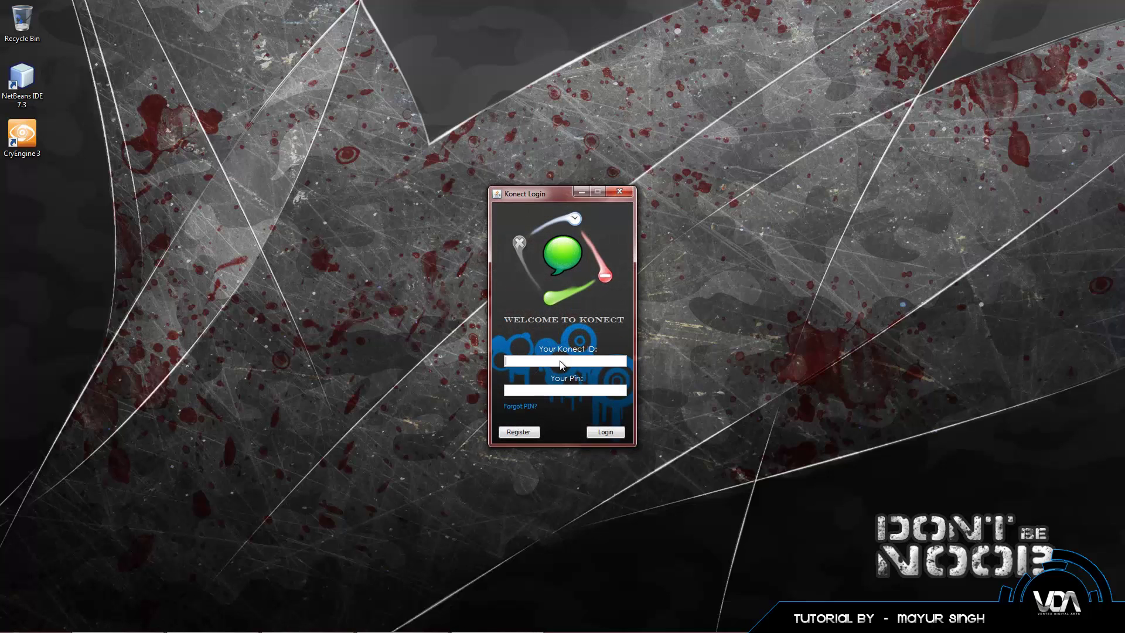
click(526, 408)
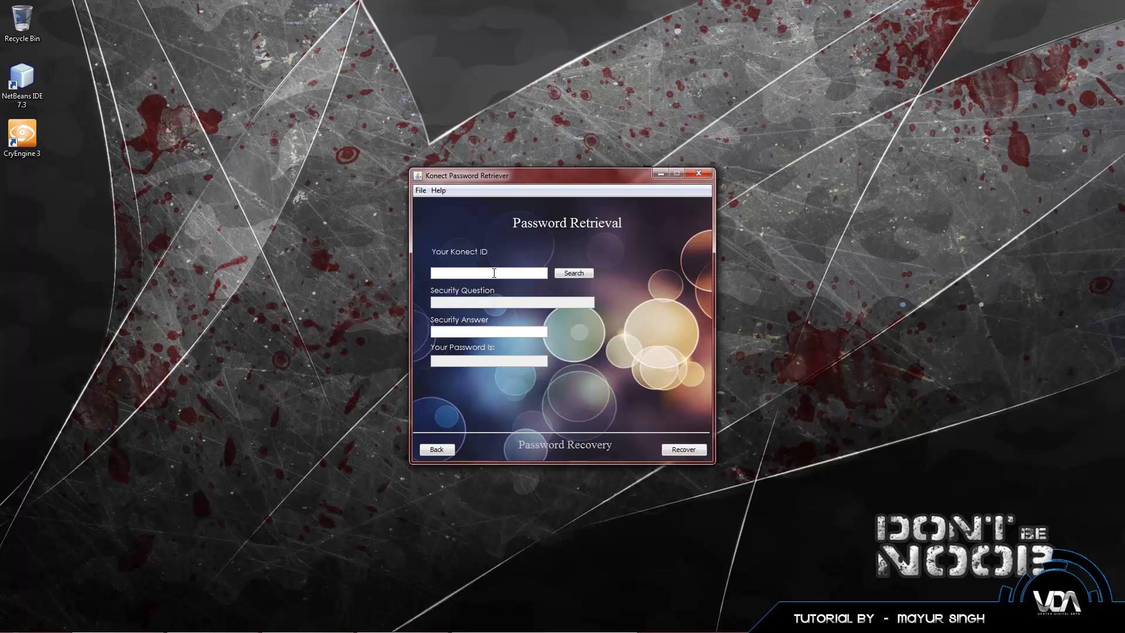
text(Vertex)
click(588, 272)
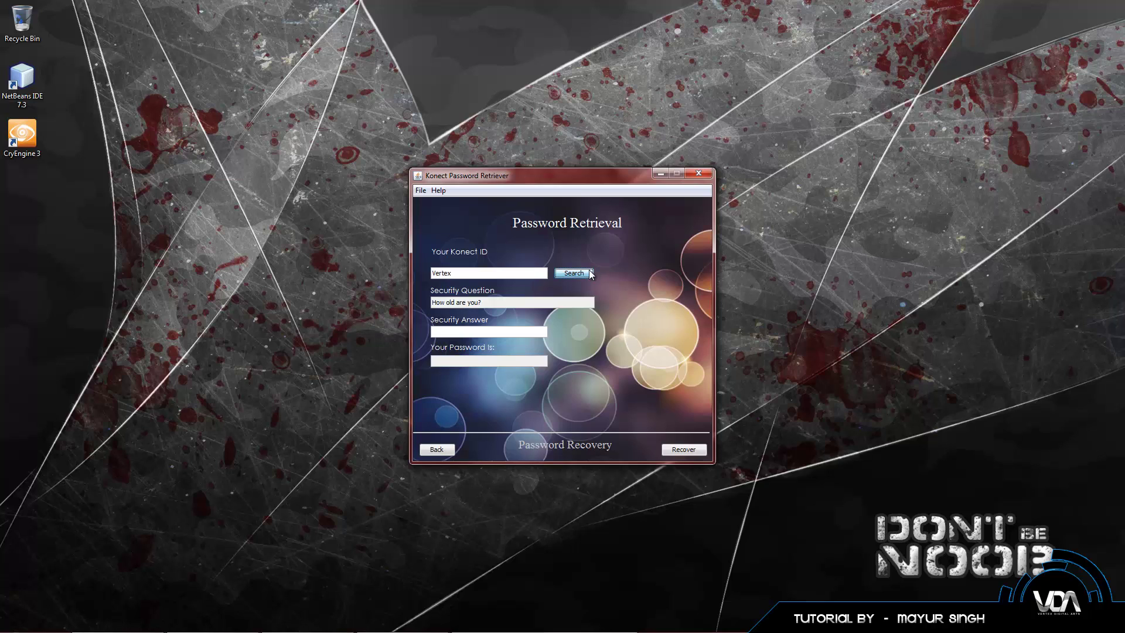
click(480, 332)
click(673, 454)
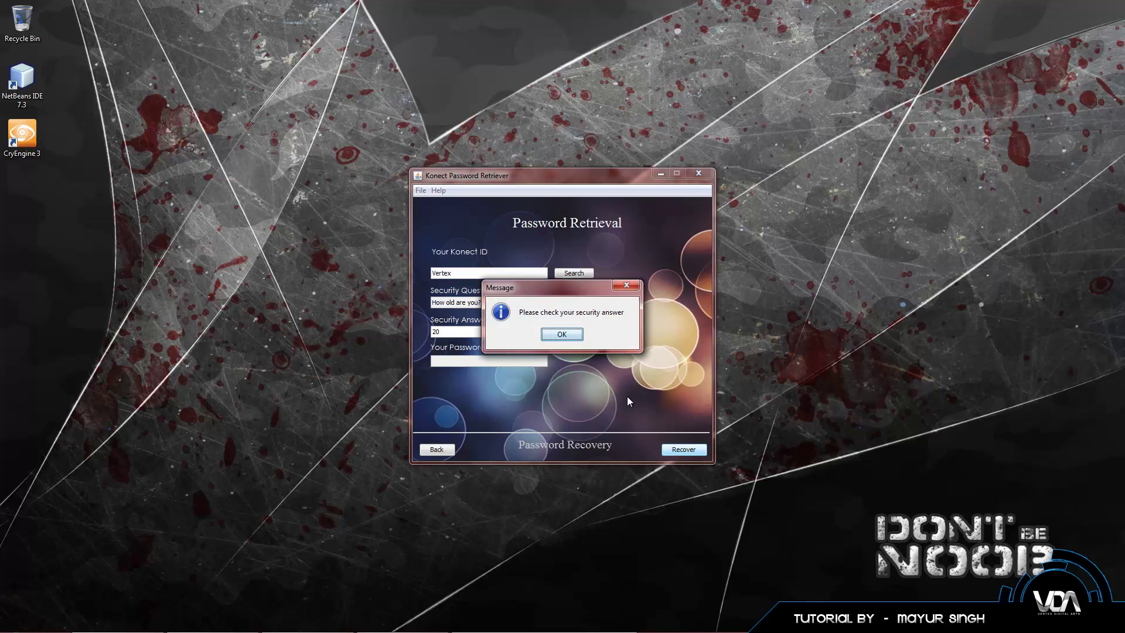
Step: Correct the security answer to 19, recover the PIN, and return to the login window
click(573, 338)
double_click(501, 335)
text(19)
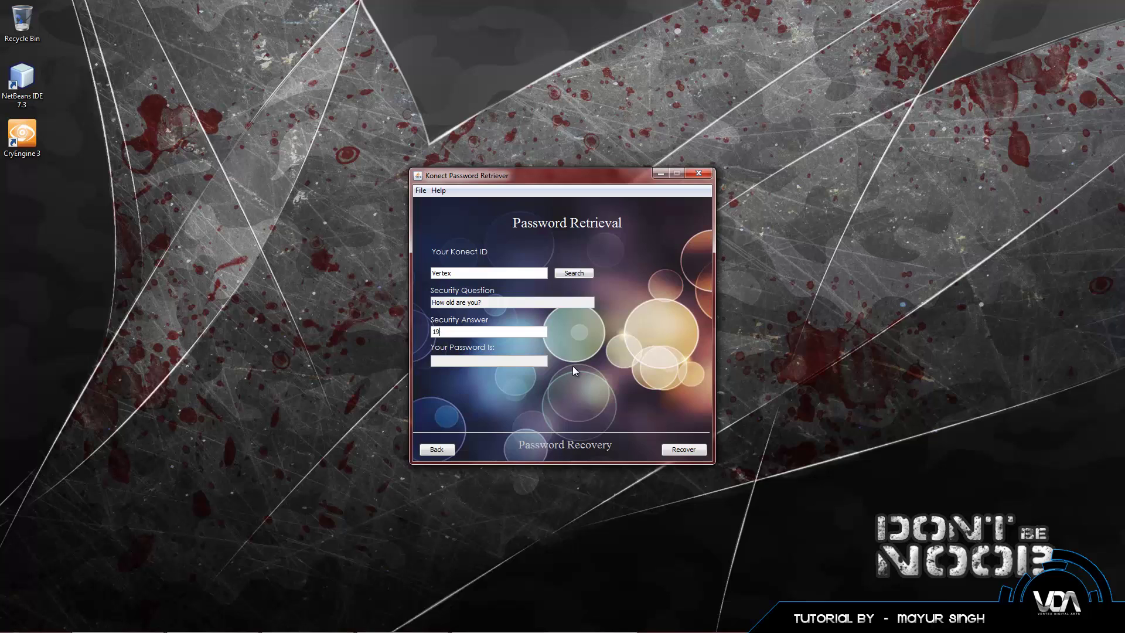
click(684, 450)
drag(464, 362, 437, 363)
click(442, 448)
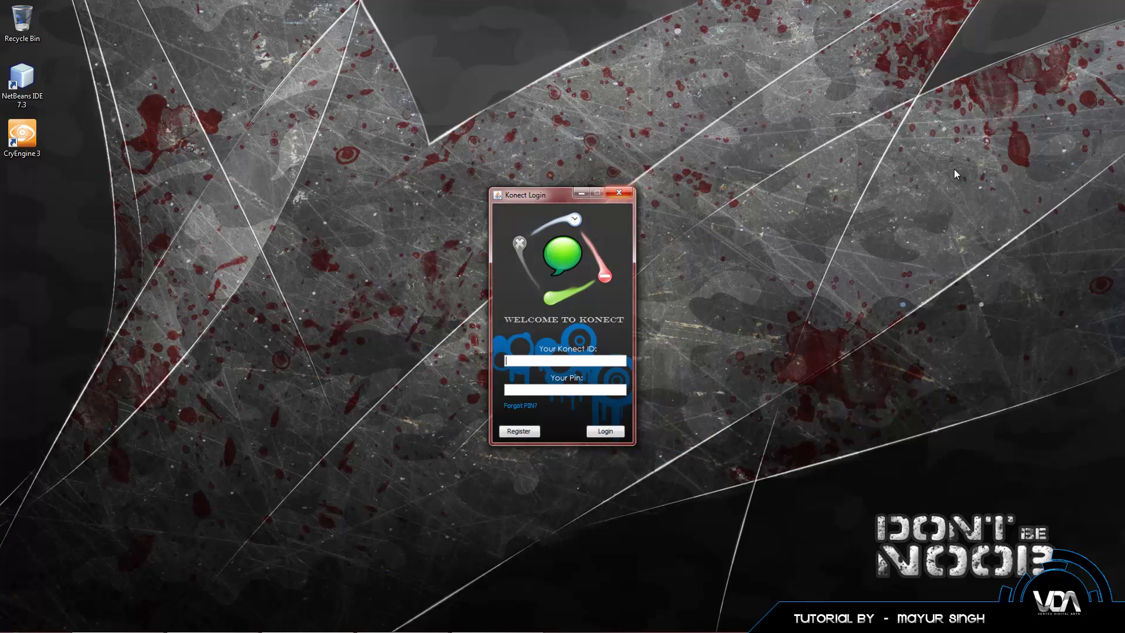
Step: Close Konect's Login window and cancel the Access 2013 Office Activation Wizard
click(622, 192)
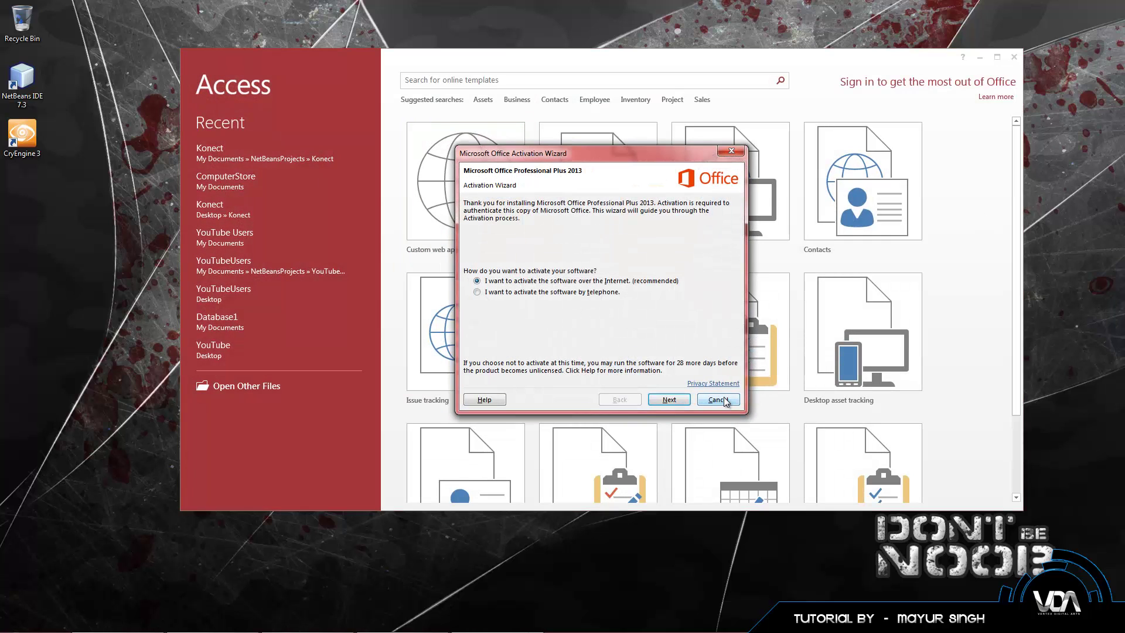
click(717, 397)
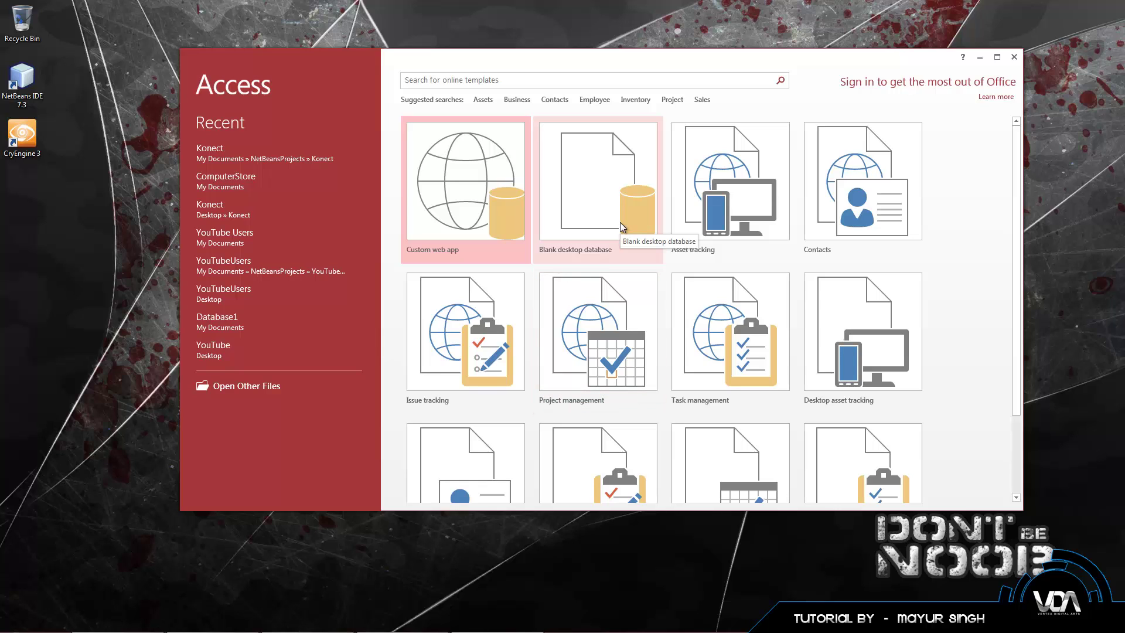
Step: Start a blank desktop database named ComputerStore, saved in the Desktop folder
click(596, 200)
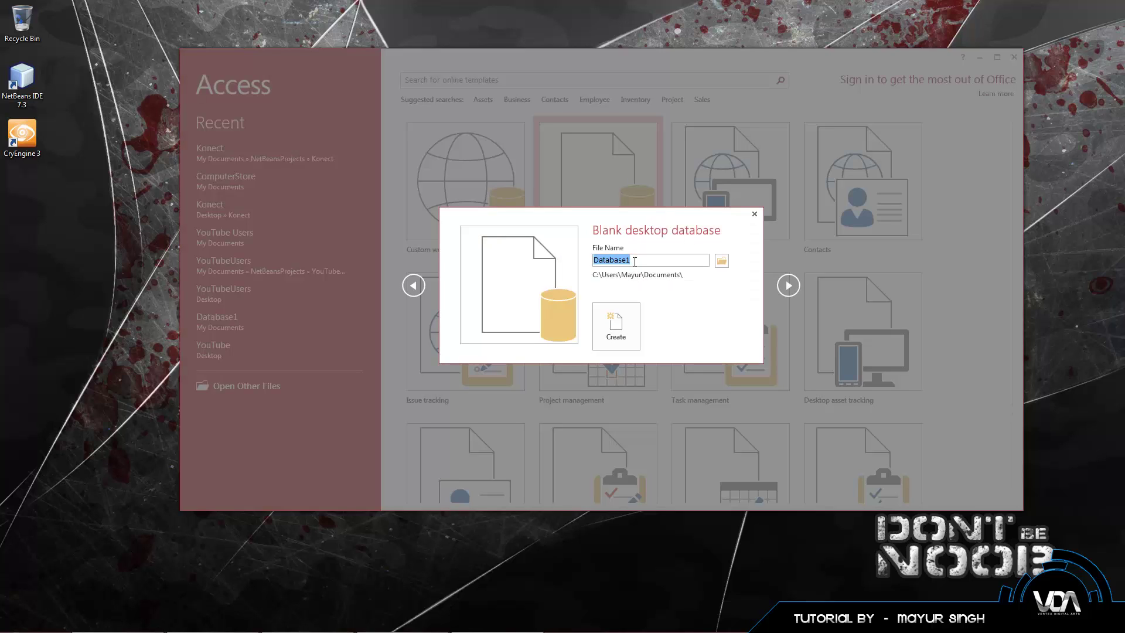
key(BackSpace)
text(ComputerStore)
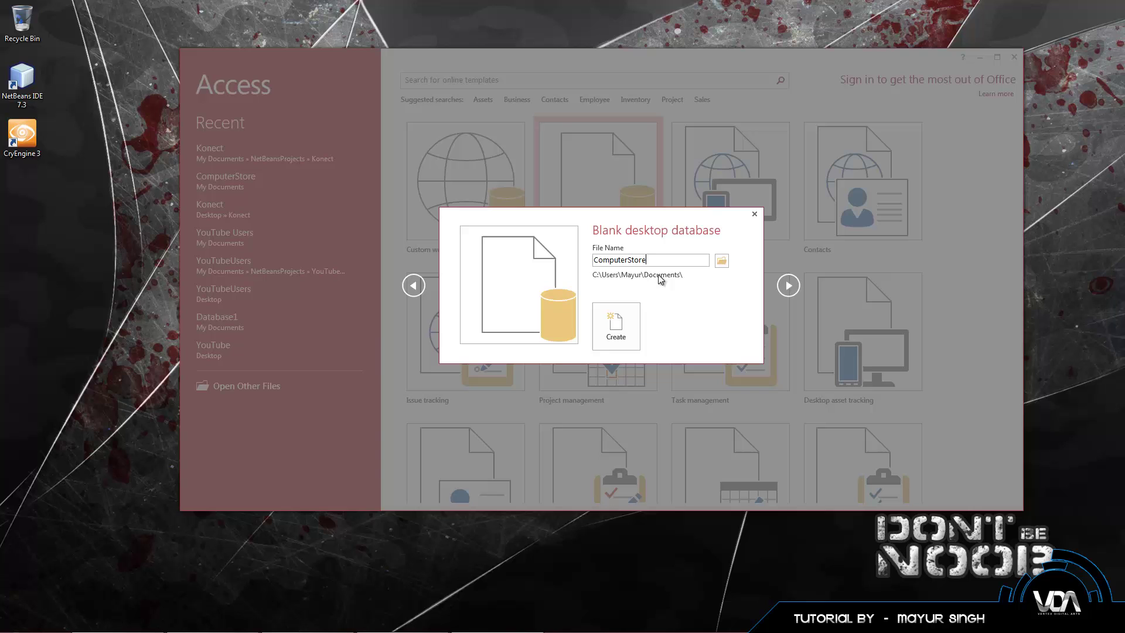
click(722, 261)
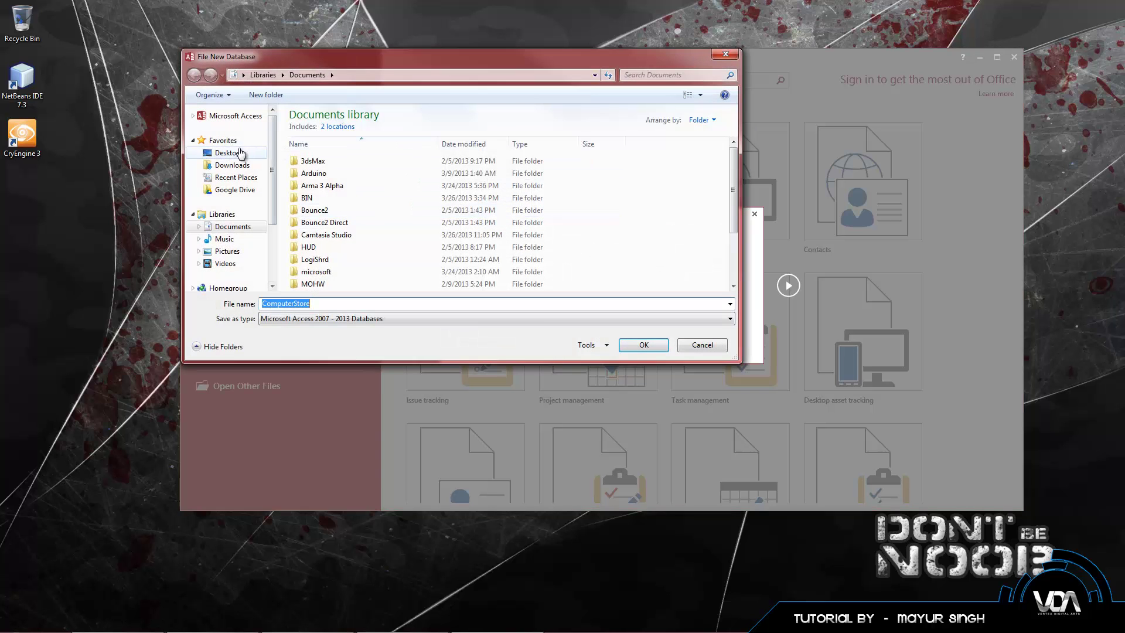
click(239, 153)
click(625, 344)
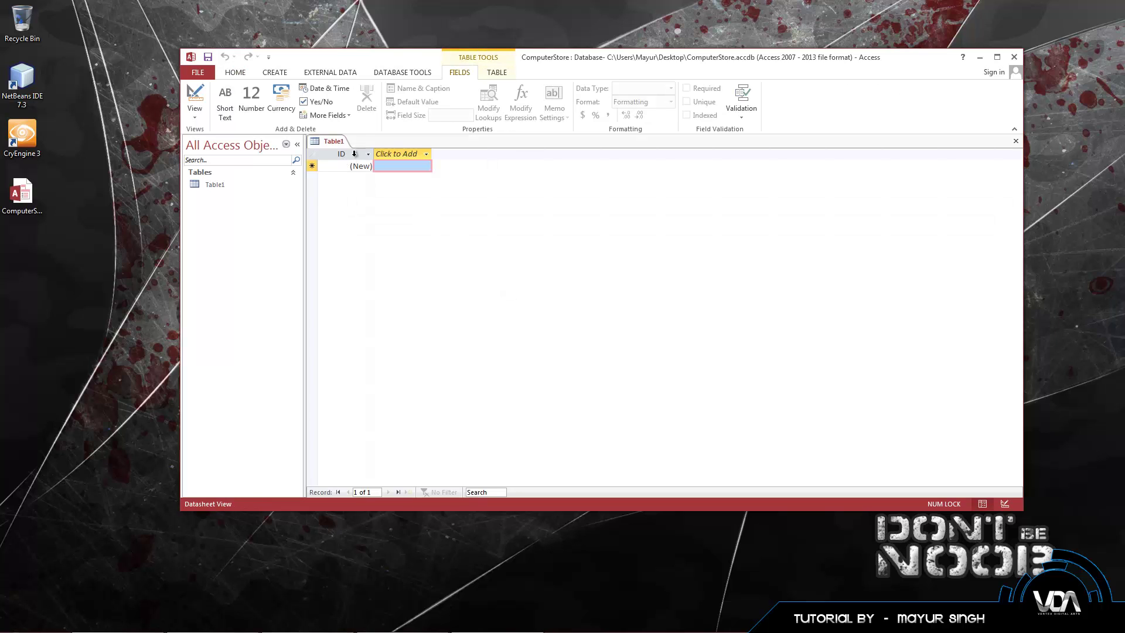
click(362, 168)
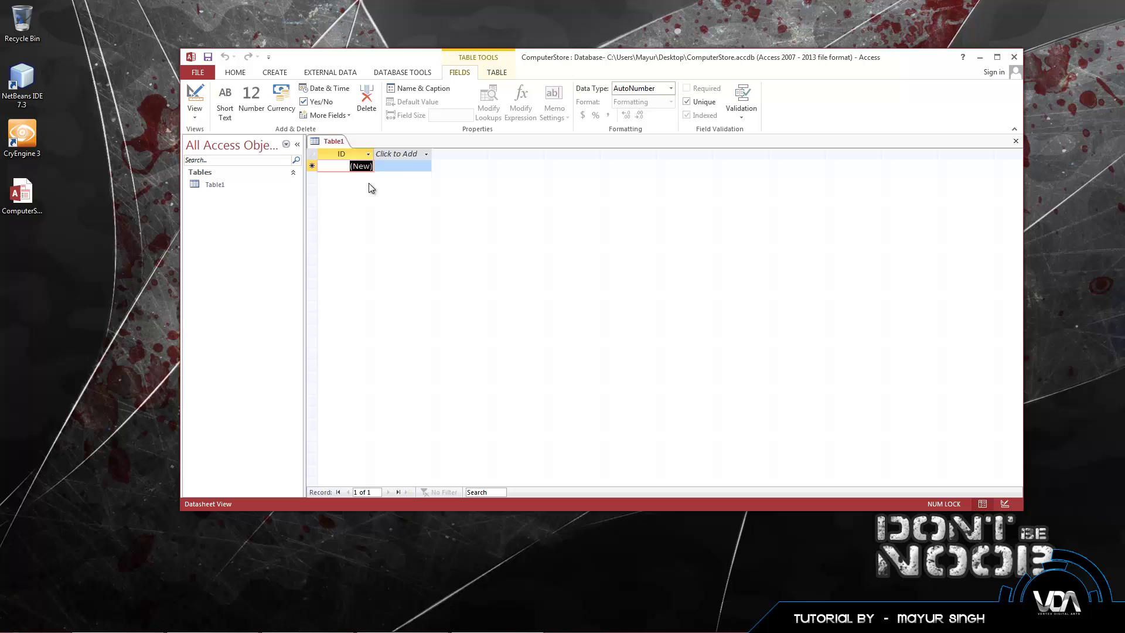
click(419, 151)
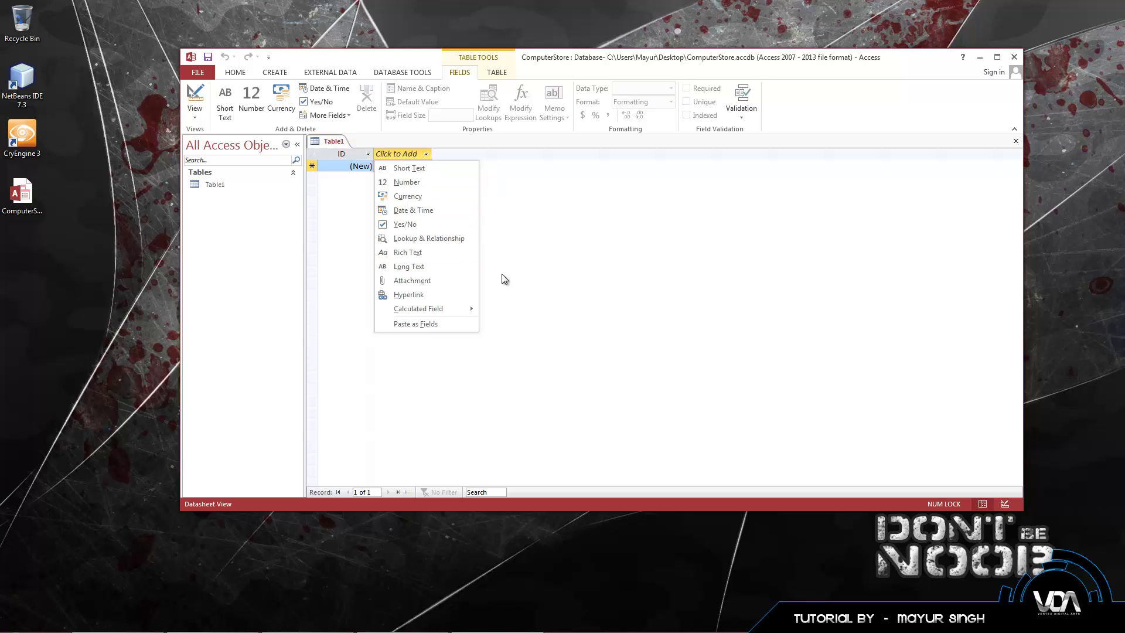
key(Escape)
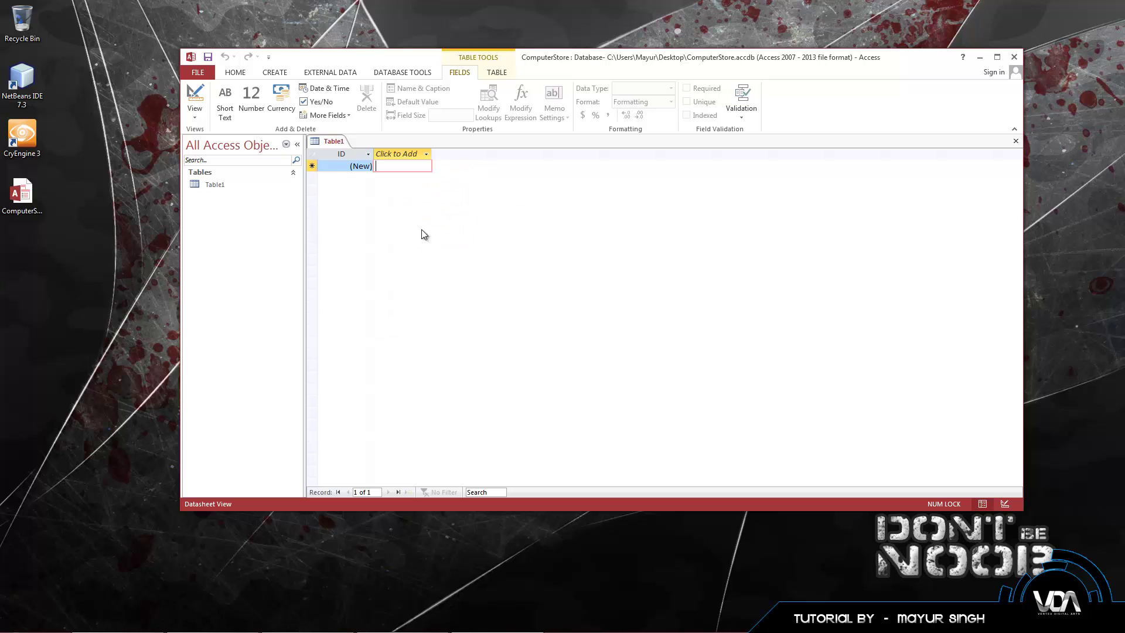
click(219, 186)
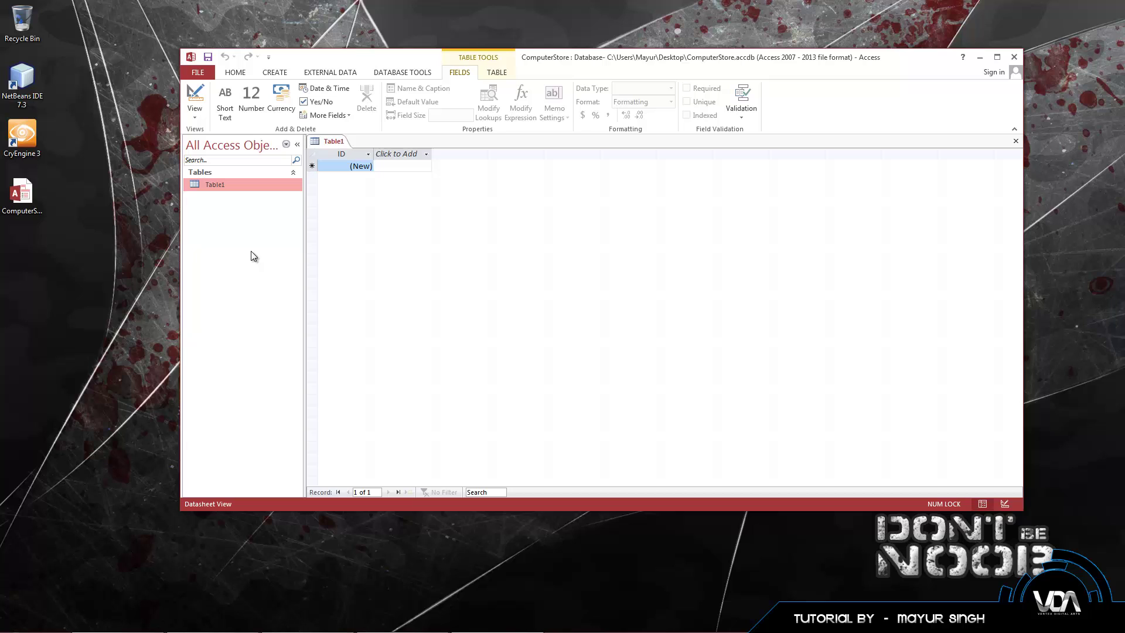
Step: Switch Table1 to Design View, saving it under the name tblLogin
right_click(224, 186)
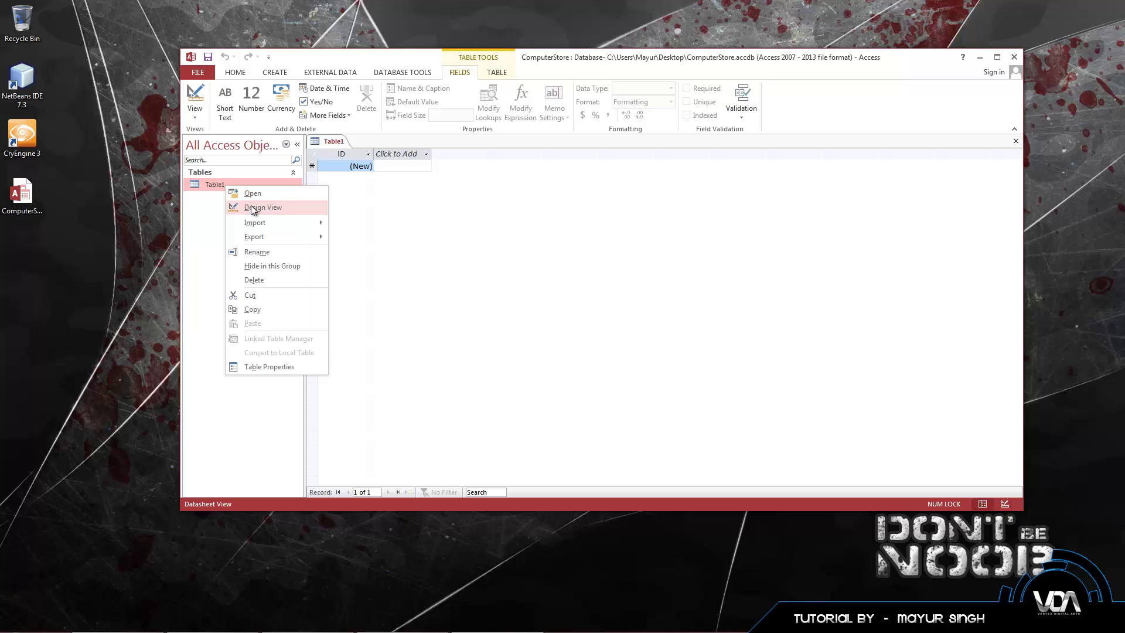
click(253, 208)
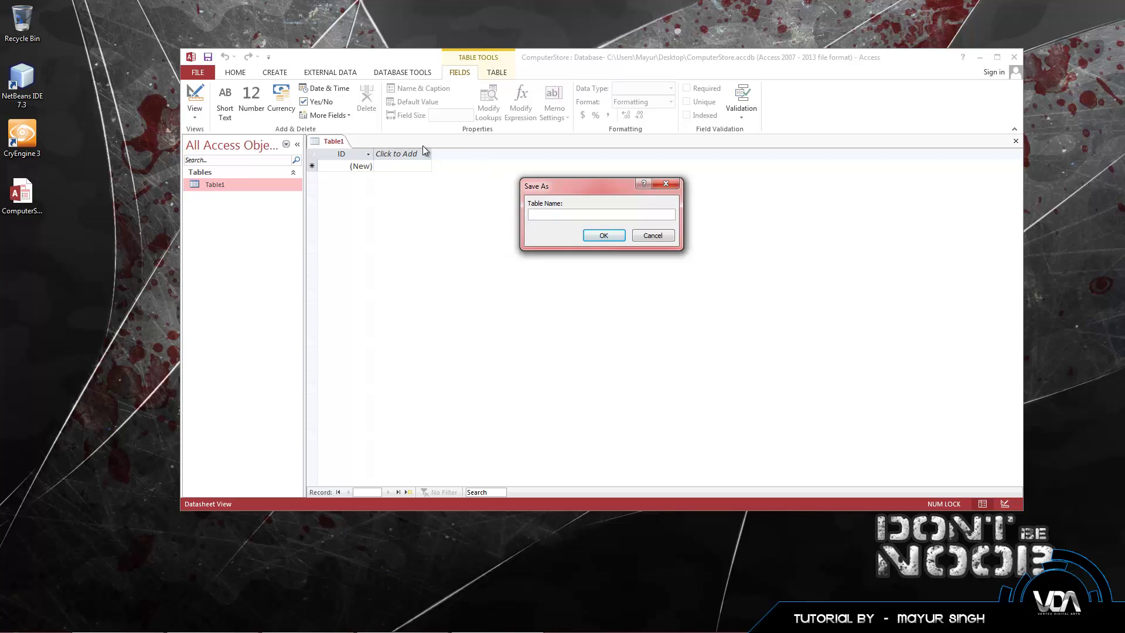
click(25, 216)
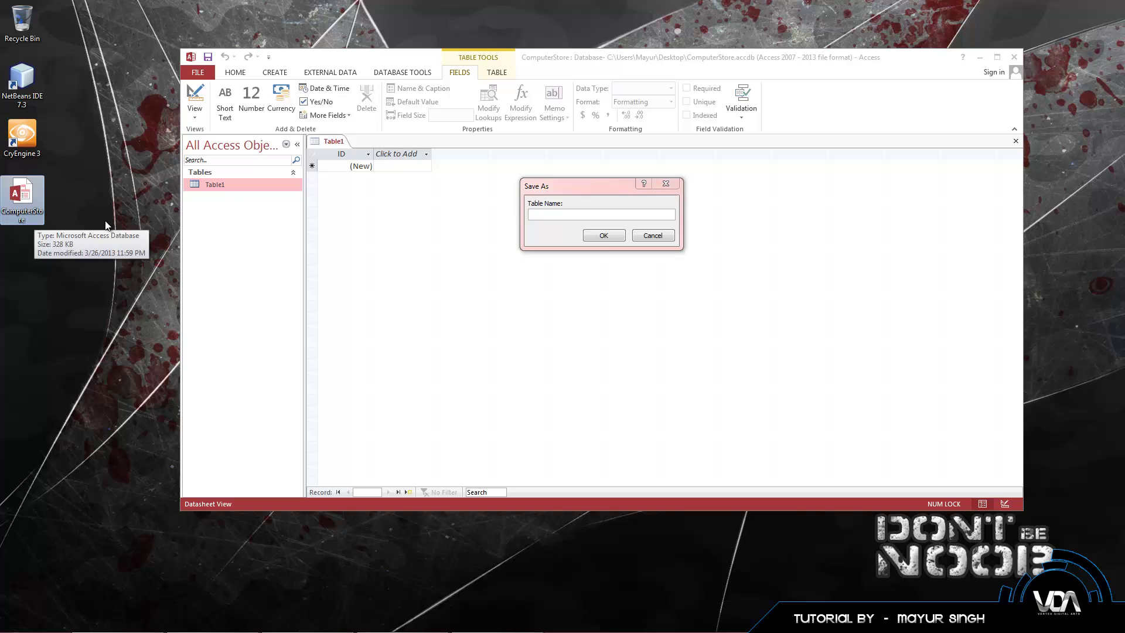
click(536, 227)
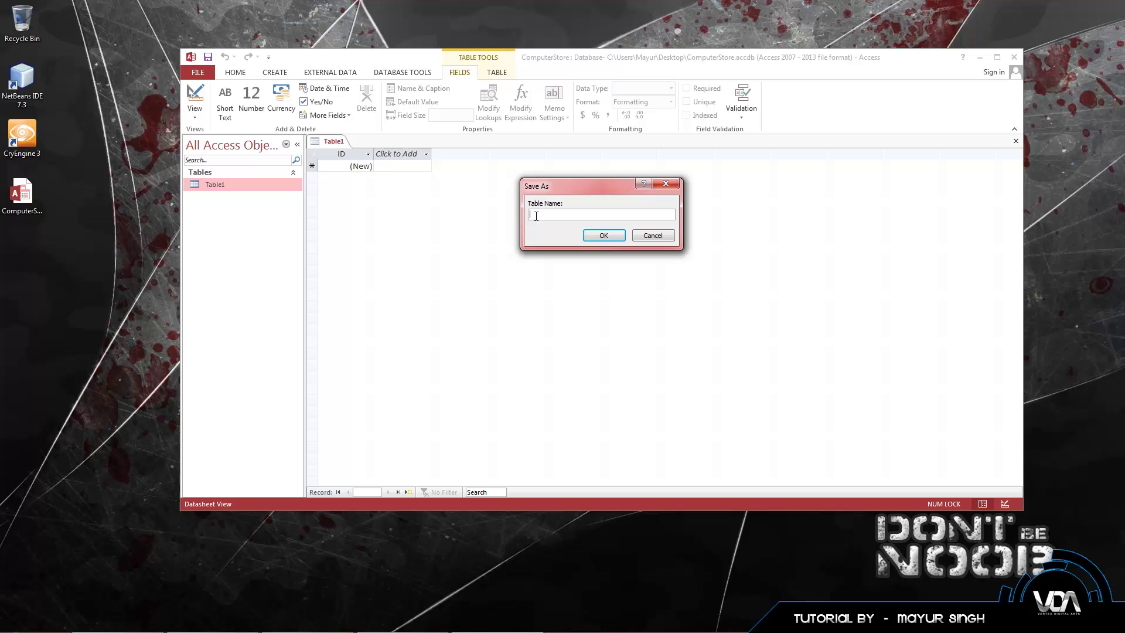
text(gin)
click(594, 234)
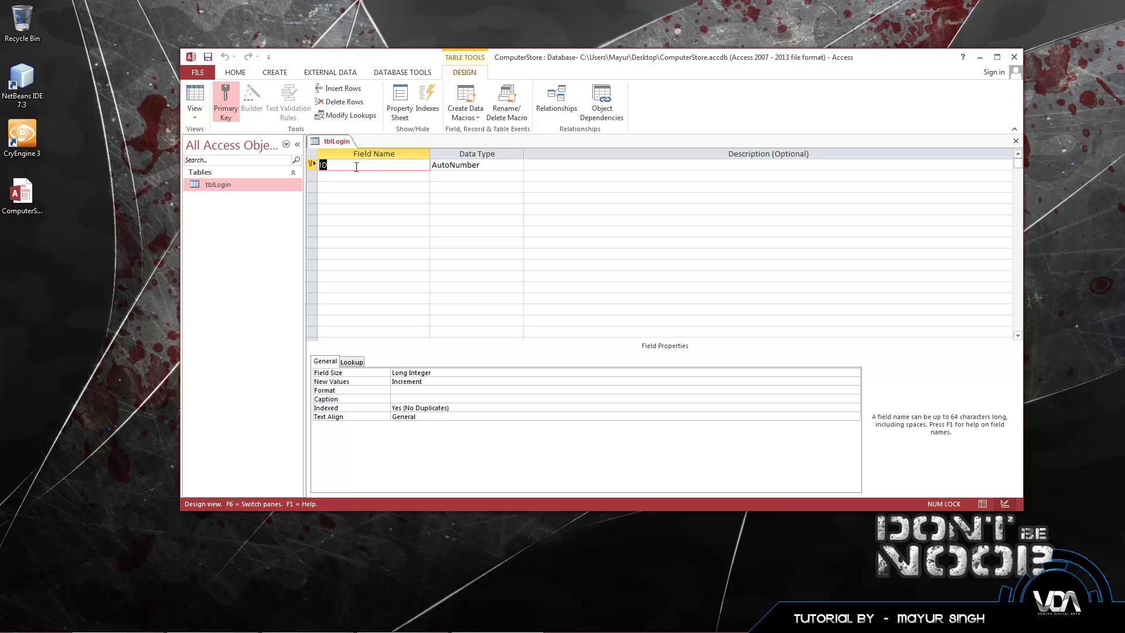
Step: Rename the ID field to Customer Name, make it Short Text, and describe it 'The guys name'
click(335, 166)
double_click(345, 166)
text(Customer Name)
click(486, 166)
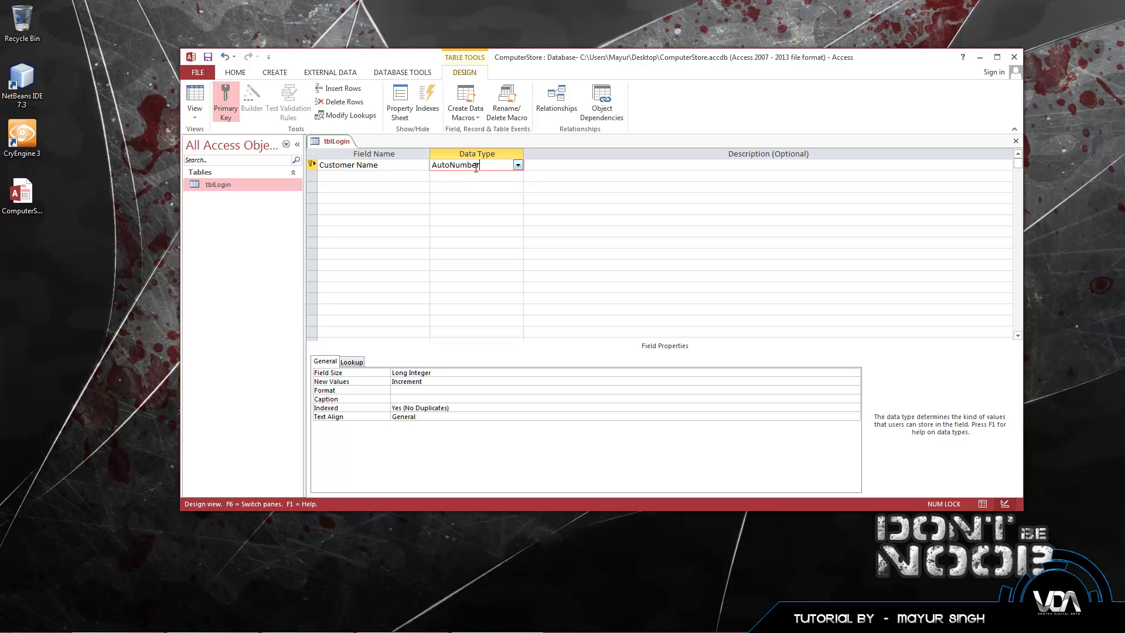
click(518, 166)
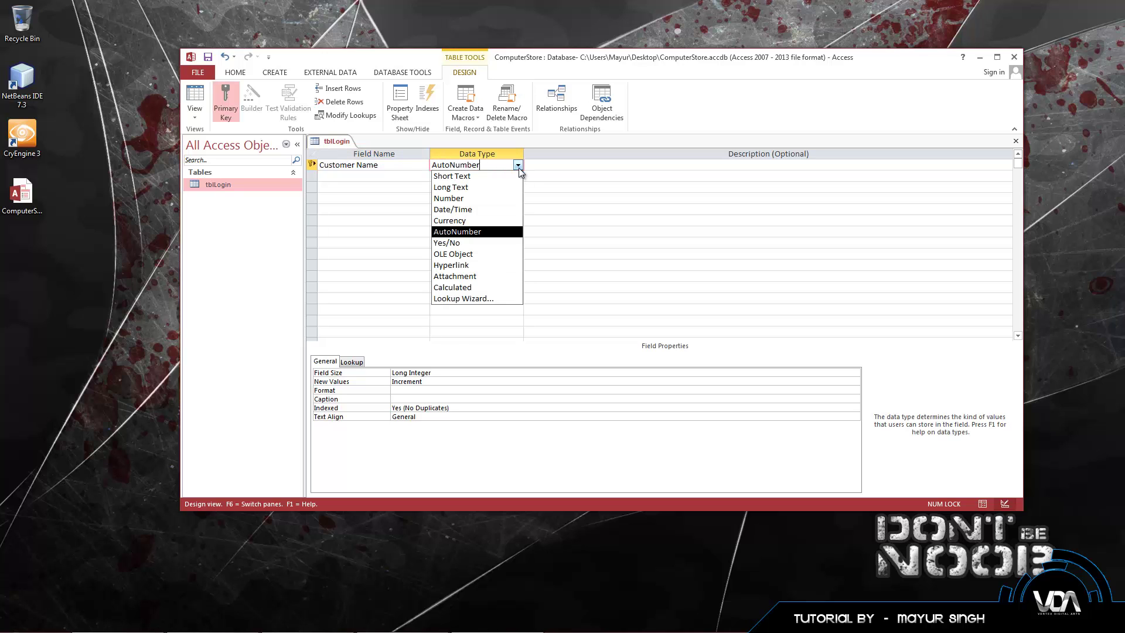
click(472, 175)
click(479, 176)
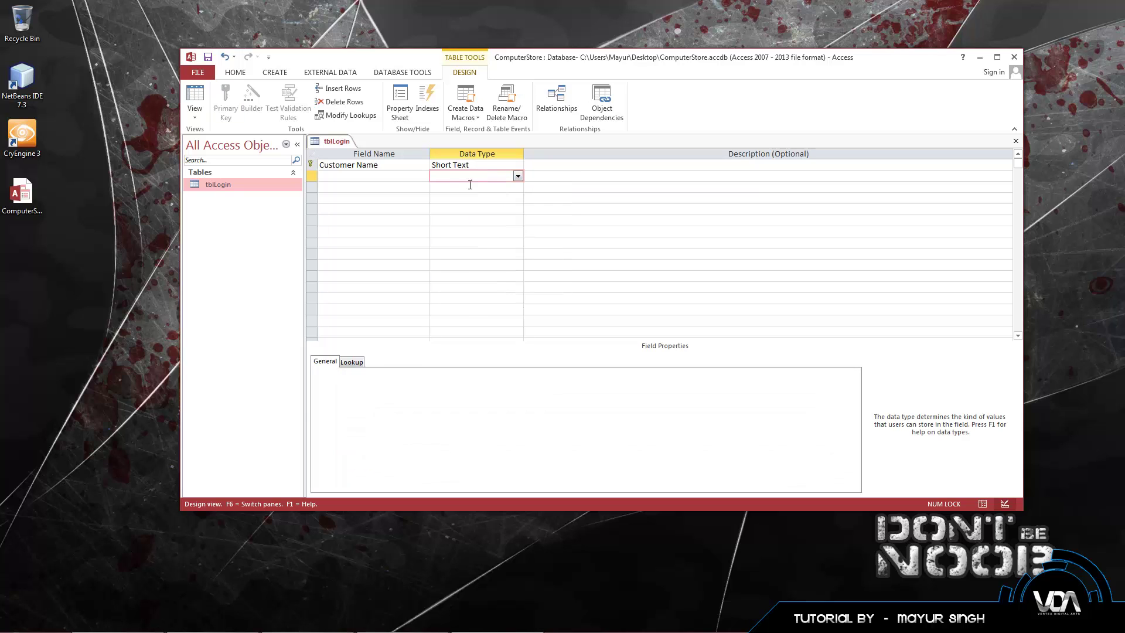
click(542, 166)
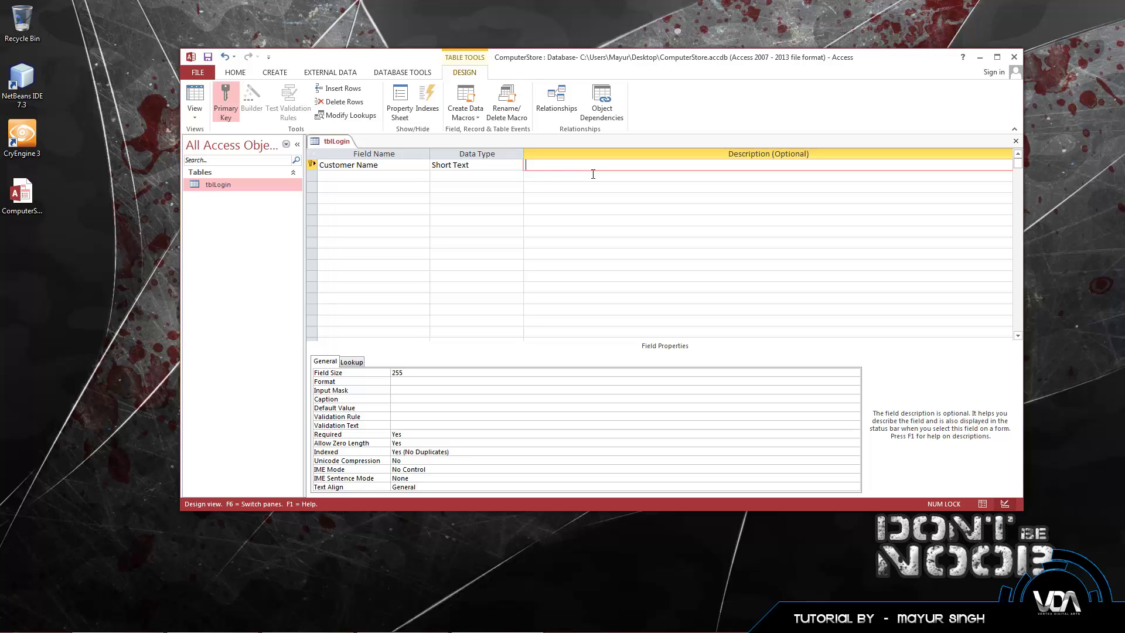
text(The guys name)
Step: Add a second field named Computer Part
click(375, 175)
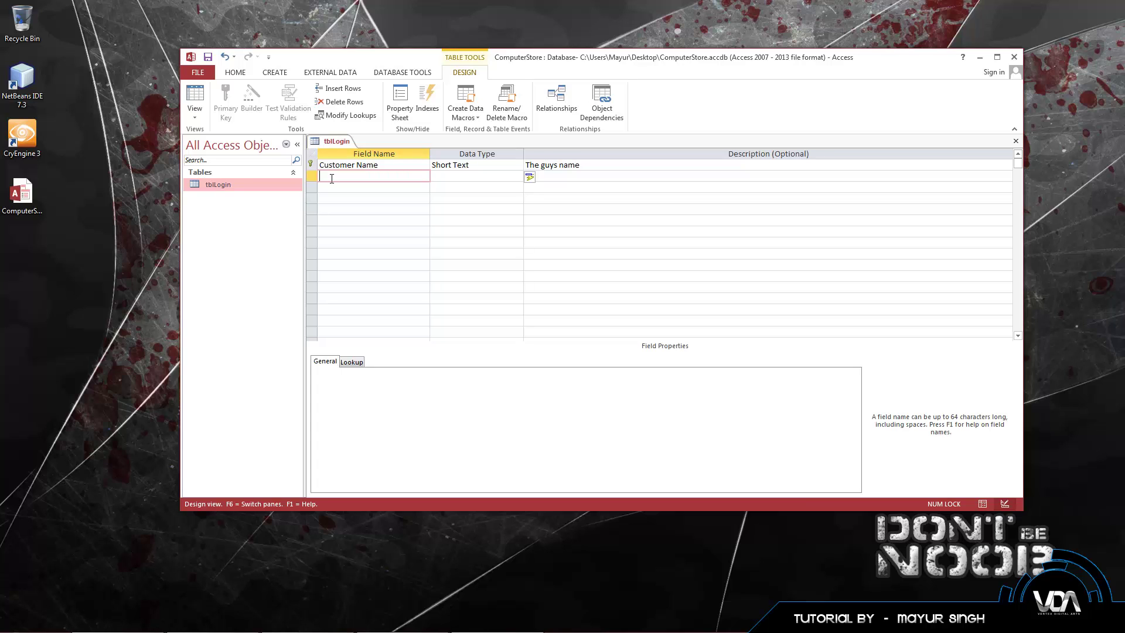
text(Computer Part)
key(Tab)
Step: Give Computer Part the description 'The guys pc part', keeping Customer Name as the key
click(534, 178)
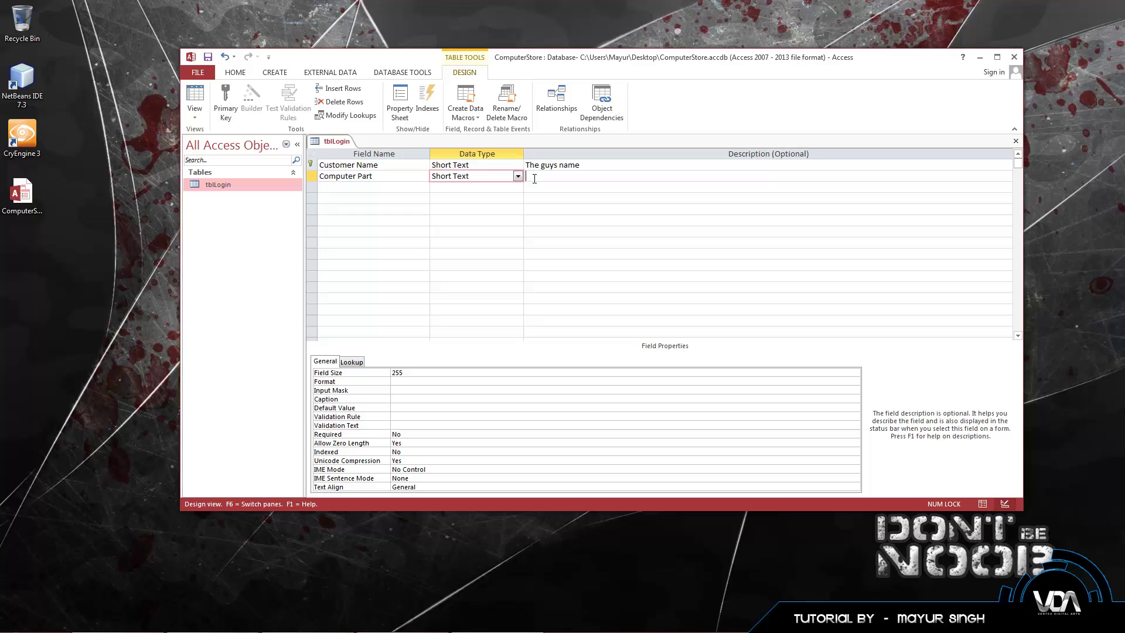
text(The )
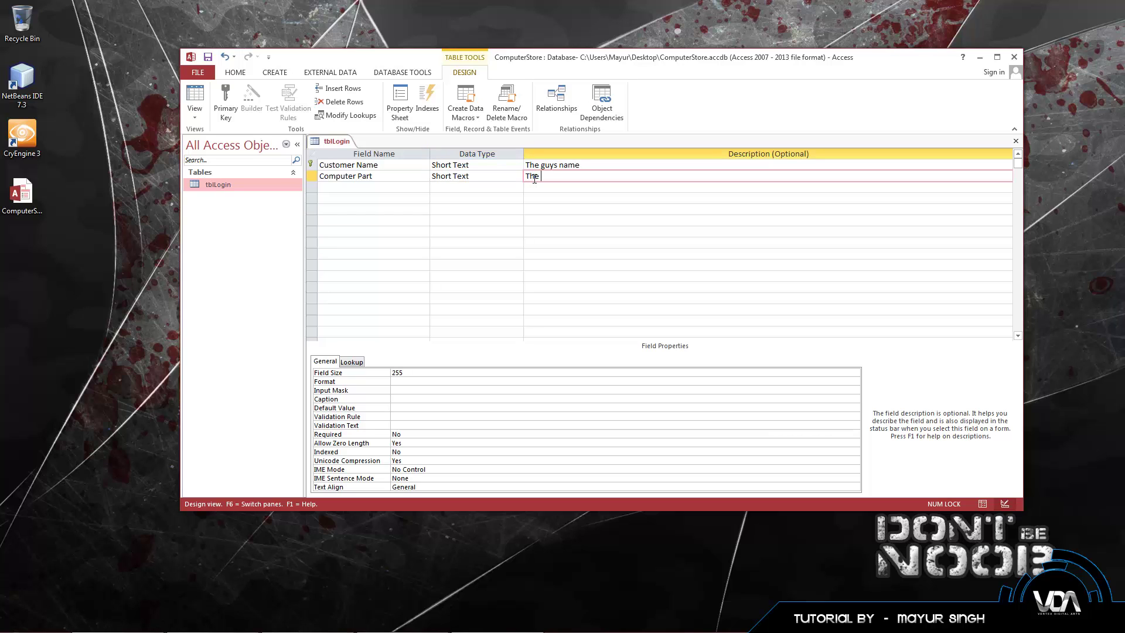
text(guys pc part)
click(526, 231)
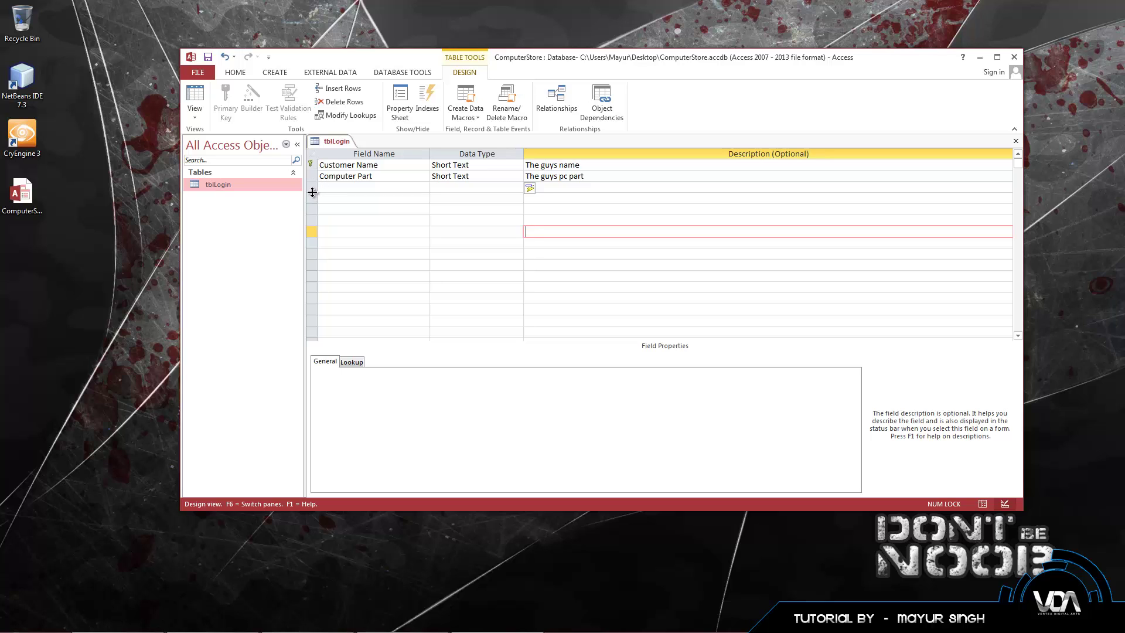
right_click(311, 165)
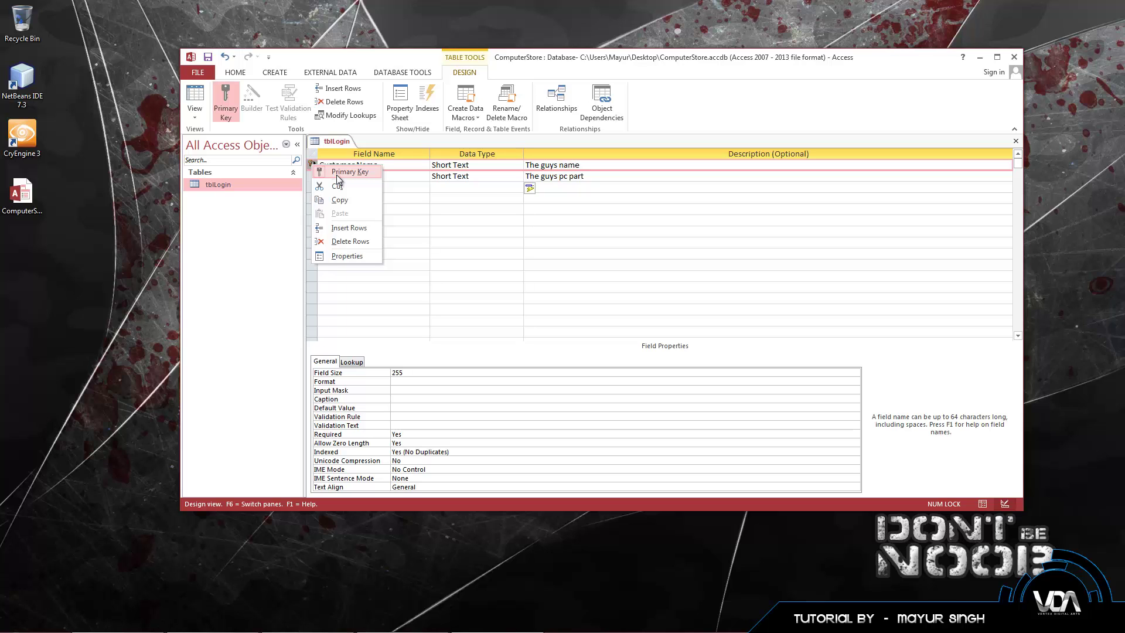
click(403, 187)
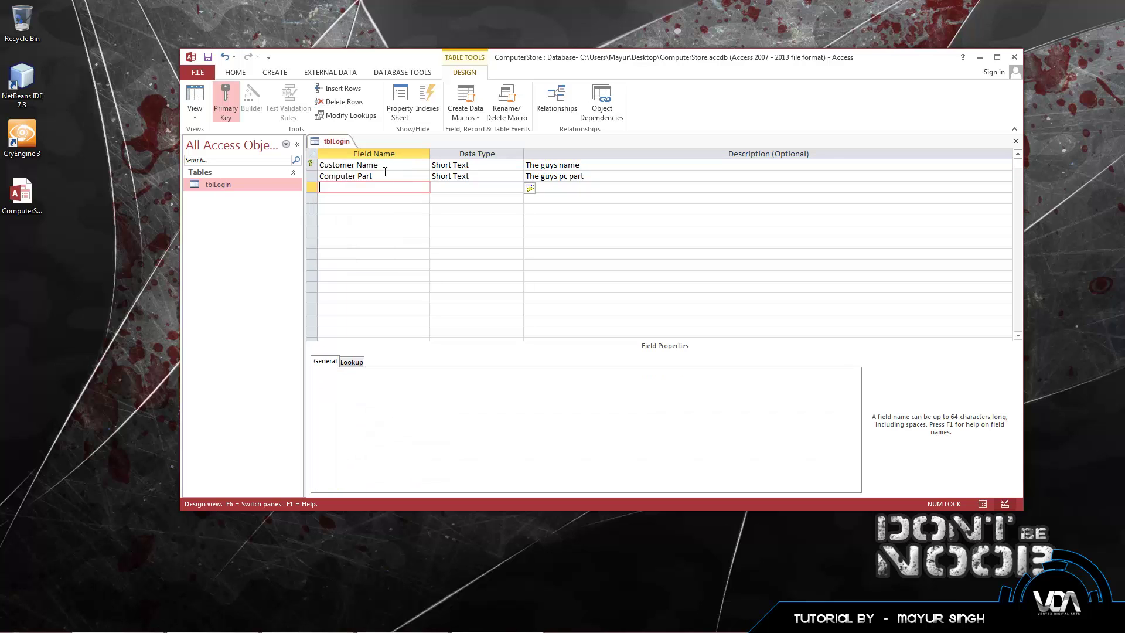
click(328, 166)
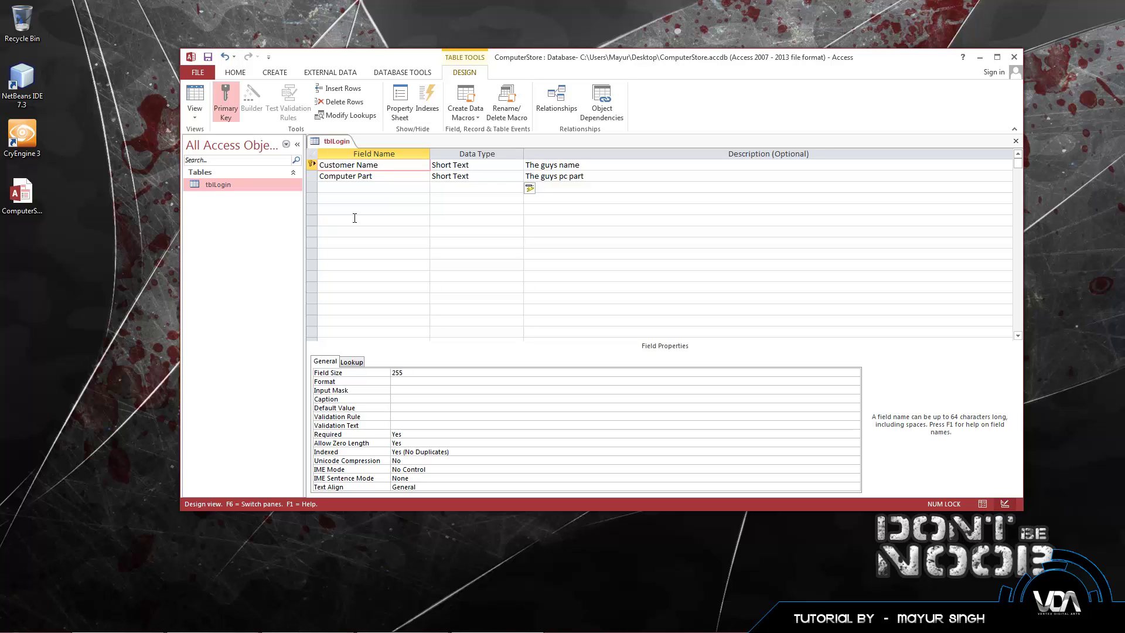
Step: Change the first field's name in tblLogin's design from Customer Name to Customer ID
mouse_move(312, 164)
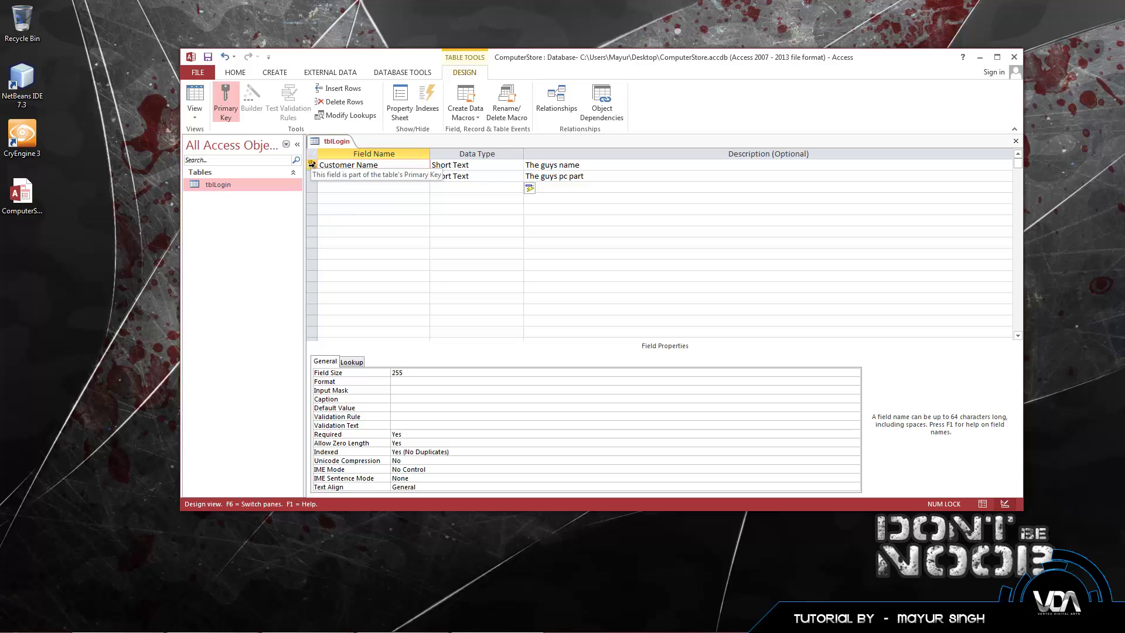
double_click(375, 167)
text(ID)
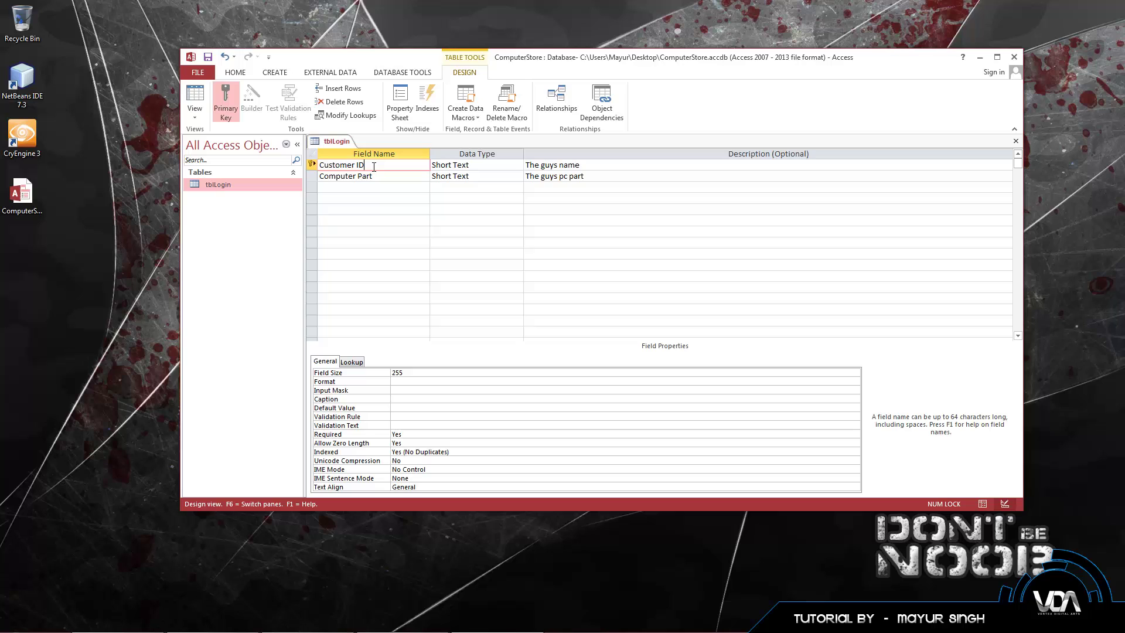
click(378, 187)
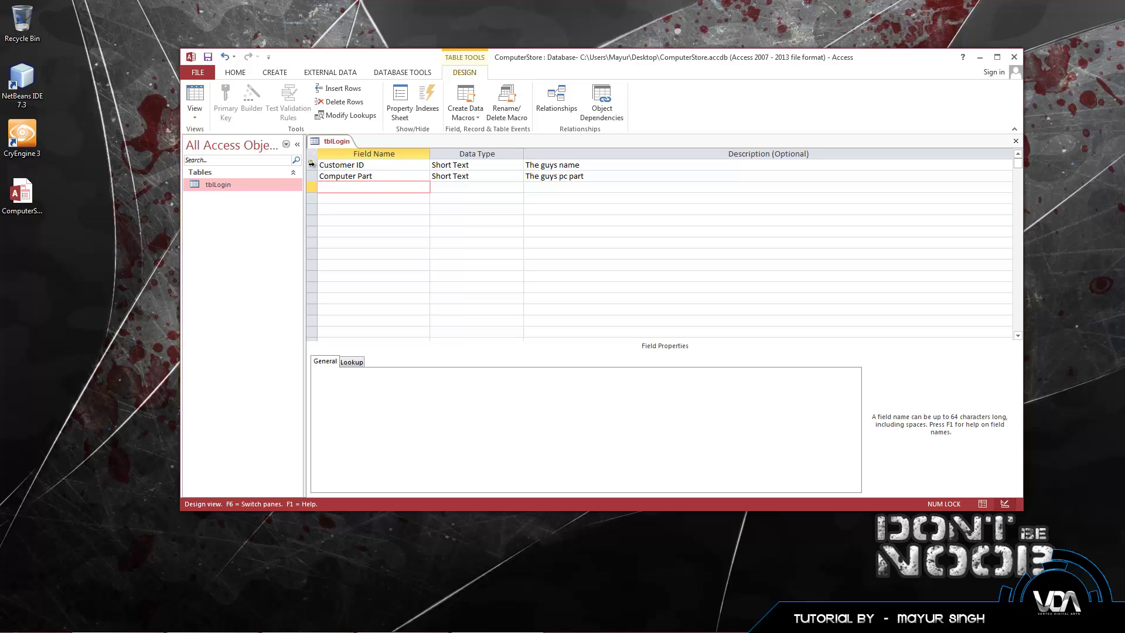
Step: Toggle the Primary Key setting on the rows until Customer ID, not Computer Part, holds the key
right_click(311, 166)
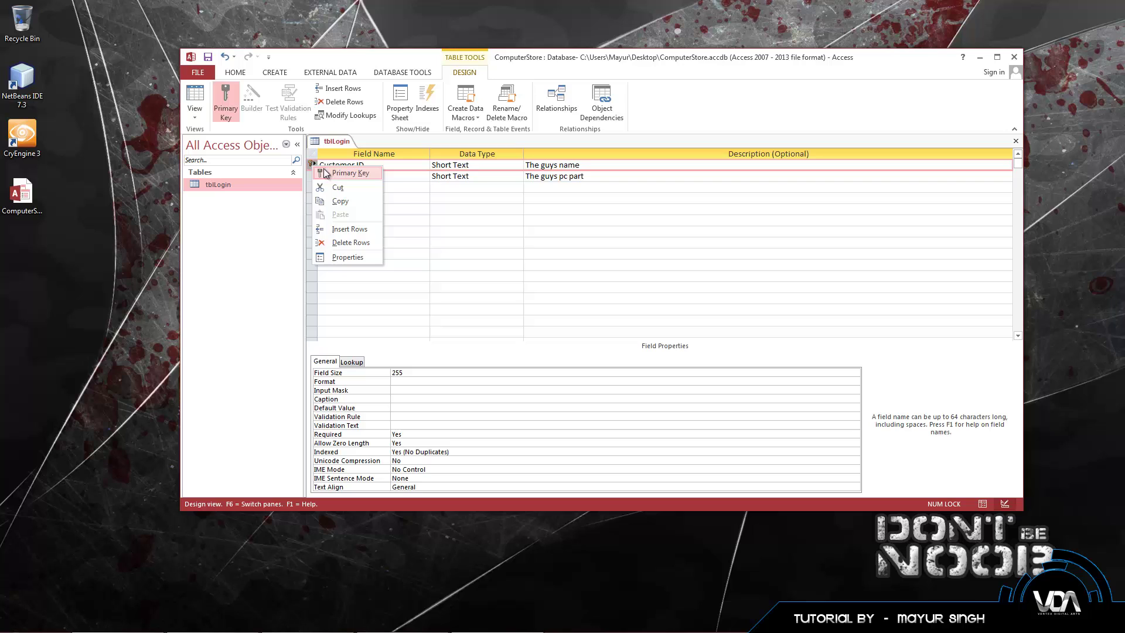
click(333, 174)
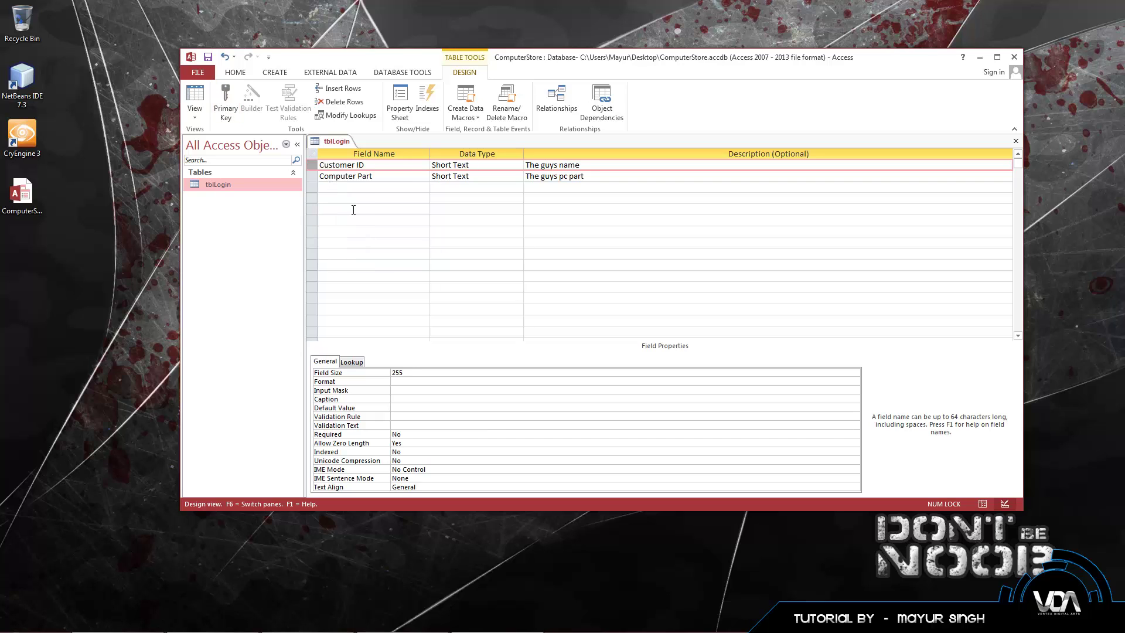
right_click(313, 182)
click(327, 187)
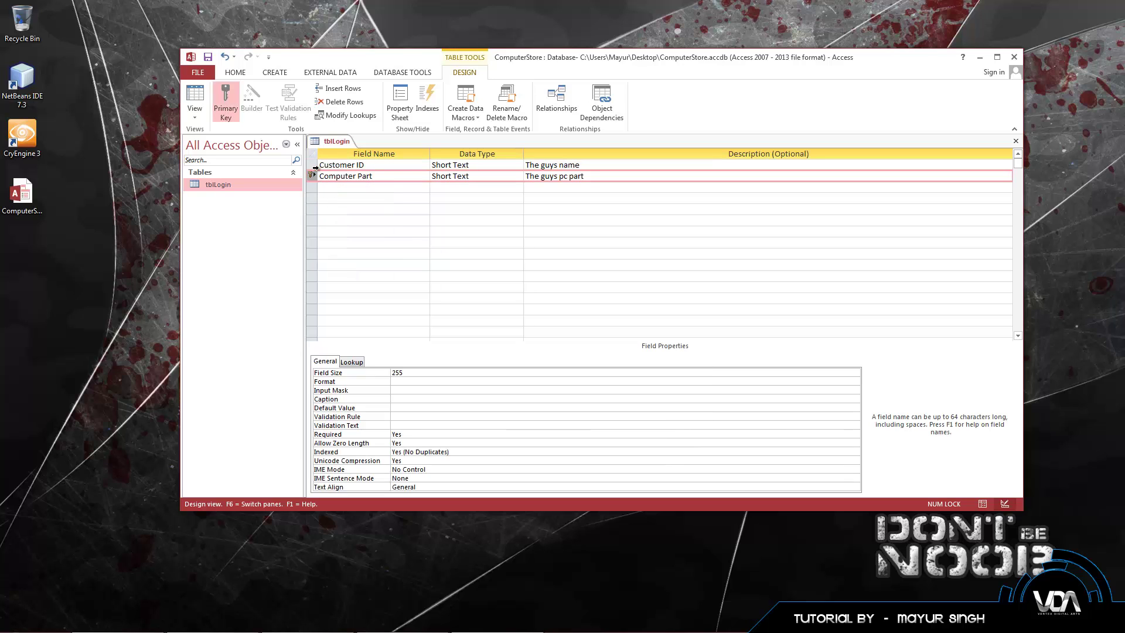
click(313, 169)
right_click(313, 170)
click(335, 177)
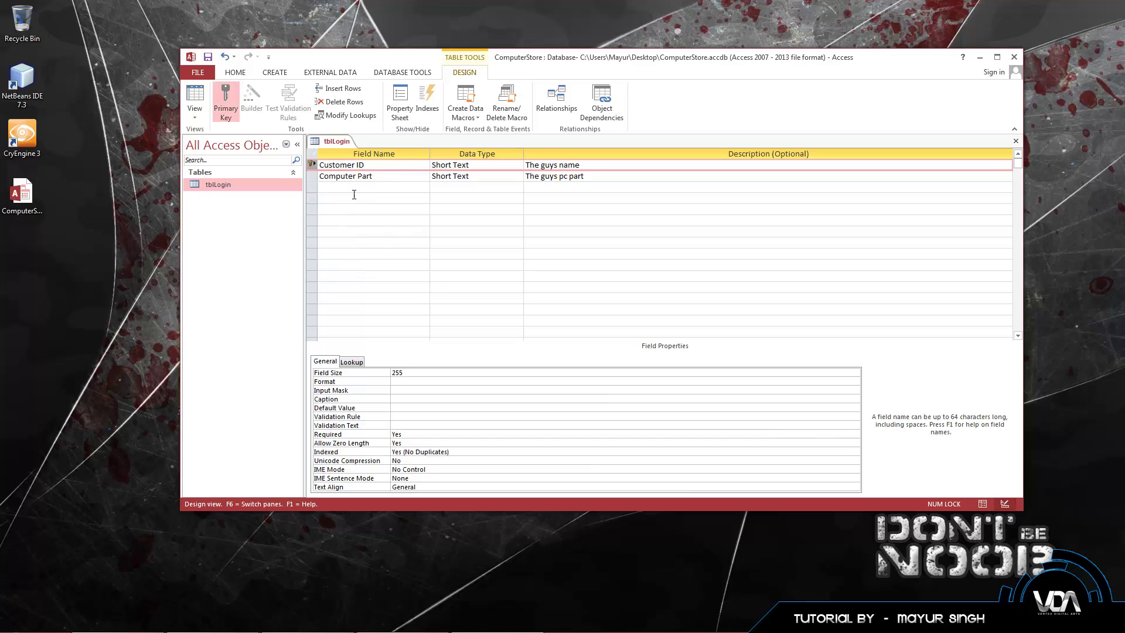
Step: Leave the field grid and bring up tblLogin's shortcut menu in the Navigation Pane
click(381, 177)
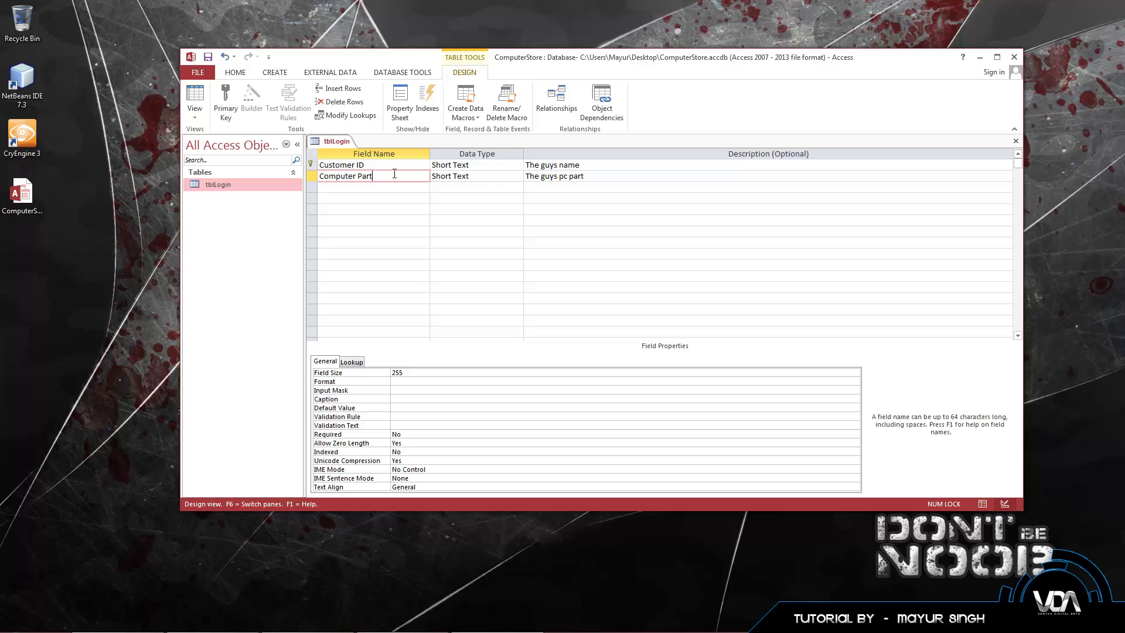
click(381, 202)
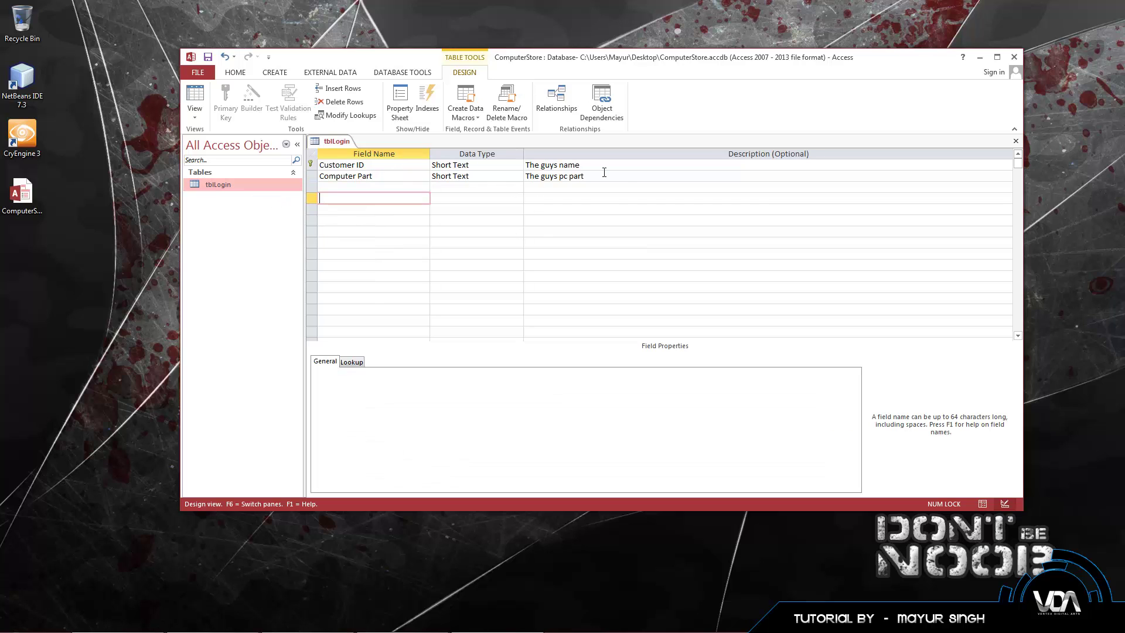
scroll(419, 206, down, 3)
scroll(378, 244, up, 3)
right_click(230, 185)
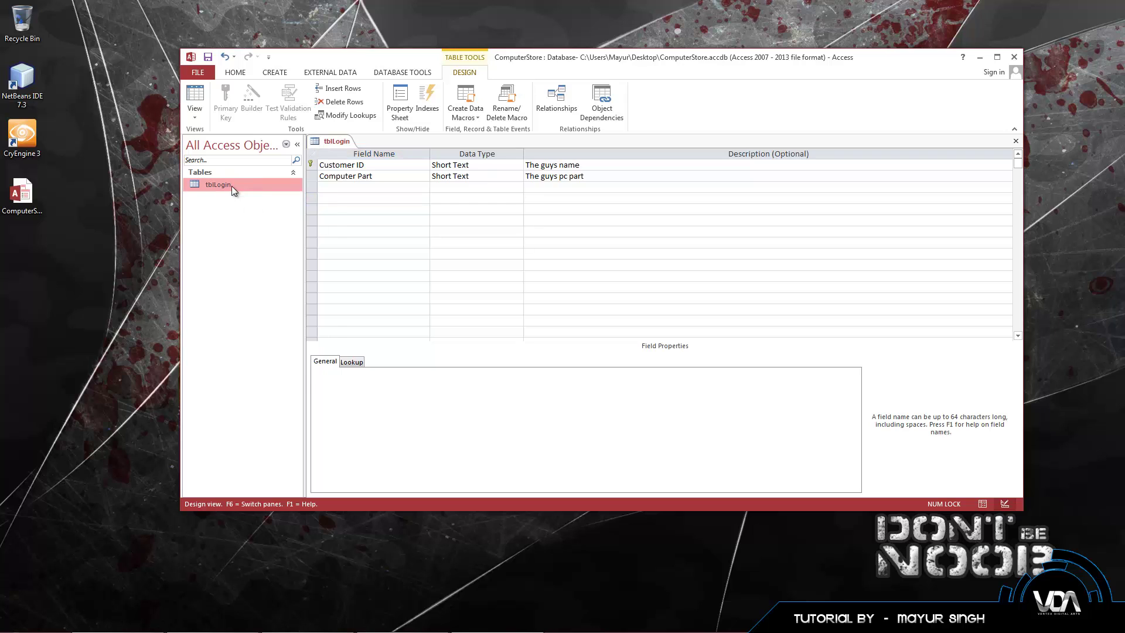
Step: Save tblLogin, open it in Datasheet view, and widen the Computer Part column
click(226, 185)
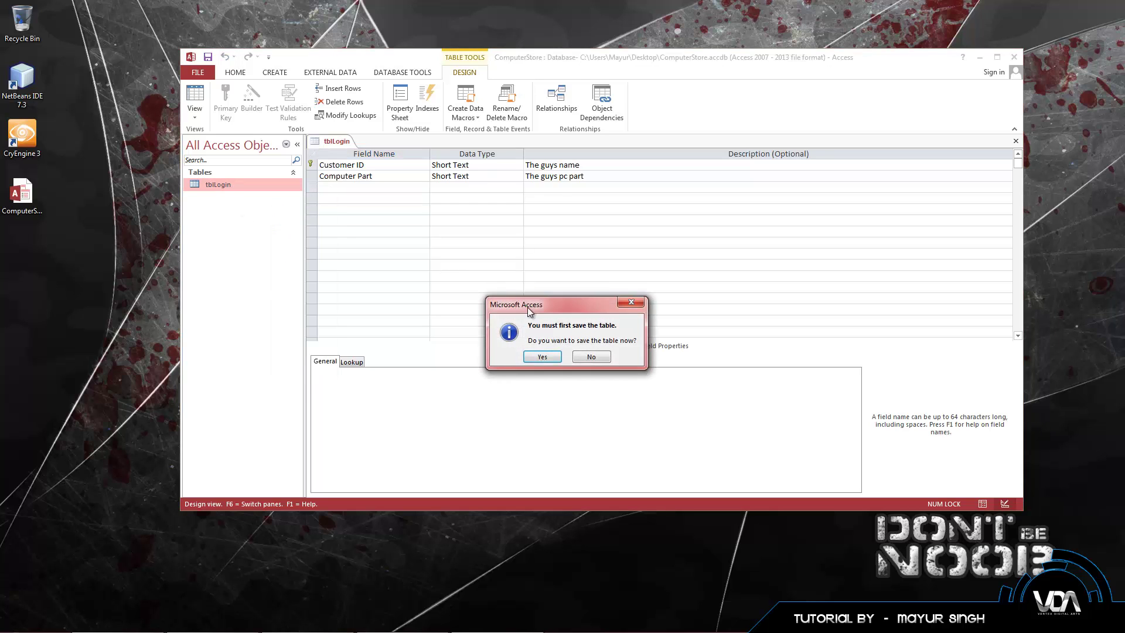
click(548, 358)
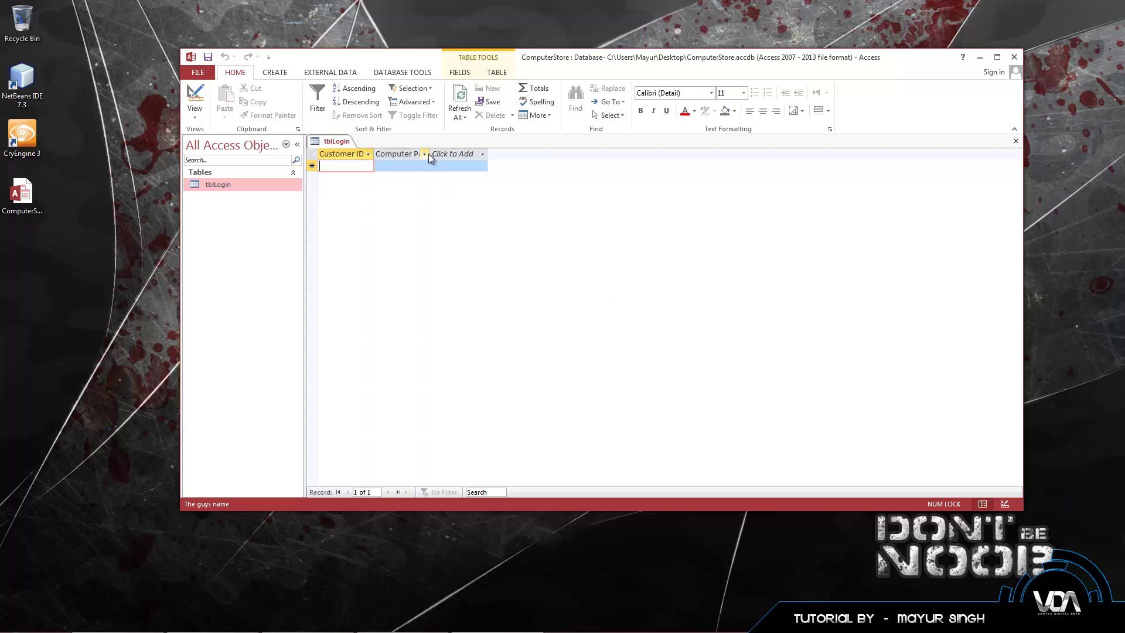
drag(429, 154, 455, 153)
click(469, 154)
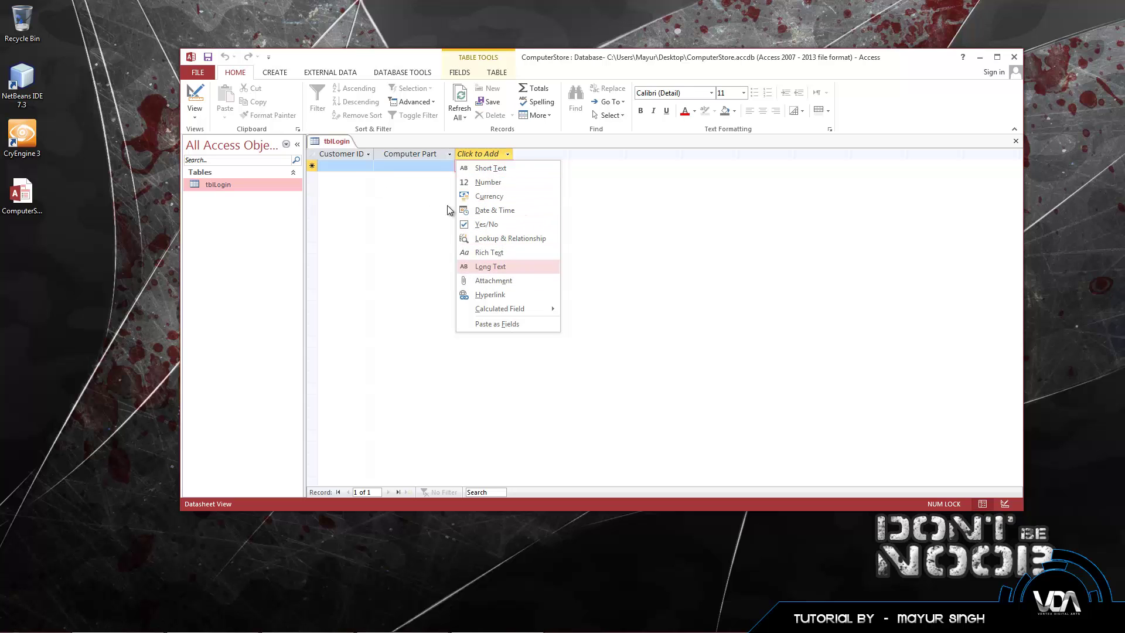
click(350, 166)
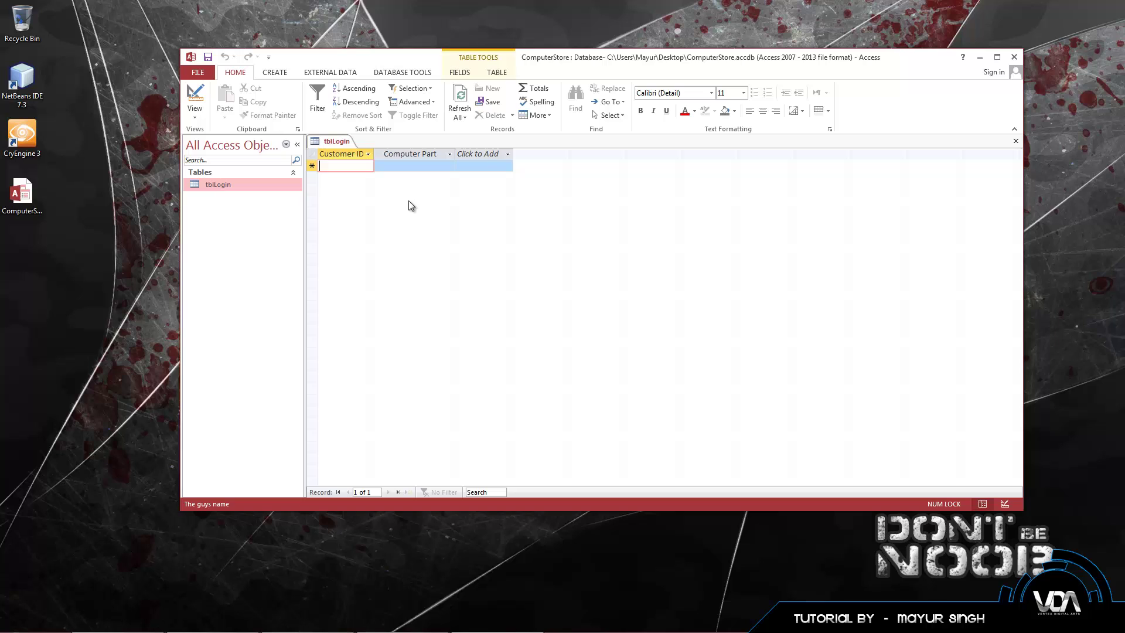
Step: Enter the first record: Customer 01 with Computer Part HP
click(382, 167)
key(shift+Tab)
text(Customer)
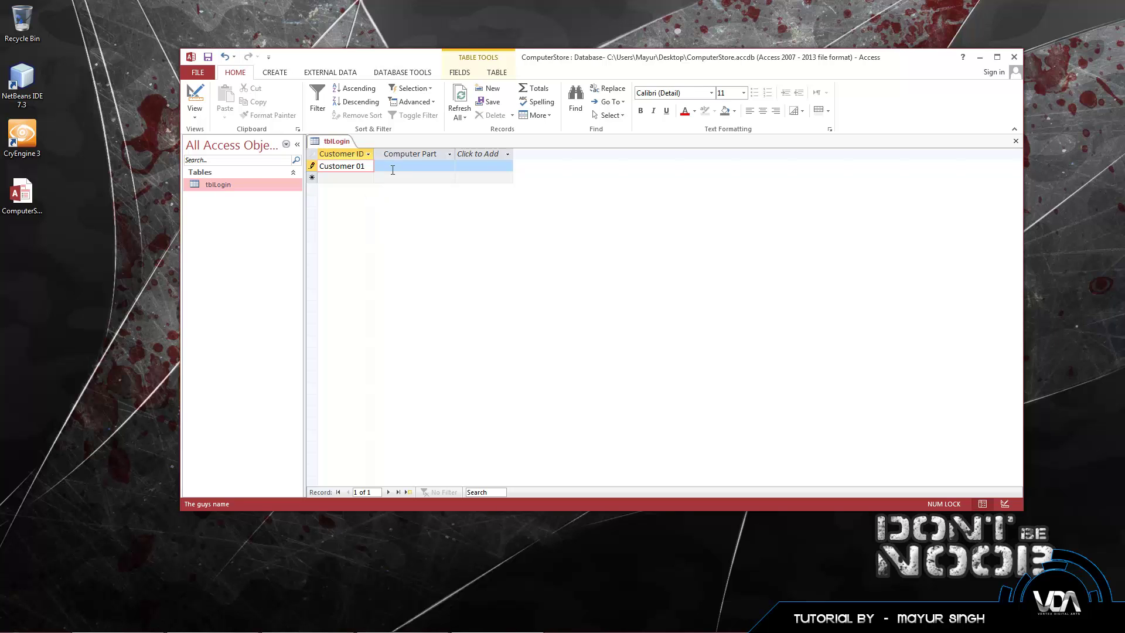
click(392, 168)
text(HP)
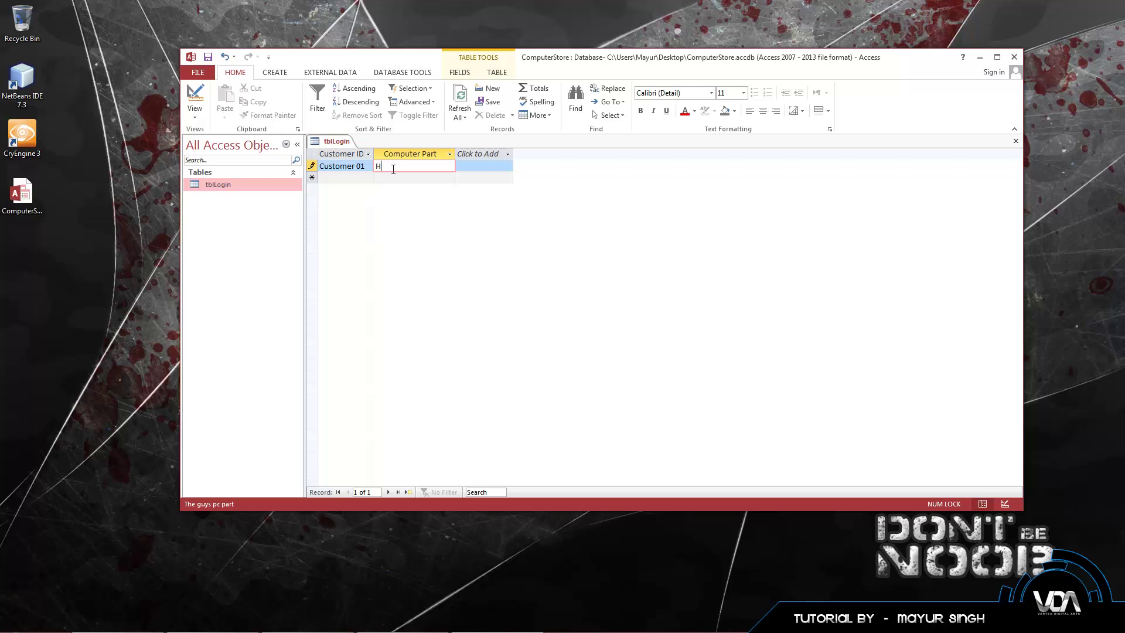
click(345, 176)
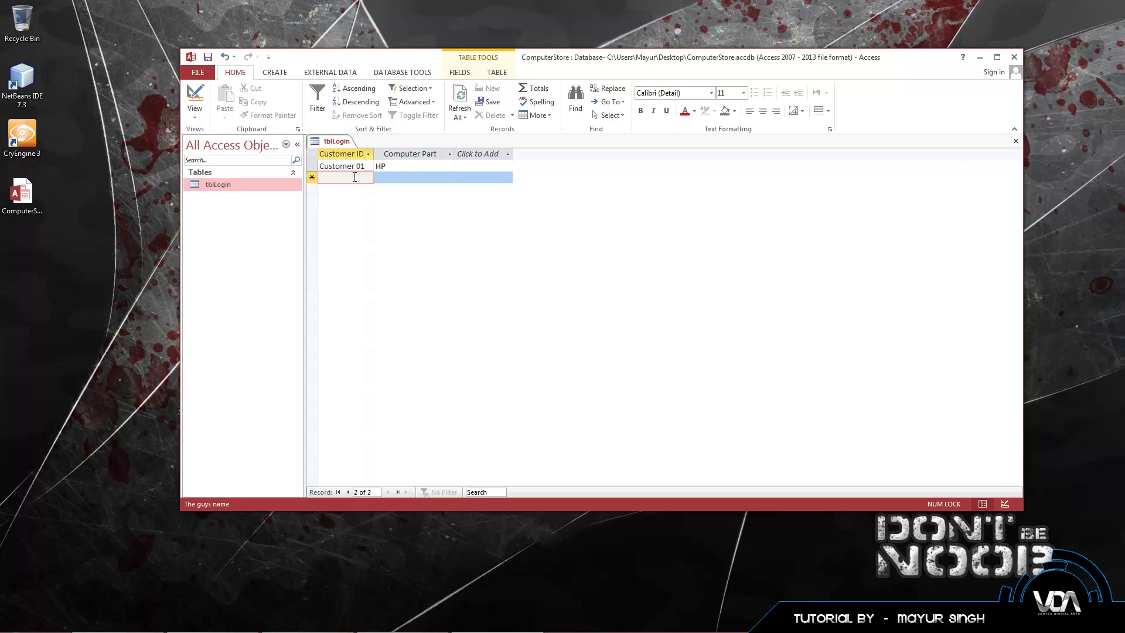
Step: Add Asus as the second record, fixing its duplicate ID to Customer 02
text(Customer 01)
click(389, 180)
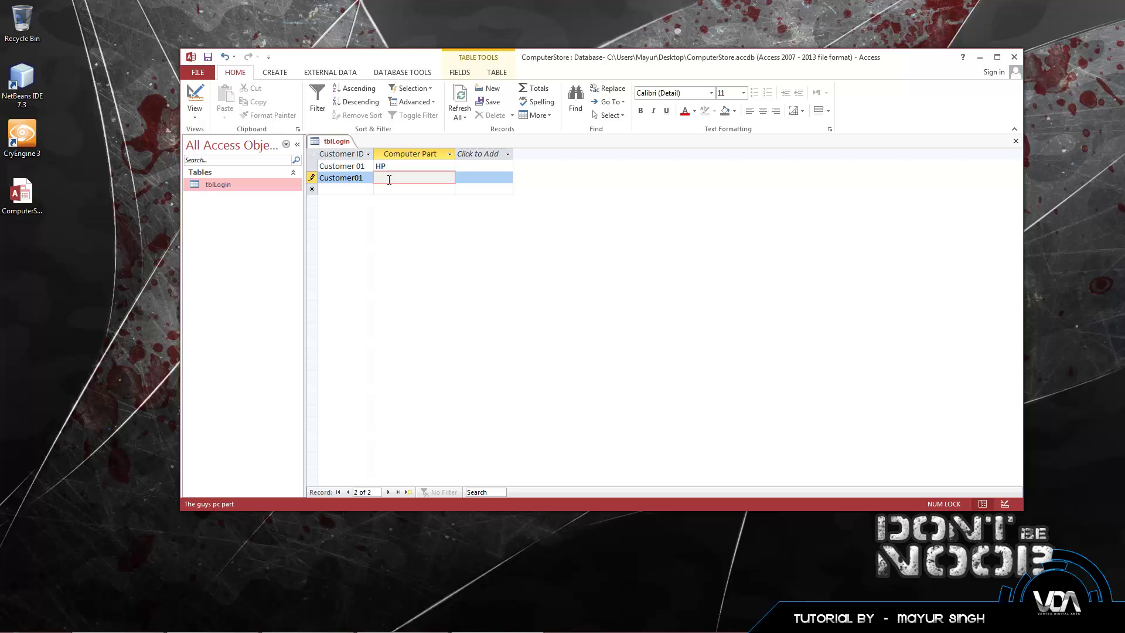
text(Asus)
click(361, 190)
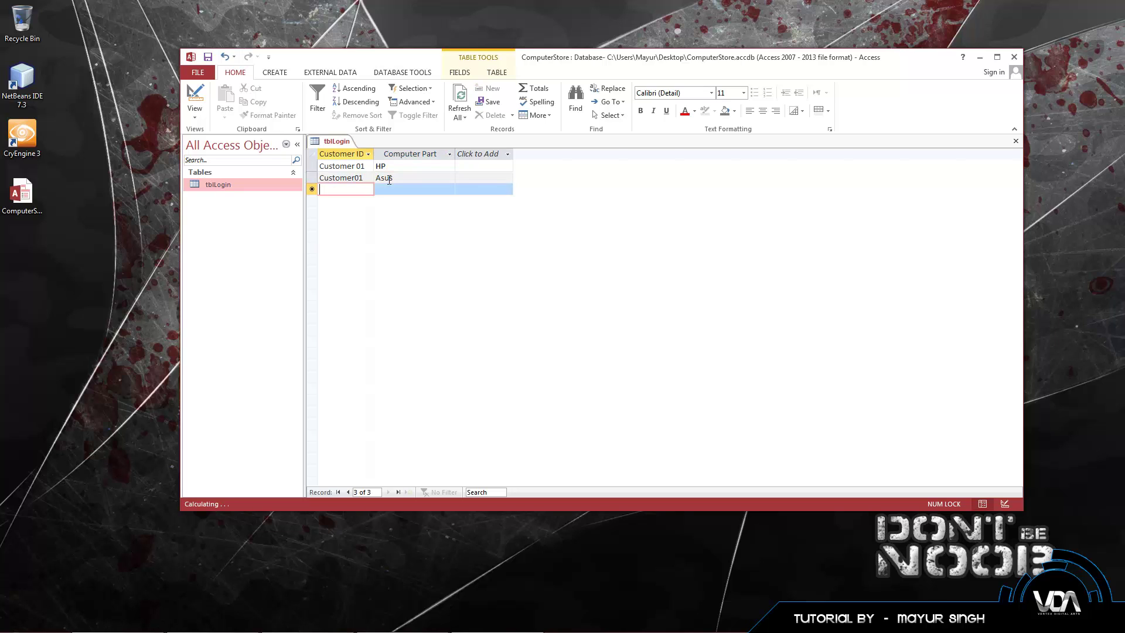
click(355, 179)
click(421, 182)
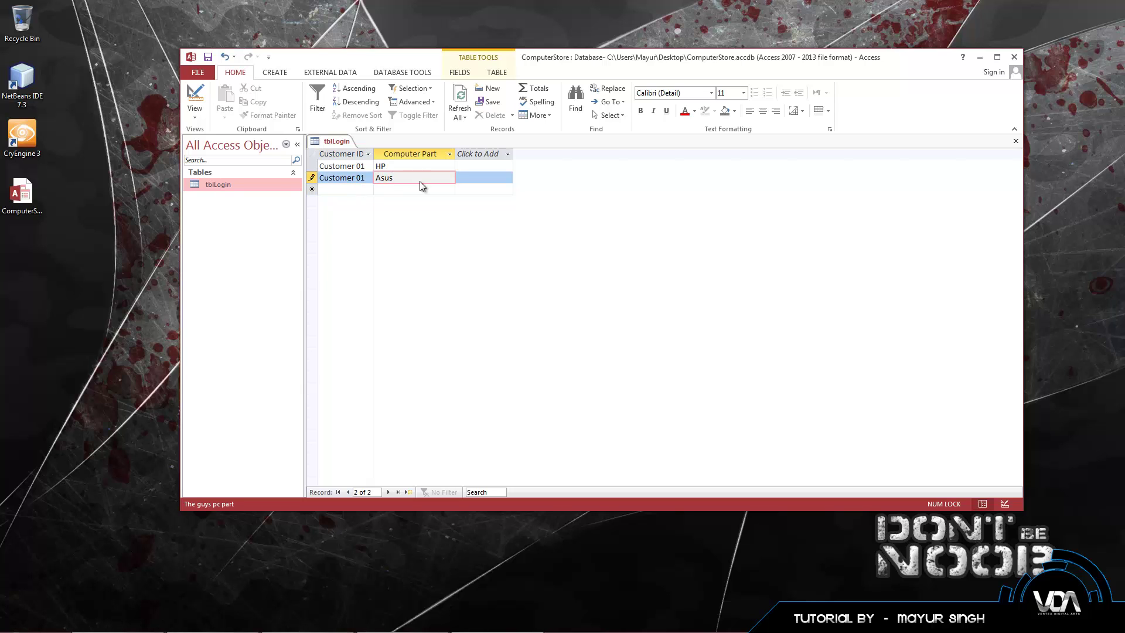
key(Return)
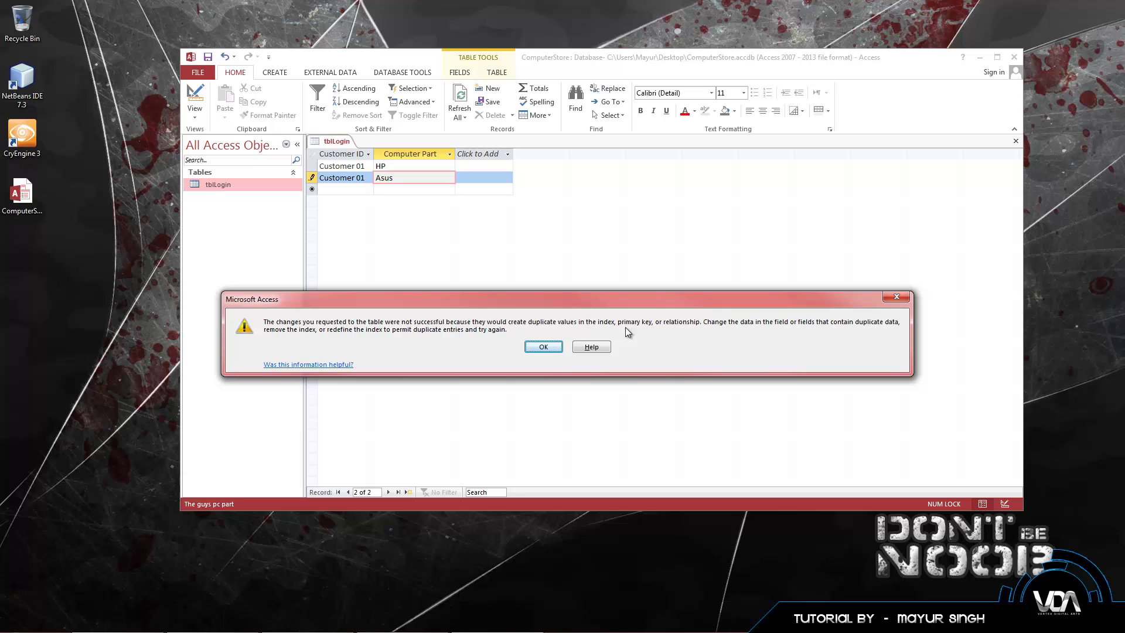
click(551, 349)
click(369, 179)
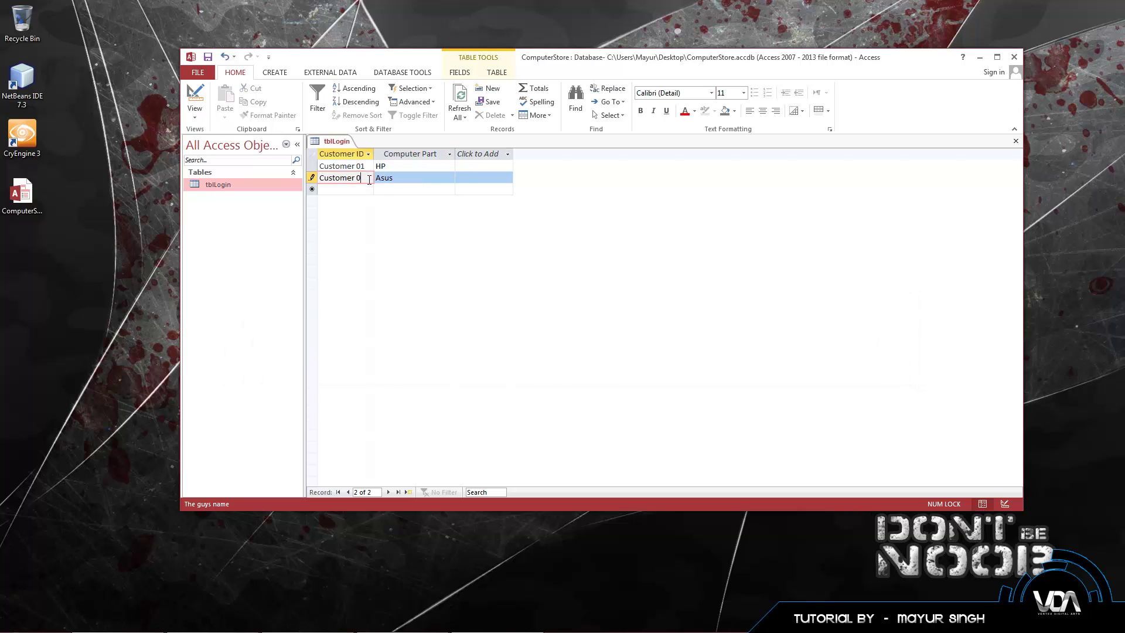
text(2)
key(Tab)
Step: Add the third record: Customer 03 with Computer Part Gigabyte
click(364, 189)
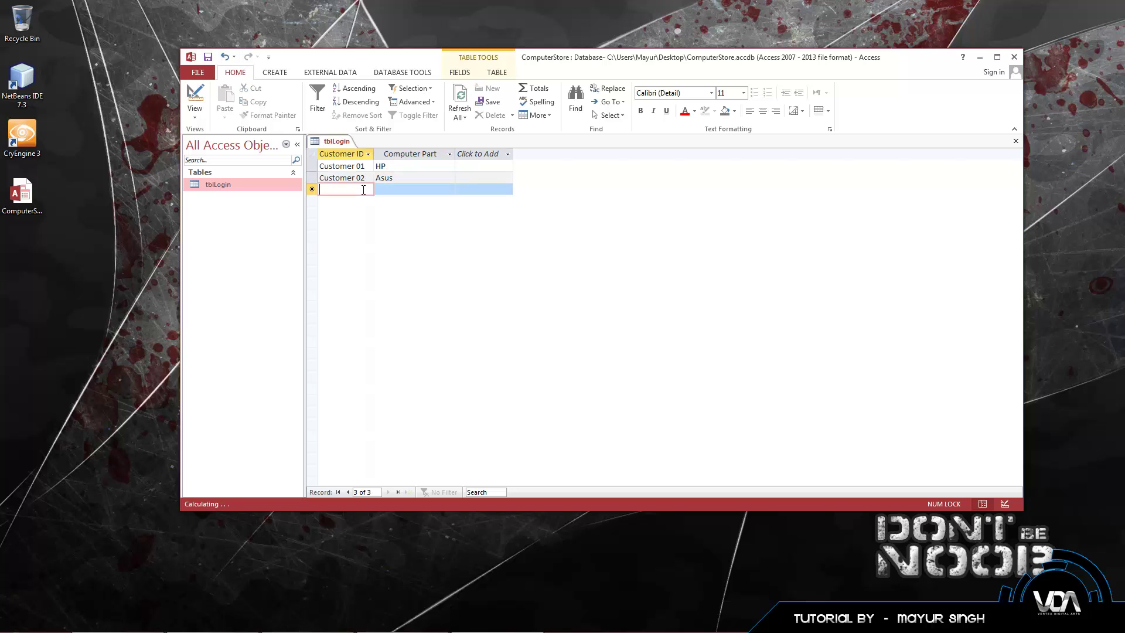
text(Custo)
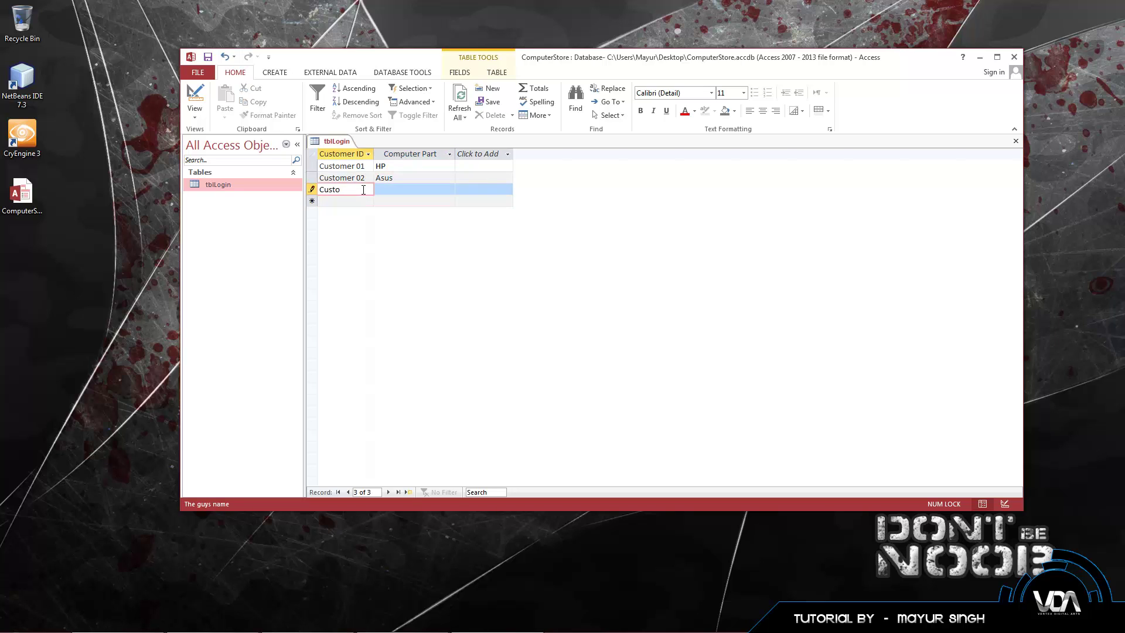
text(mer 03)
key(Tab)
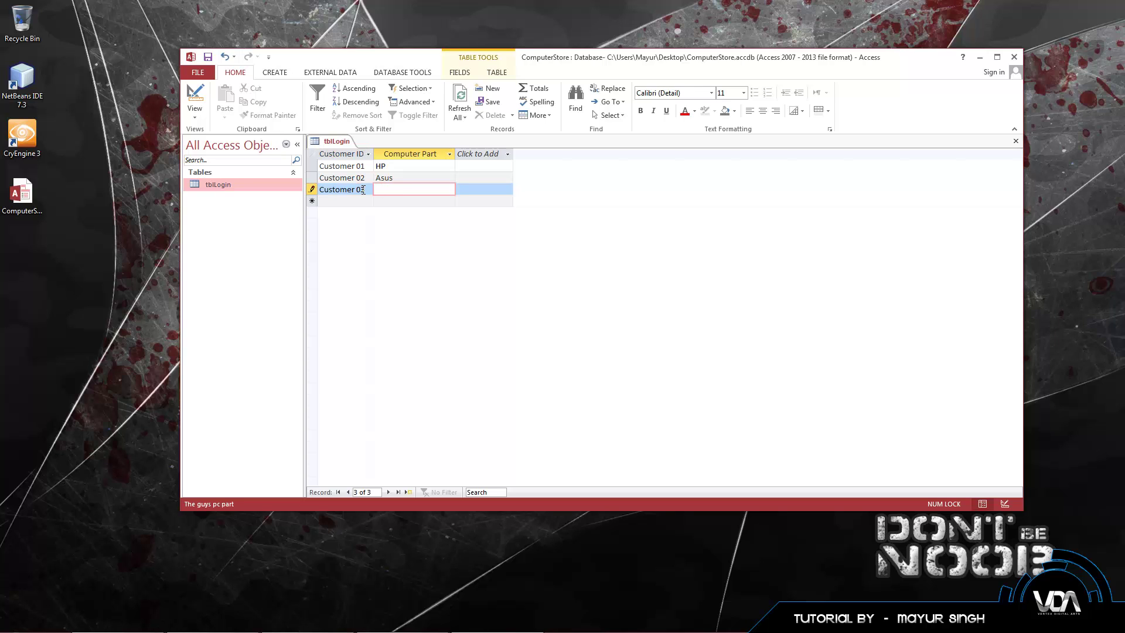
text(Gigabyte)
key(Tab)
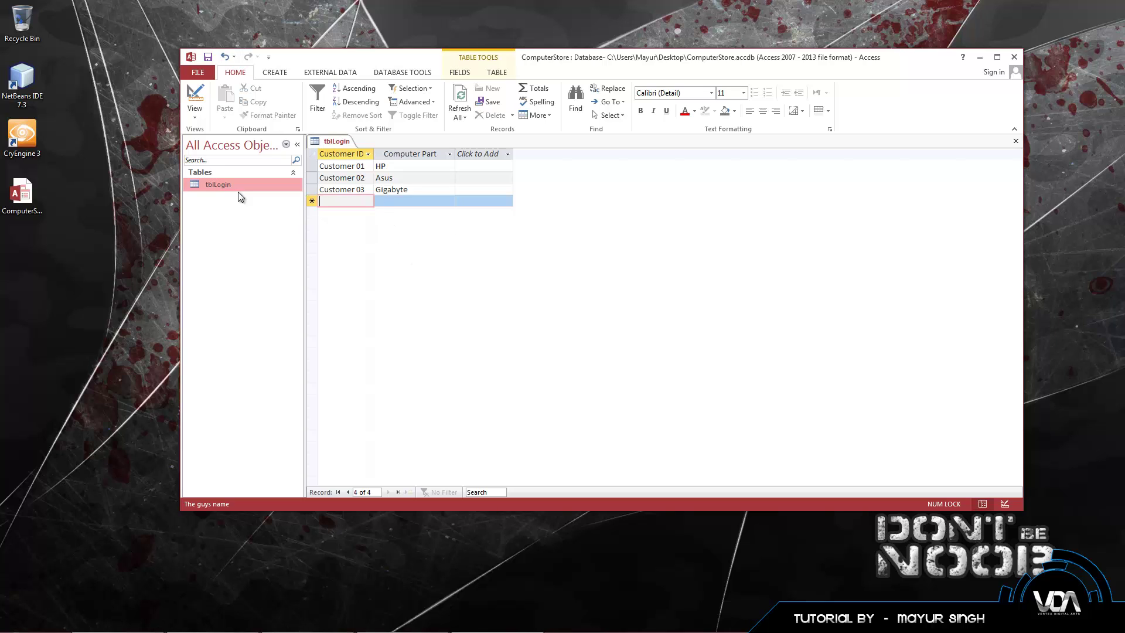
right_click(337, 202)
click(420, 252)
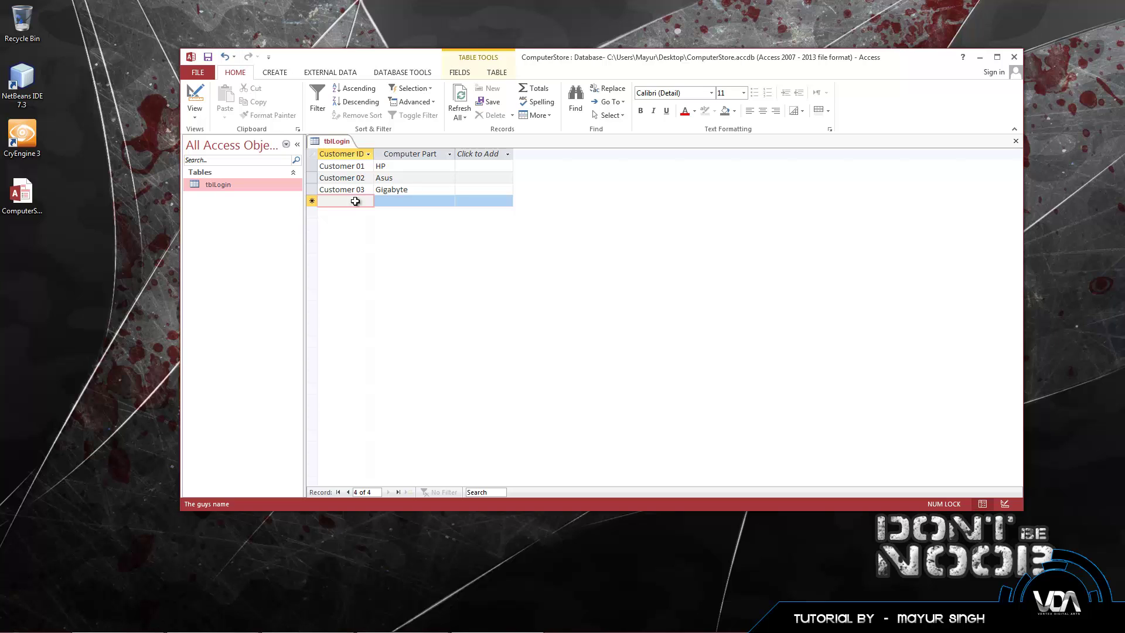
text(344r)
click(378, 201)
text(34t34)
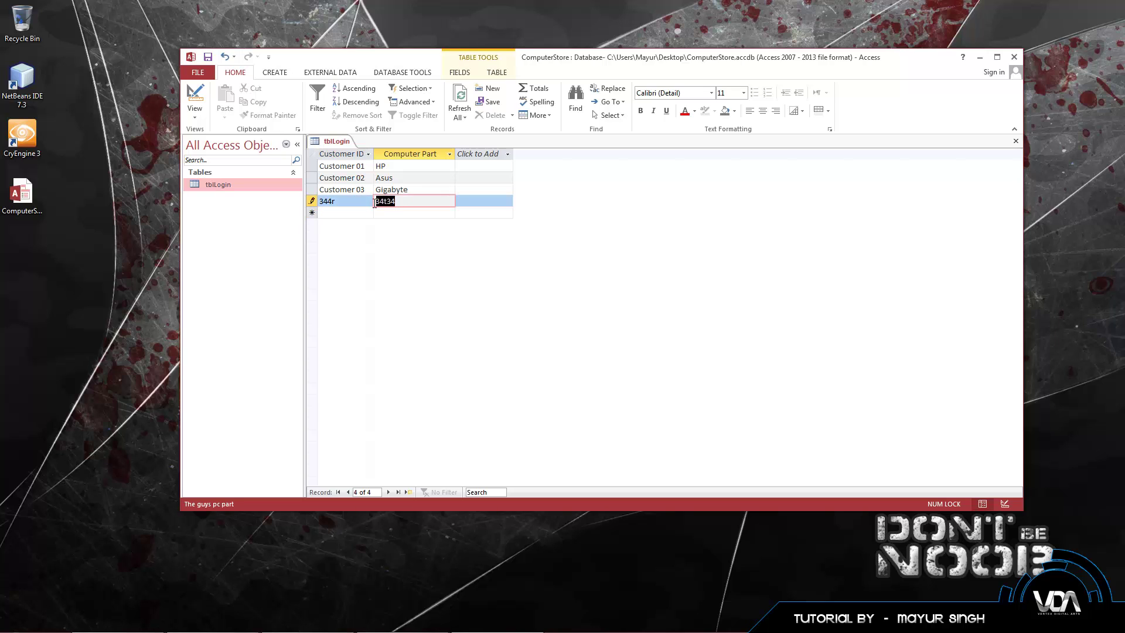
drag(336, 201, 321, 203)
key(BackSpace)
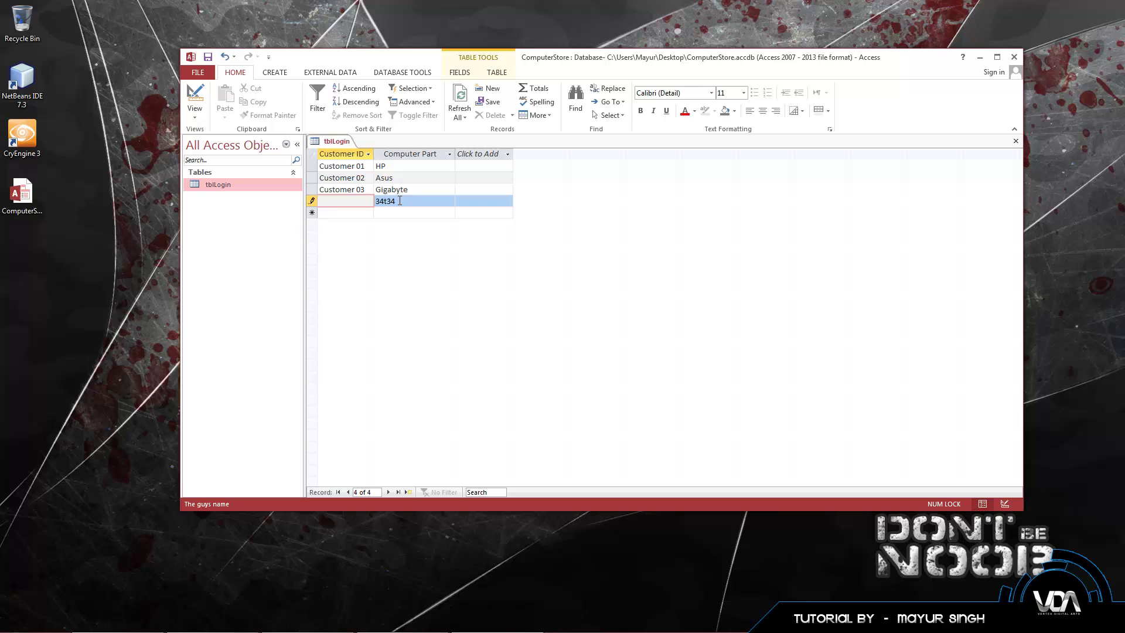
key(Tab)
key(BackSpace)
key(shift+space)
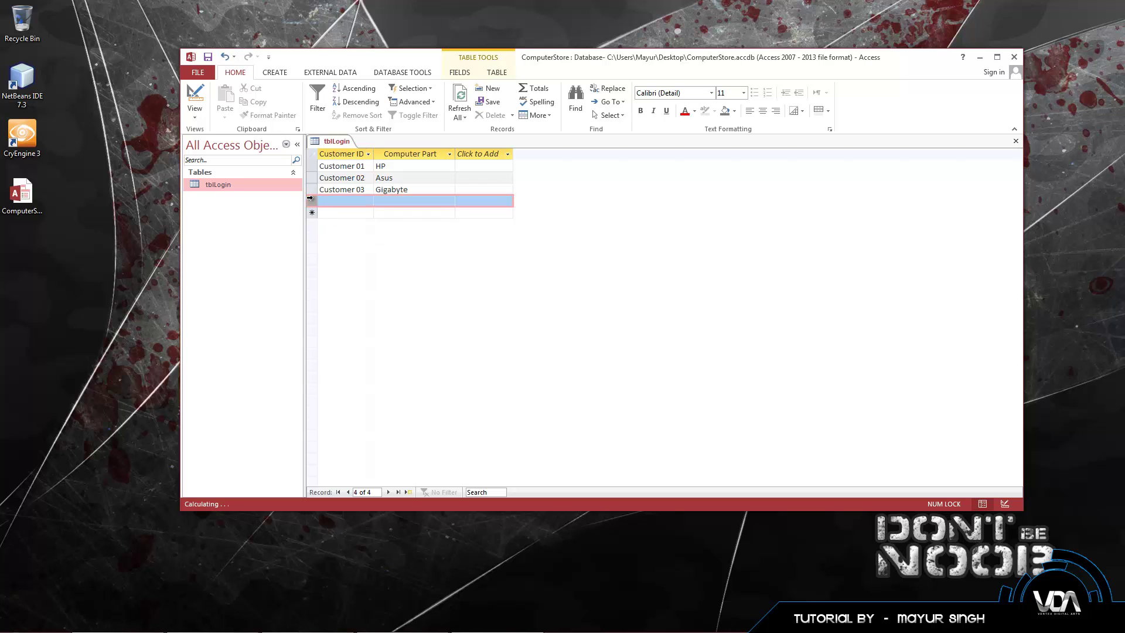
key(Delete)
click(546, 360)
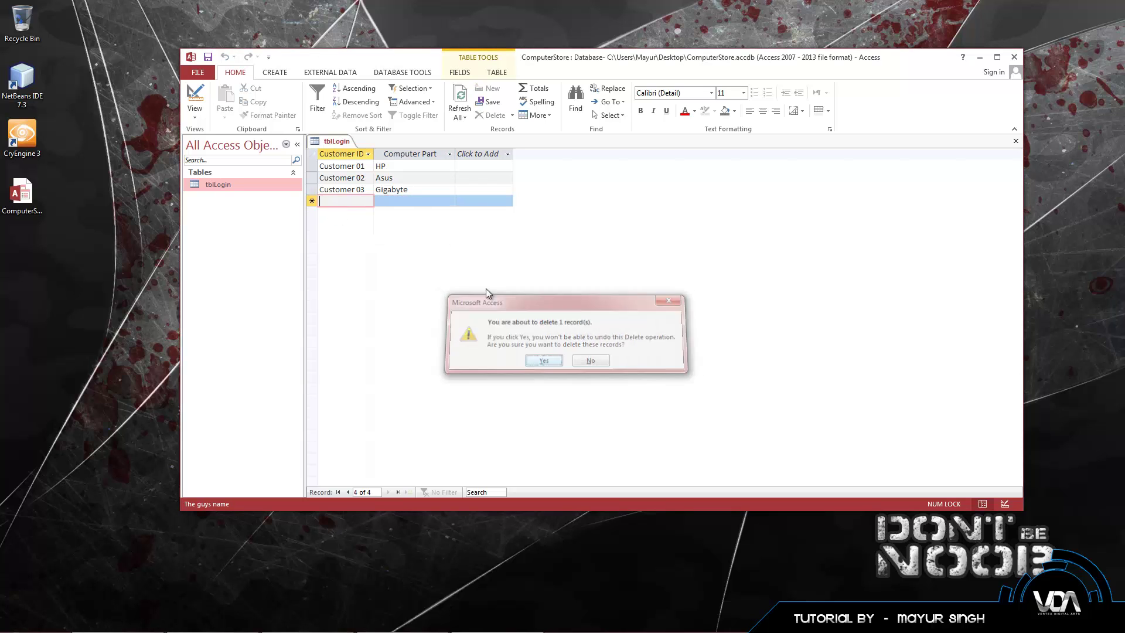
click(389, 201)
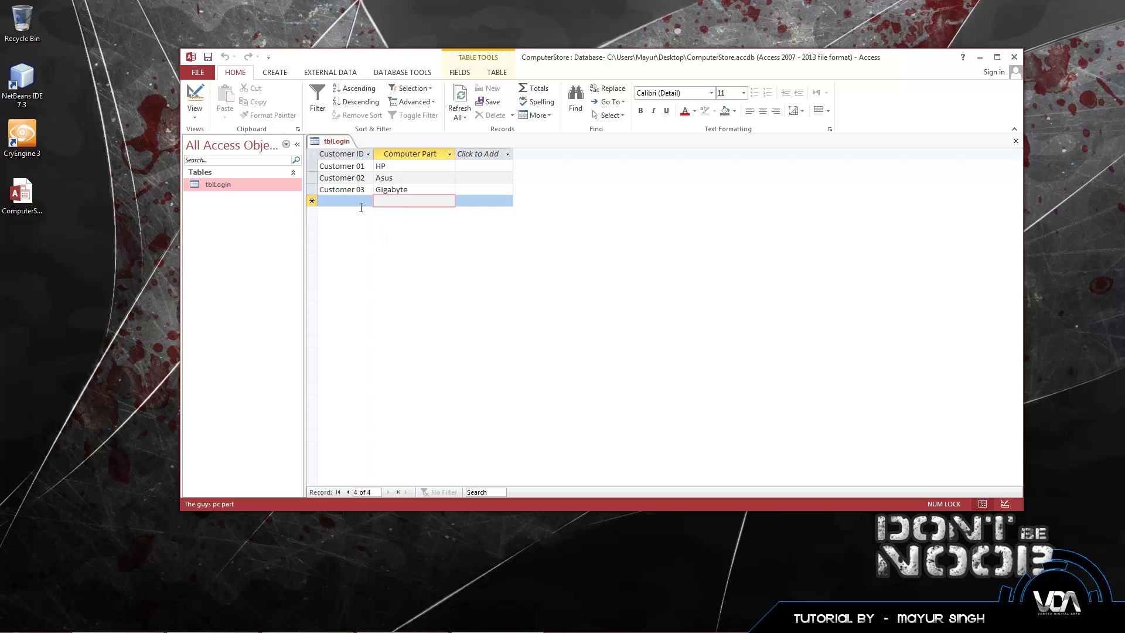
key(shift+Tab)
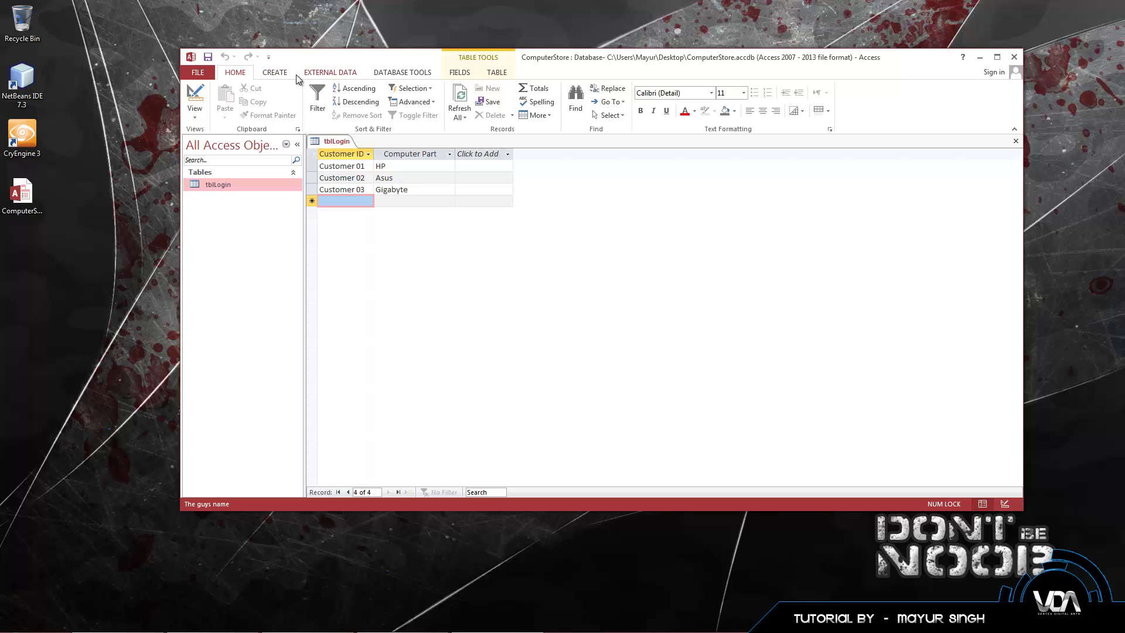
Step: Start a new Query Design and close Show Table without adding any tables
click(279, 74)
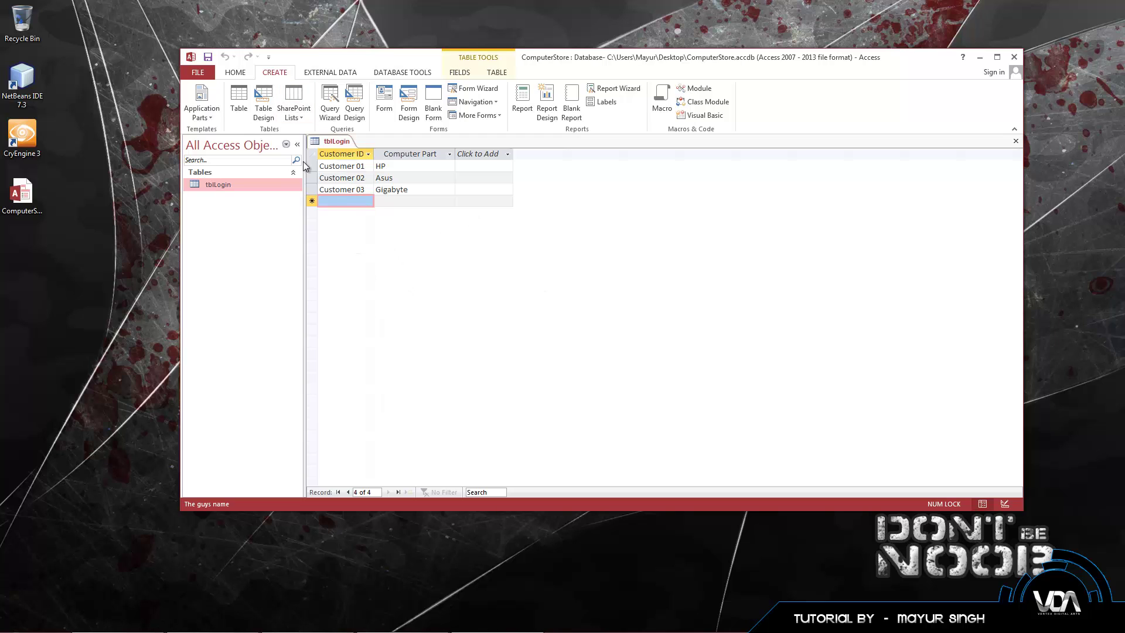
click(353, 118)
drag(557, 373, 512, 198)
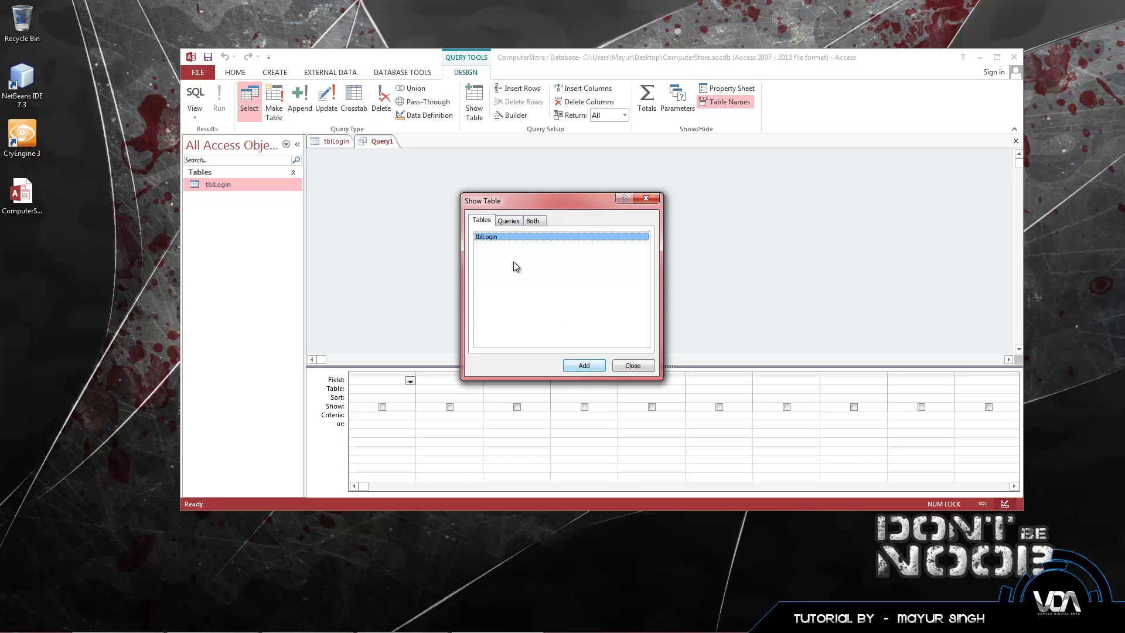
click(630, 366)
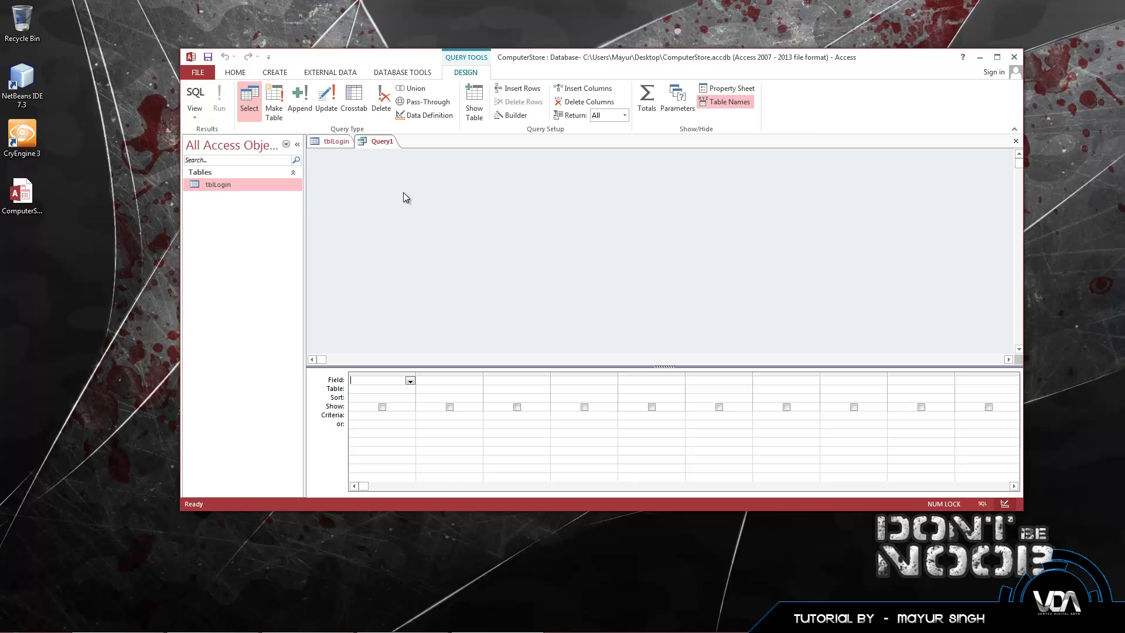
Step: Switch Query1 to SQL view and write SELECT * FROM tblLogin;
click(197, 97)
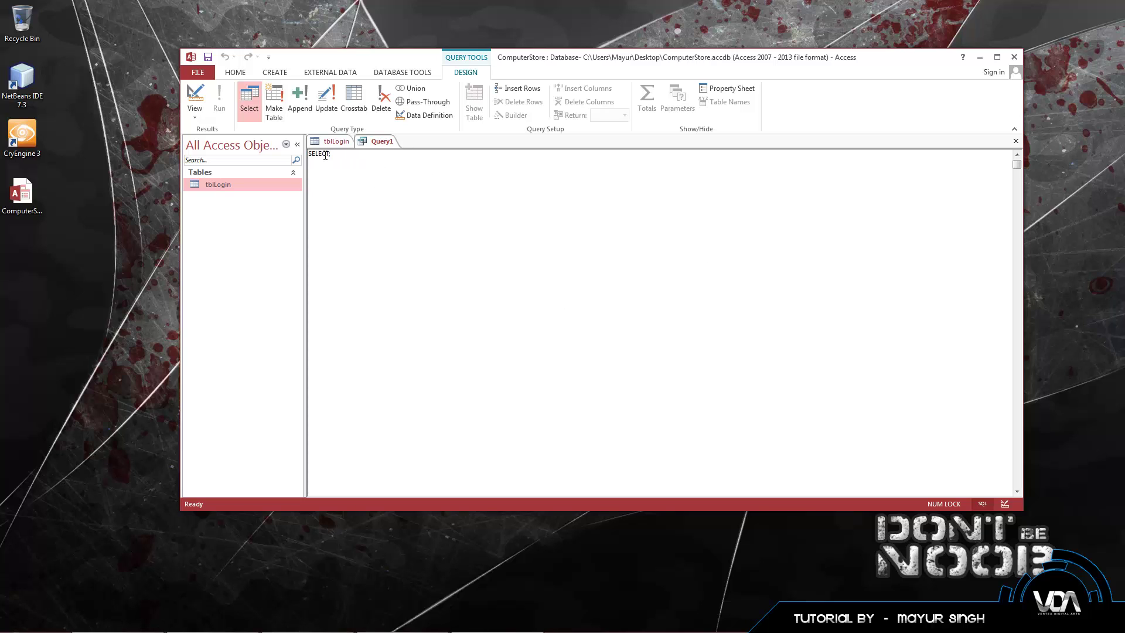
double_click(325, 156)
click(373, 179)
key(BackSpace)
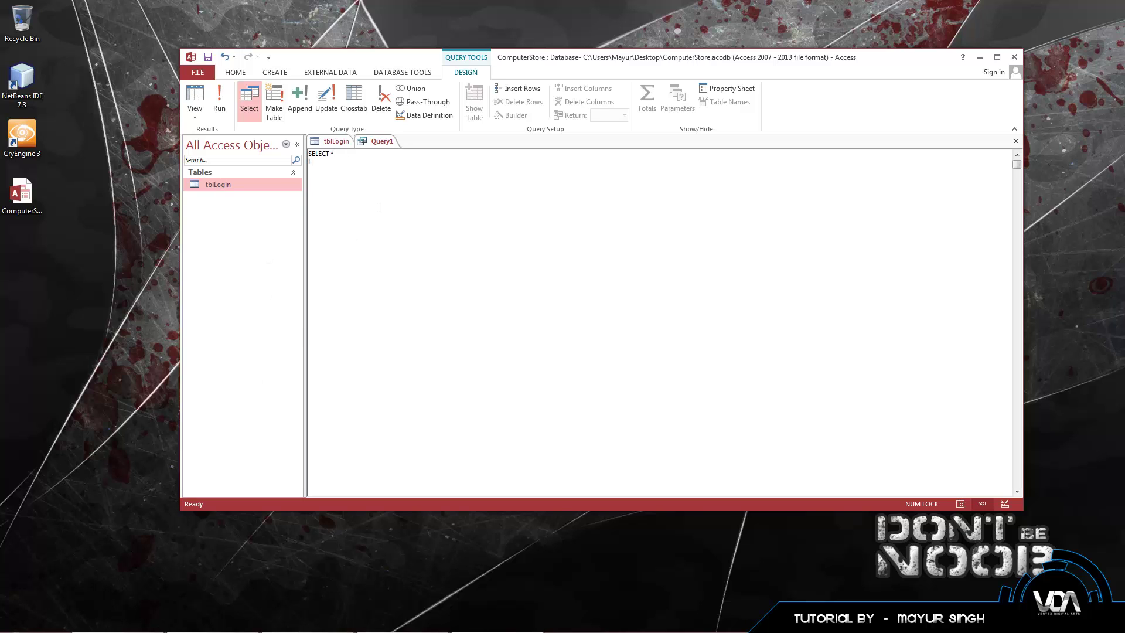
text(ROM)
text(tblLogin)
double_click(345, 162)
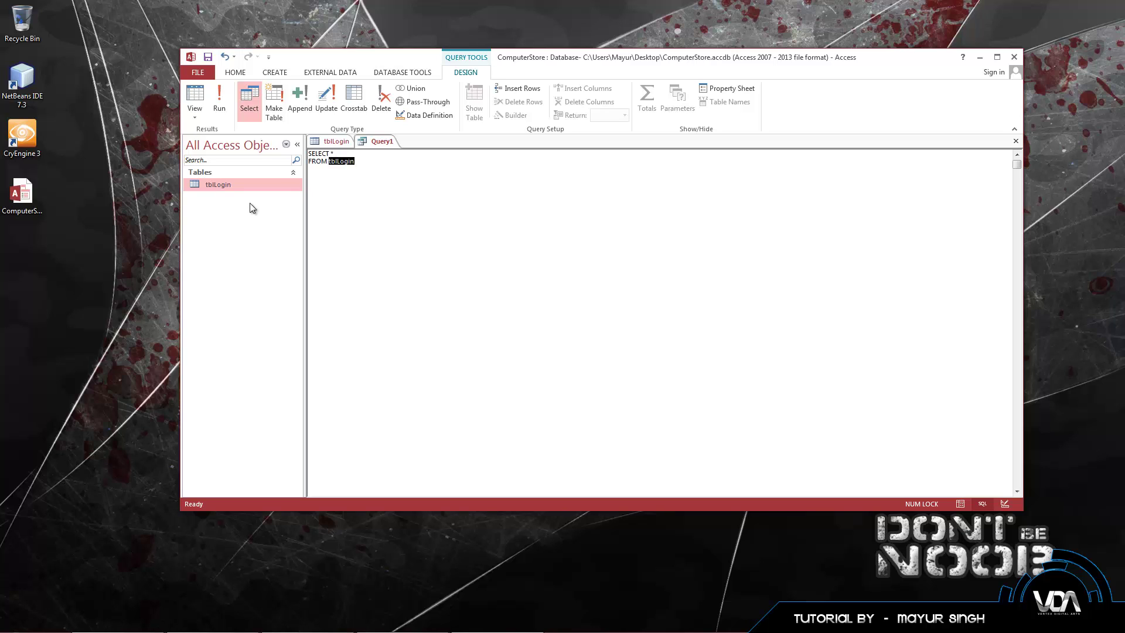
click(359, 167)
click(220, 103)
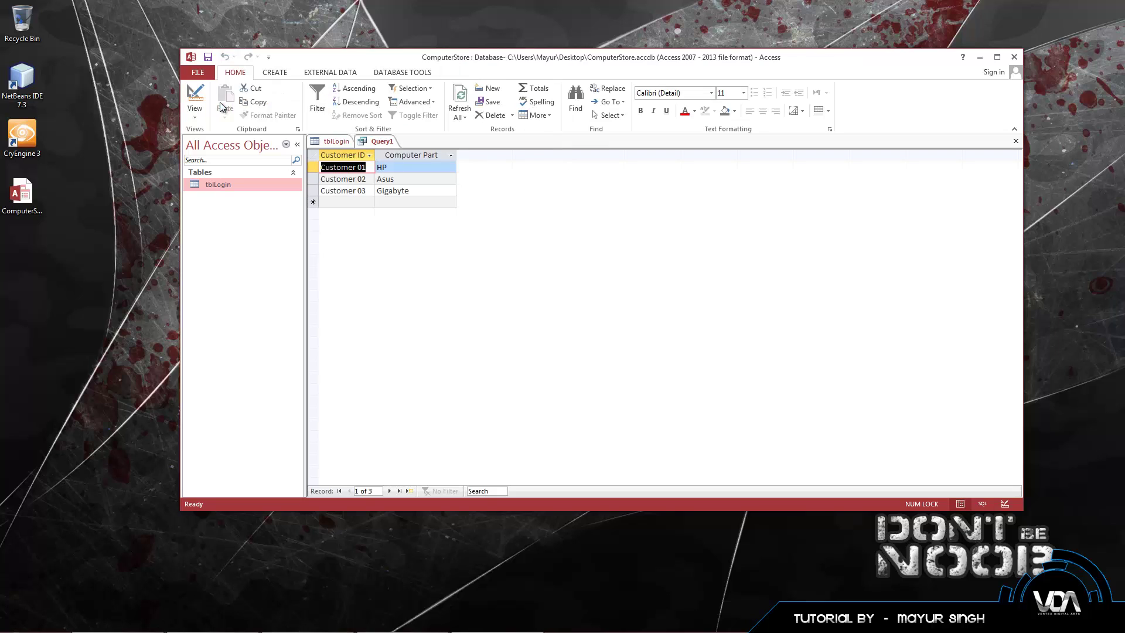
click(401, 169)
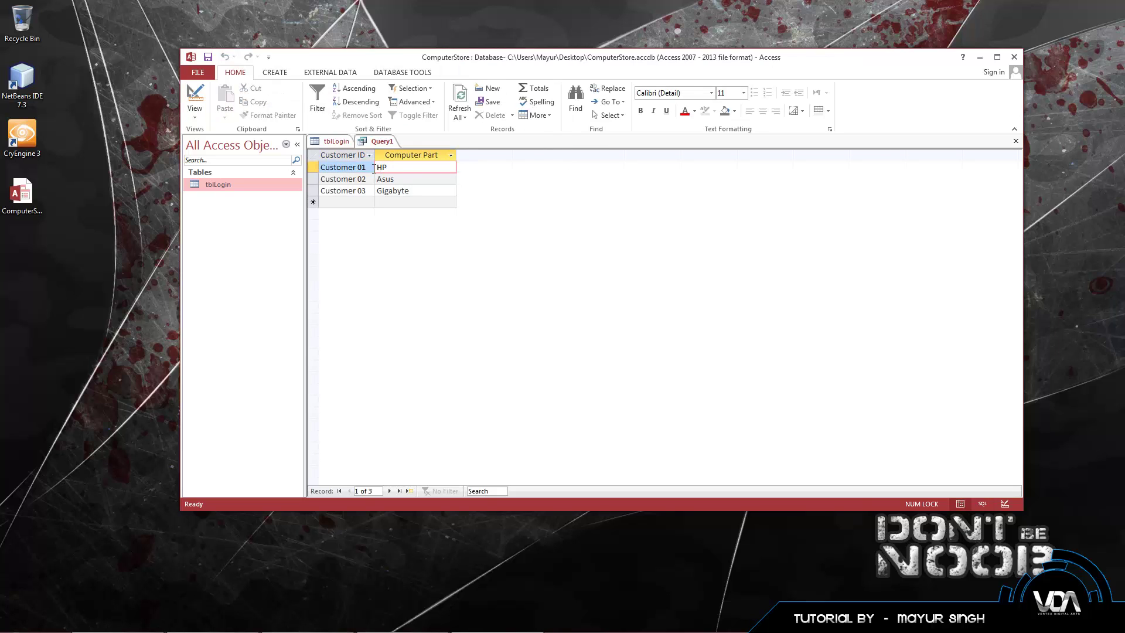
click(336, 142)
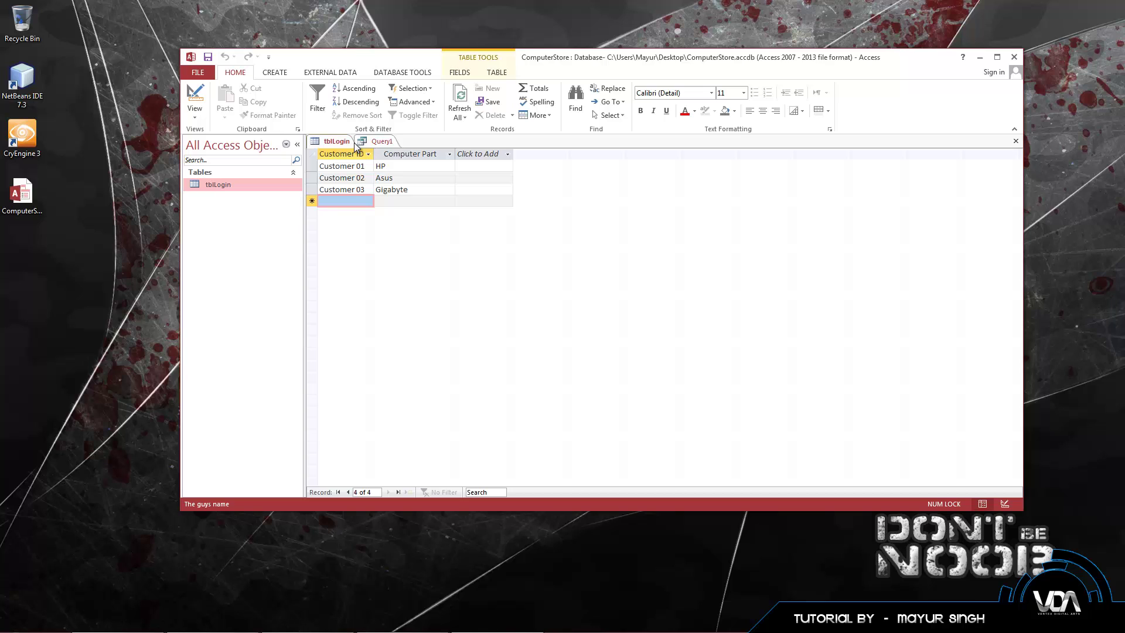
click(375, 142)
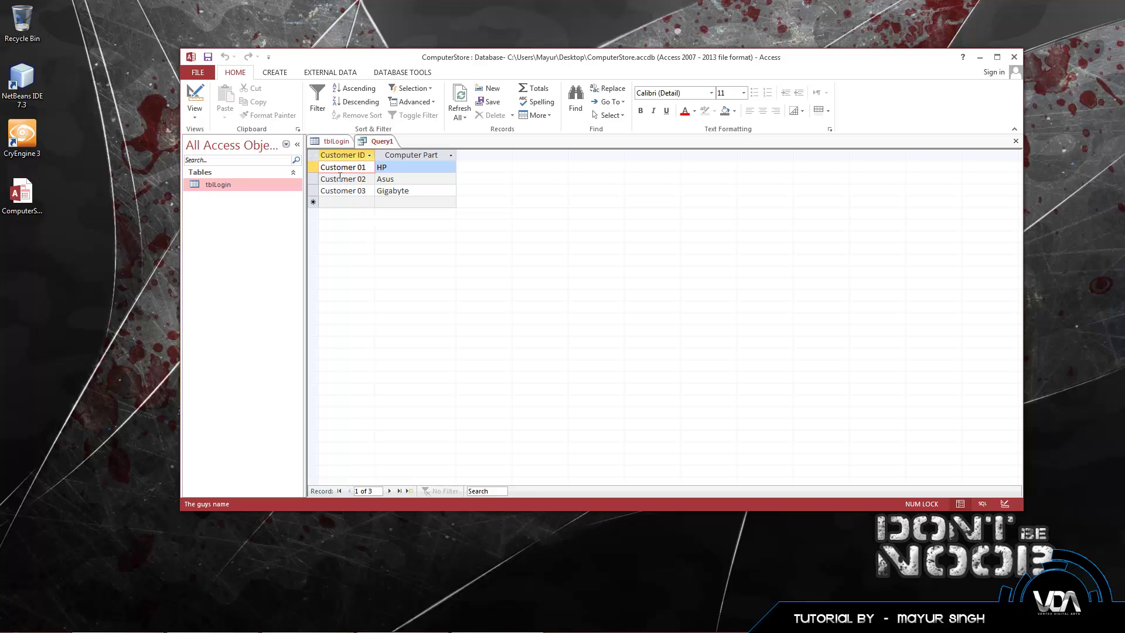
click(332, 145)
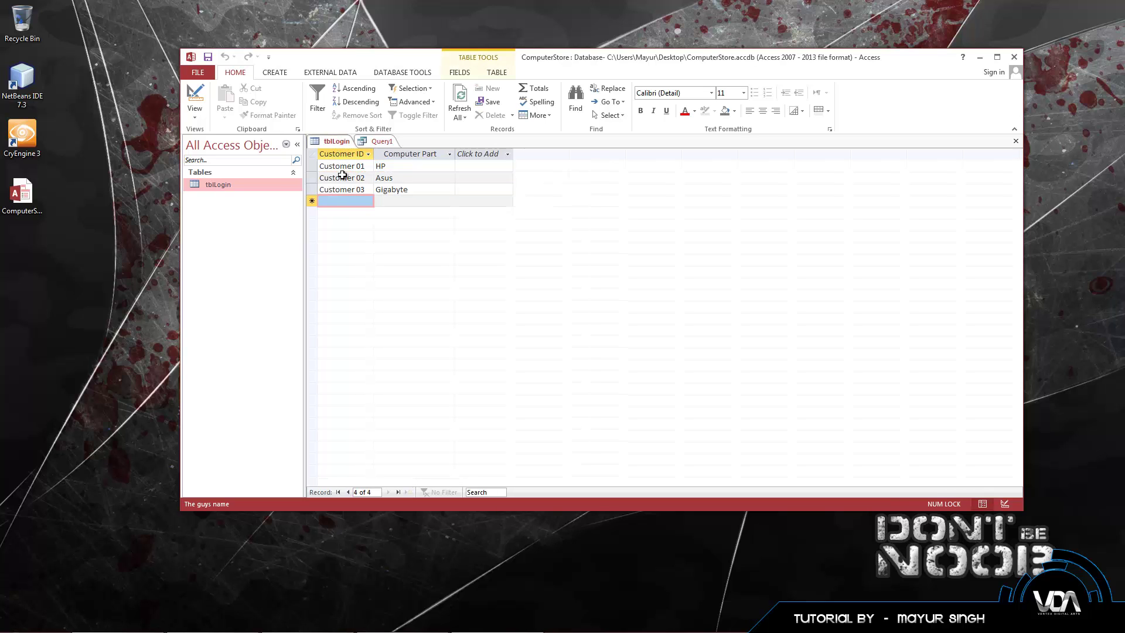
click(375, 141)
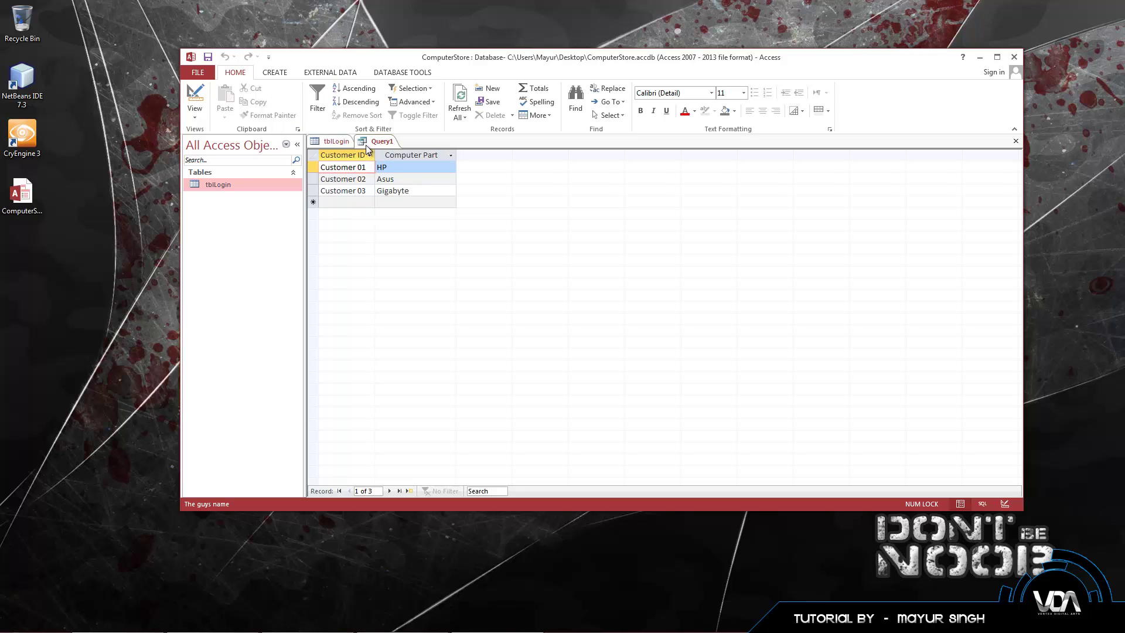
click(195, 111)
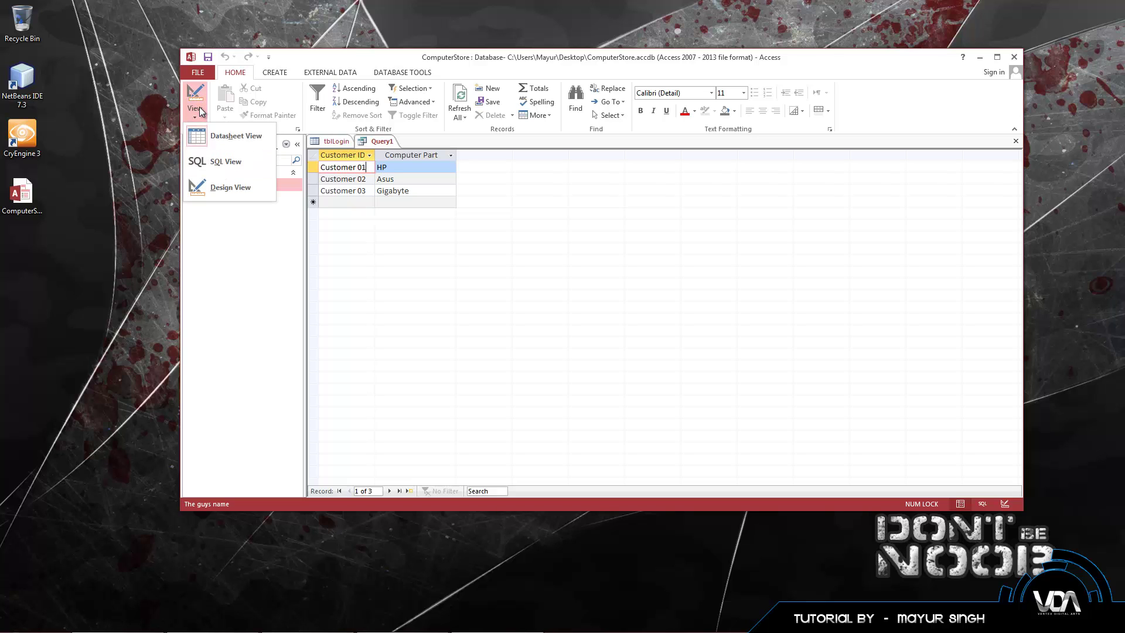
click(232, 160)
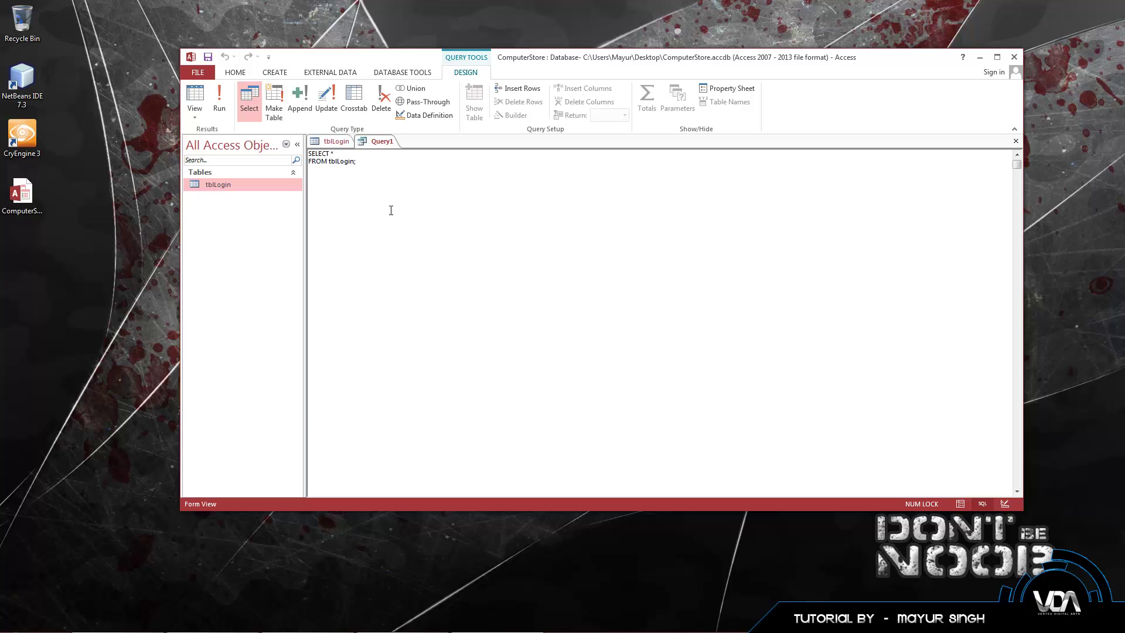
click(334, 141)
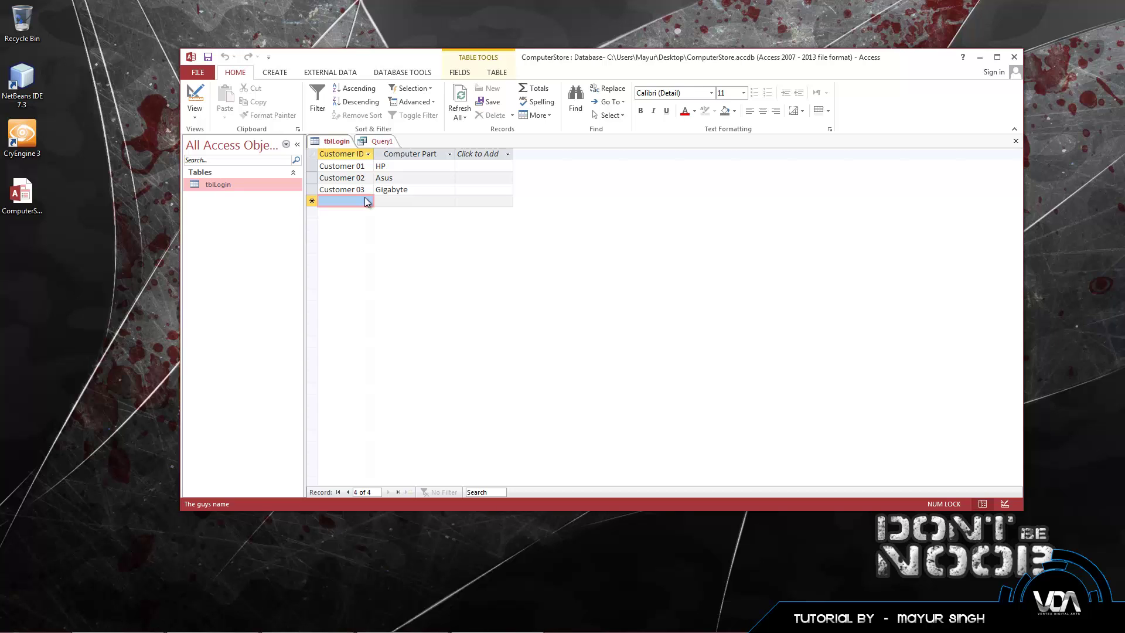
click(374, 145)
click(336, 142)
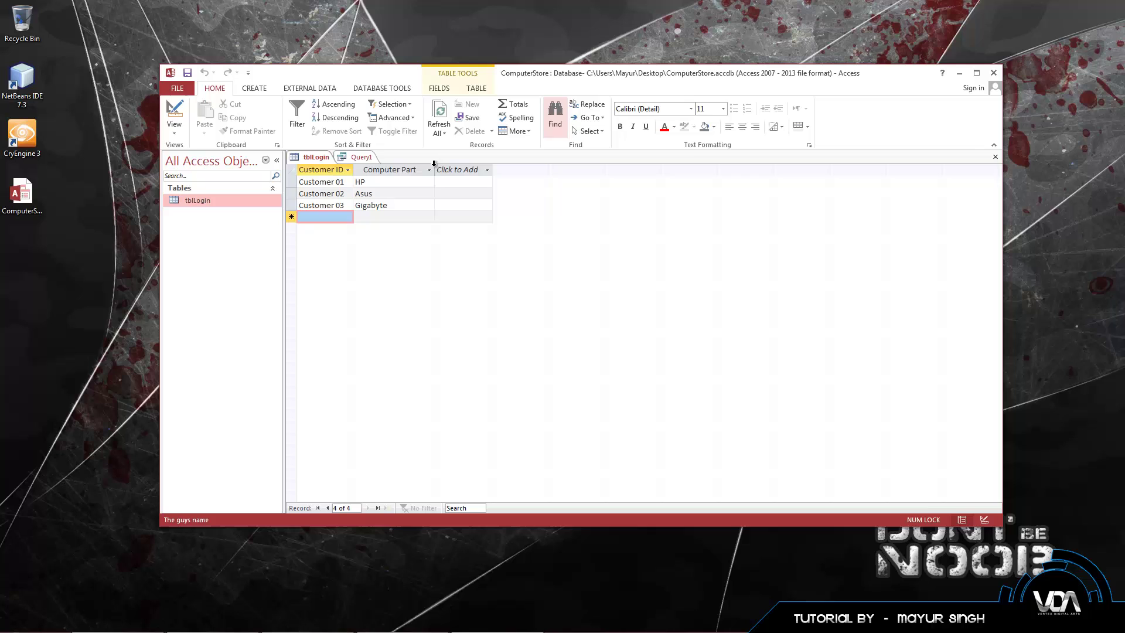
click(362, 157)
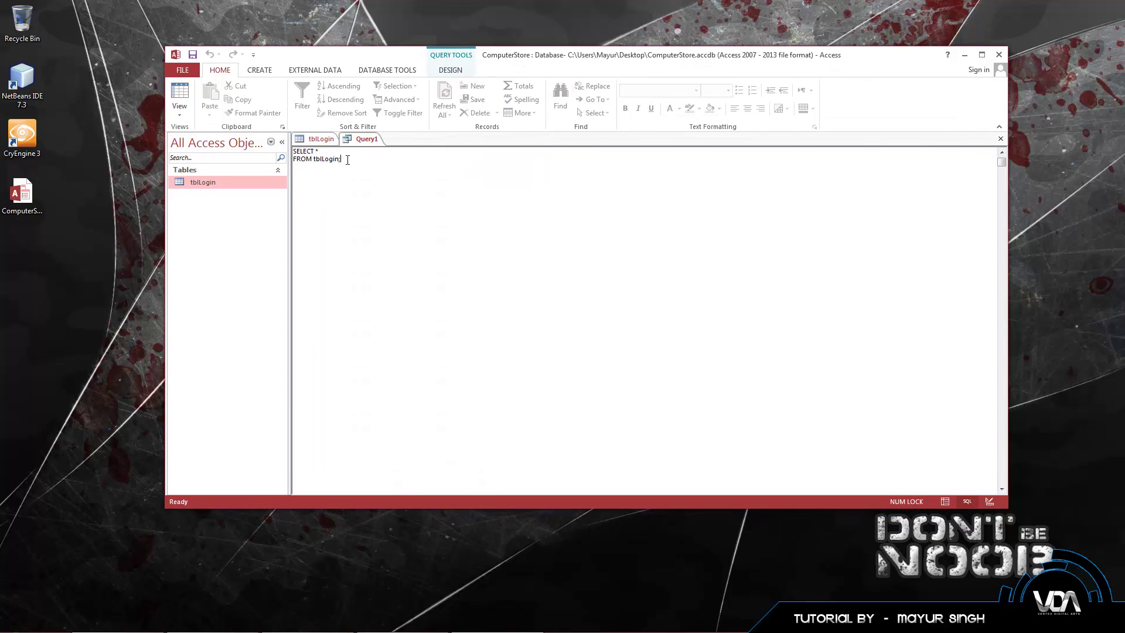
drag(359, 162, 293, 150)
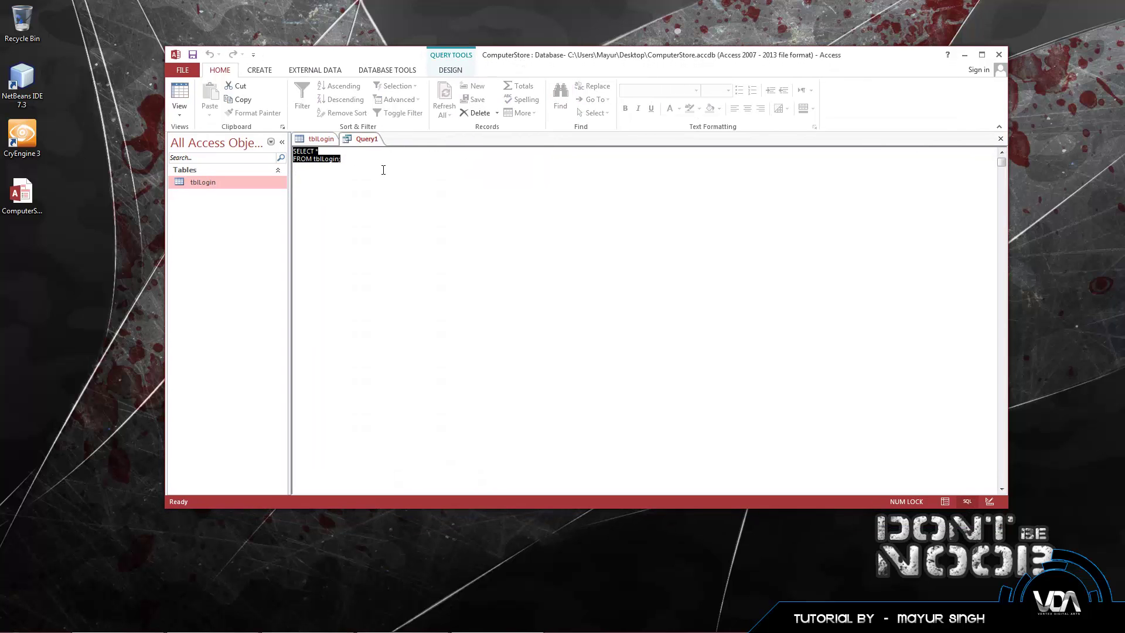
Step: Replace the SELECT text with INSERT INTO tblLogin VALUES
key(Delete)
text(INSERT)
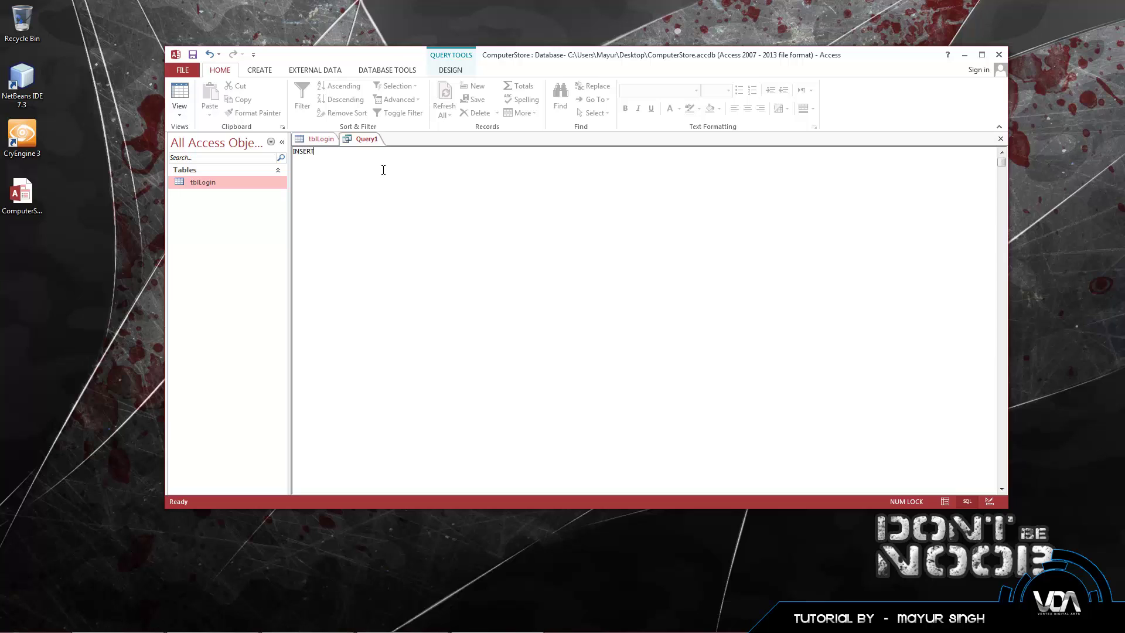
text( INTO tblLogin VALUES)
double_click(301, 151)
click(369, 153)
Step: Compare the query against tblLogin's columns and records, ending on the new row's Customer ID cell
click(321, 138)
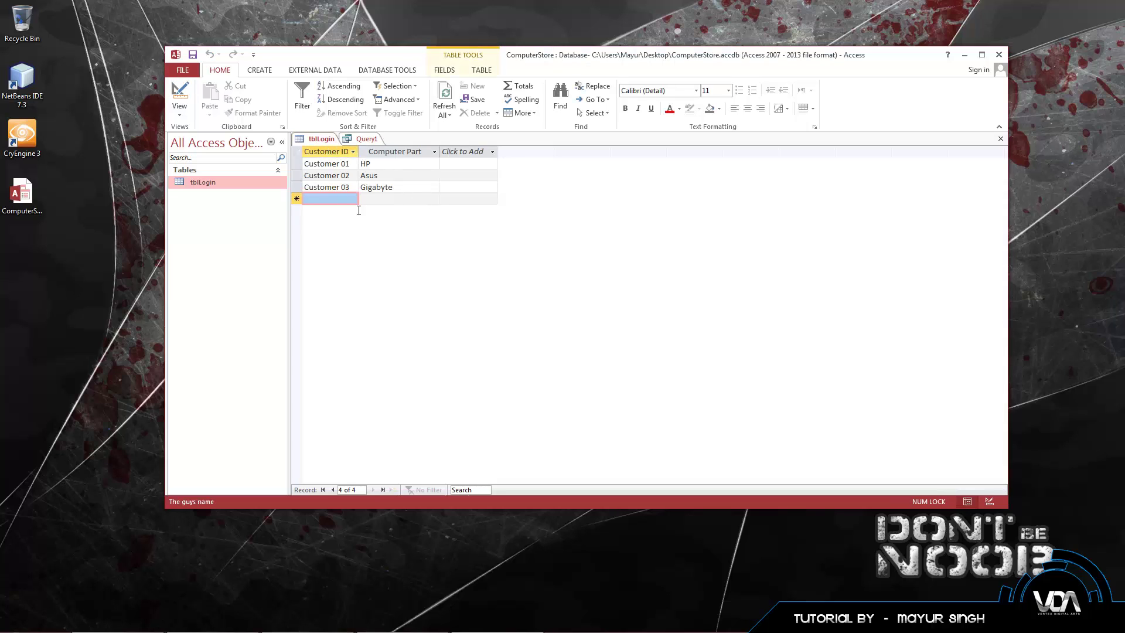
click(359, 140)
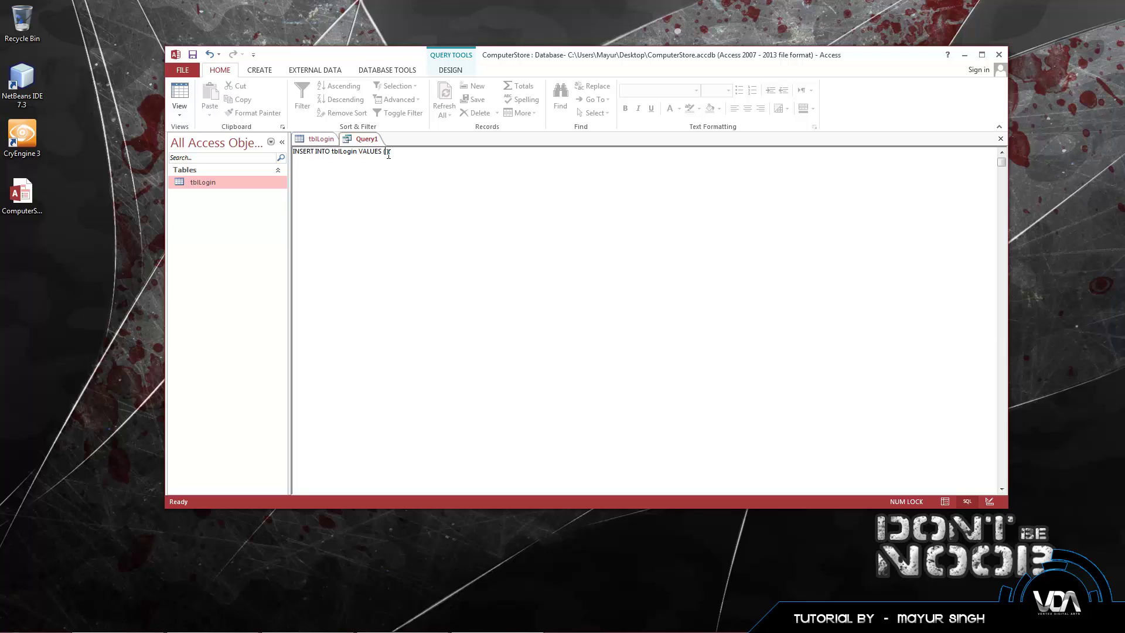
click(317, 139)
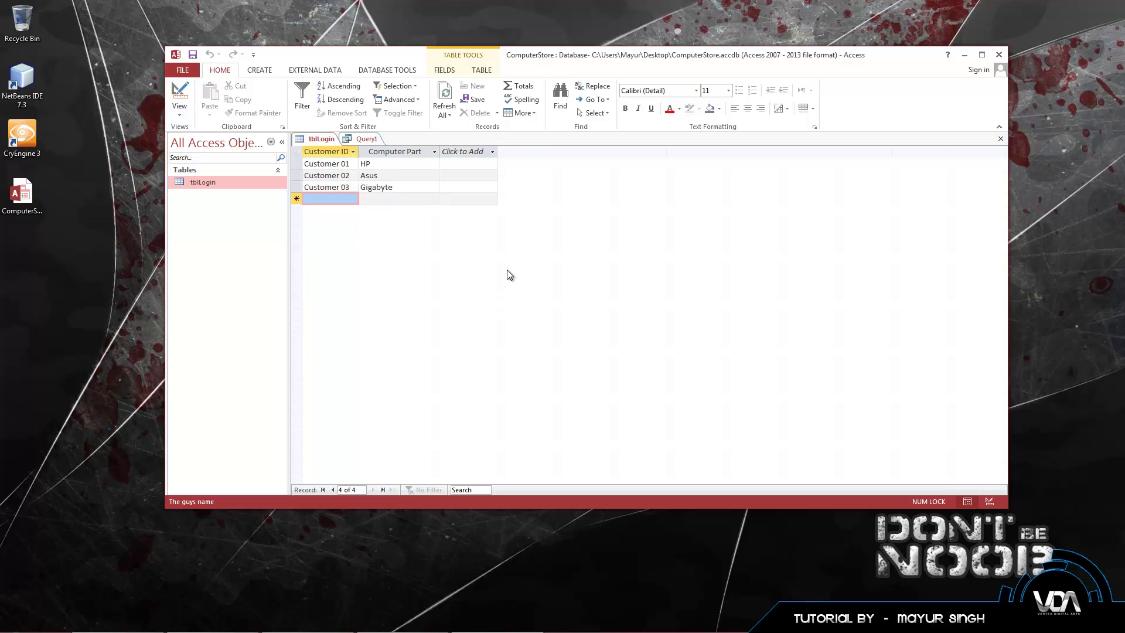
click(360, 140)
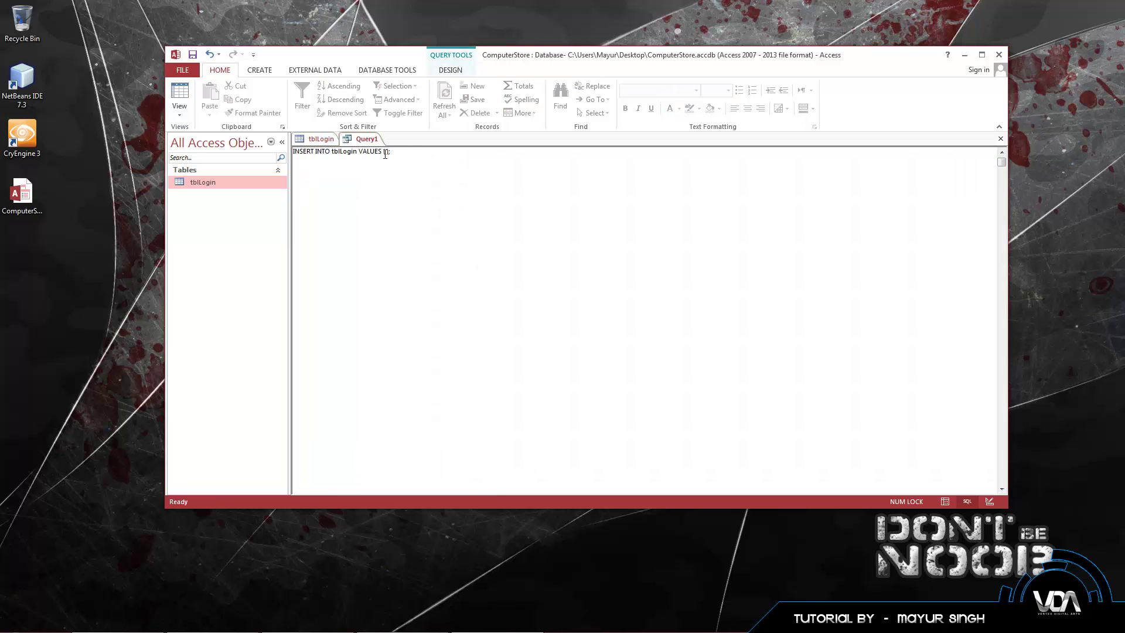
click(321, 143)
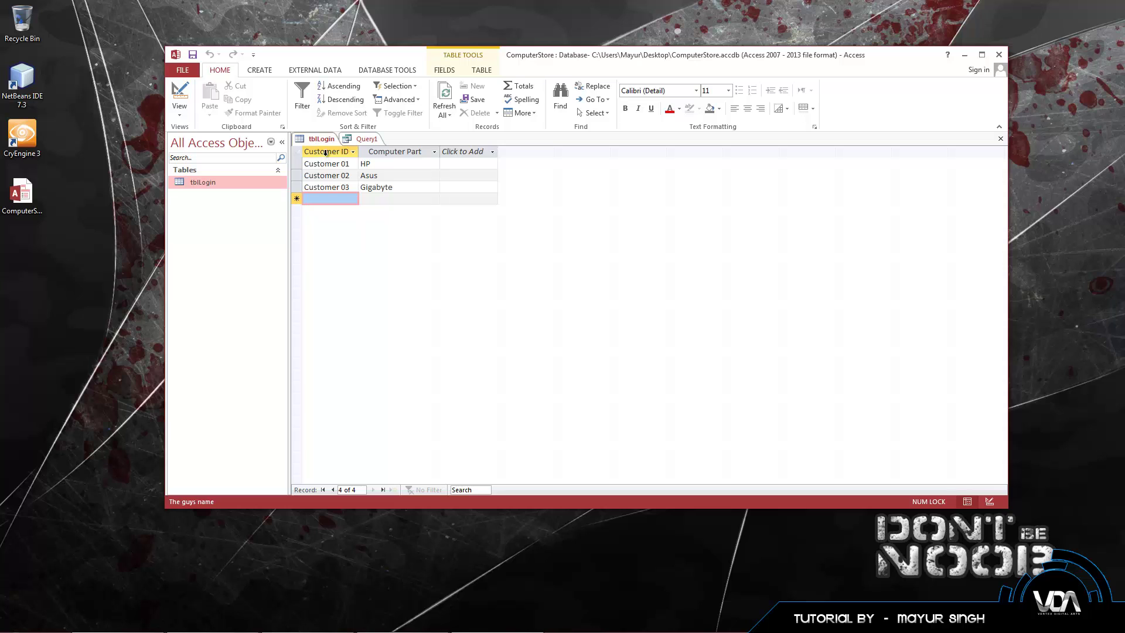
click(360, 140)
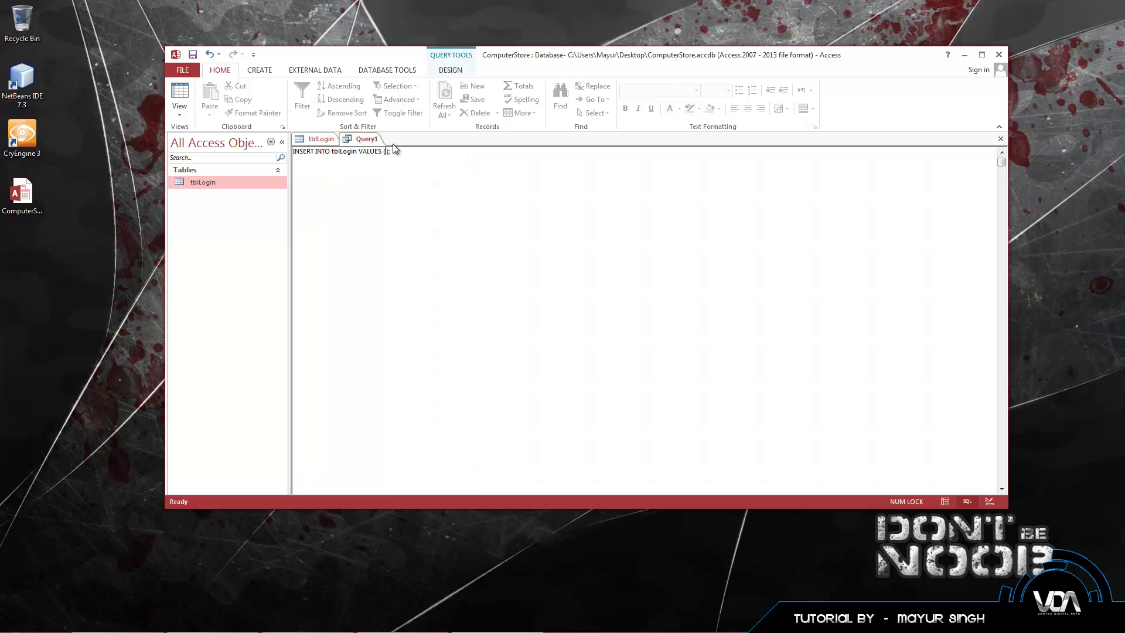
click(323, 143)
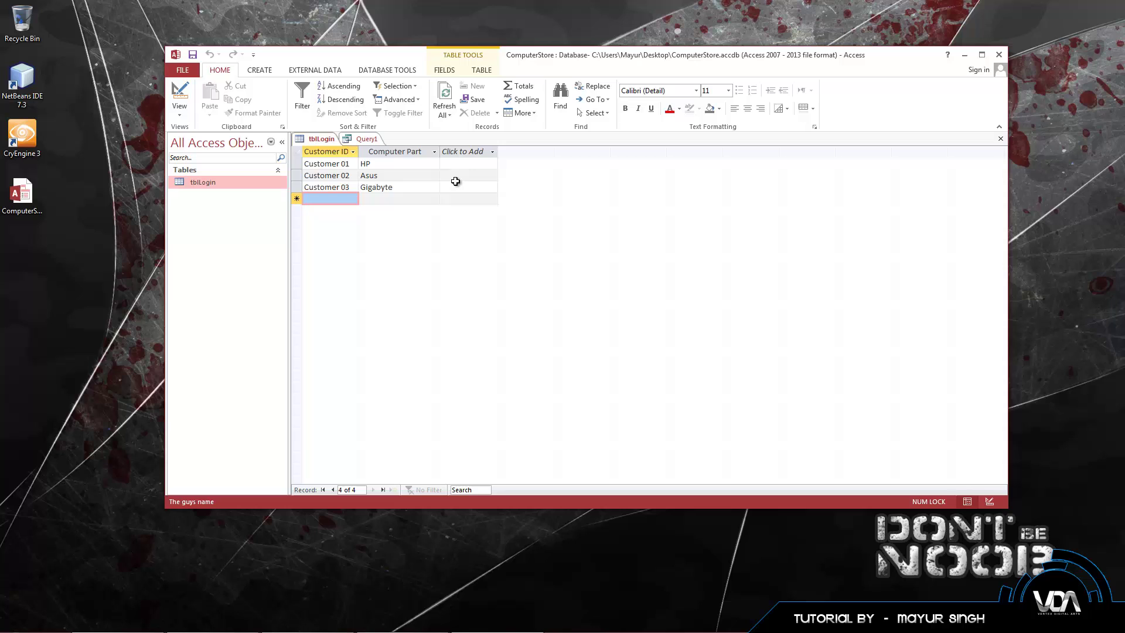
click(368, 141)
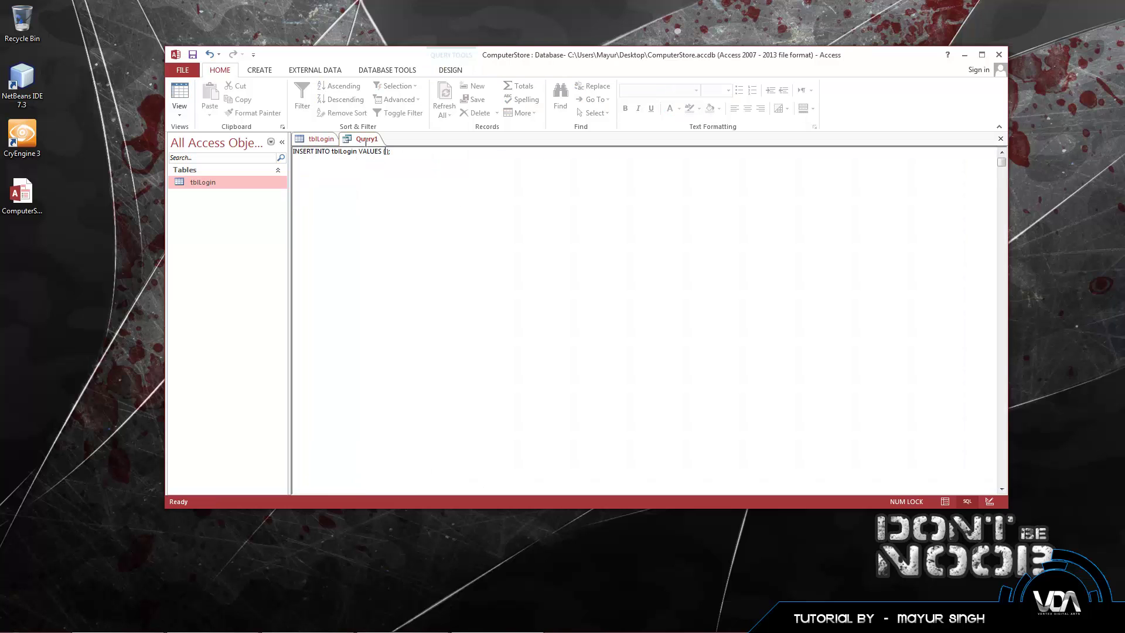
click(329, 142)
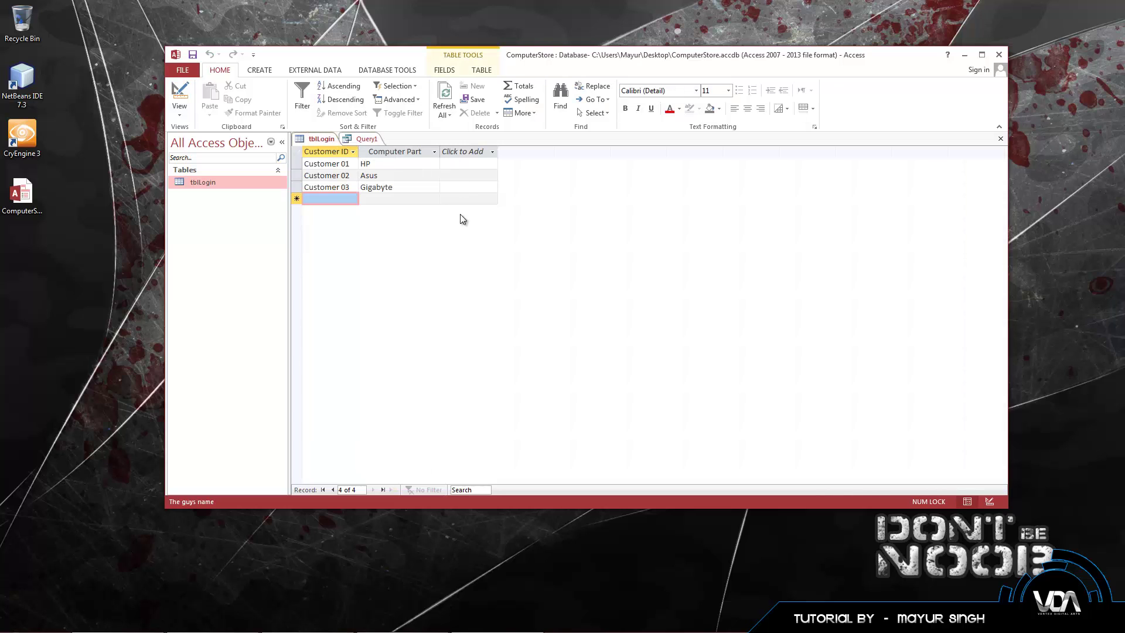
click(346, 199)
Step: Enter 'Customer 04' as the first value inside the VALUES parentheses
click(363, 140)
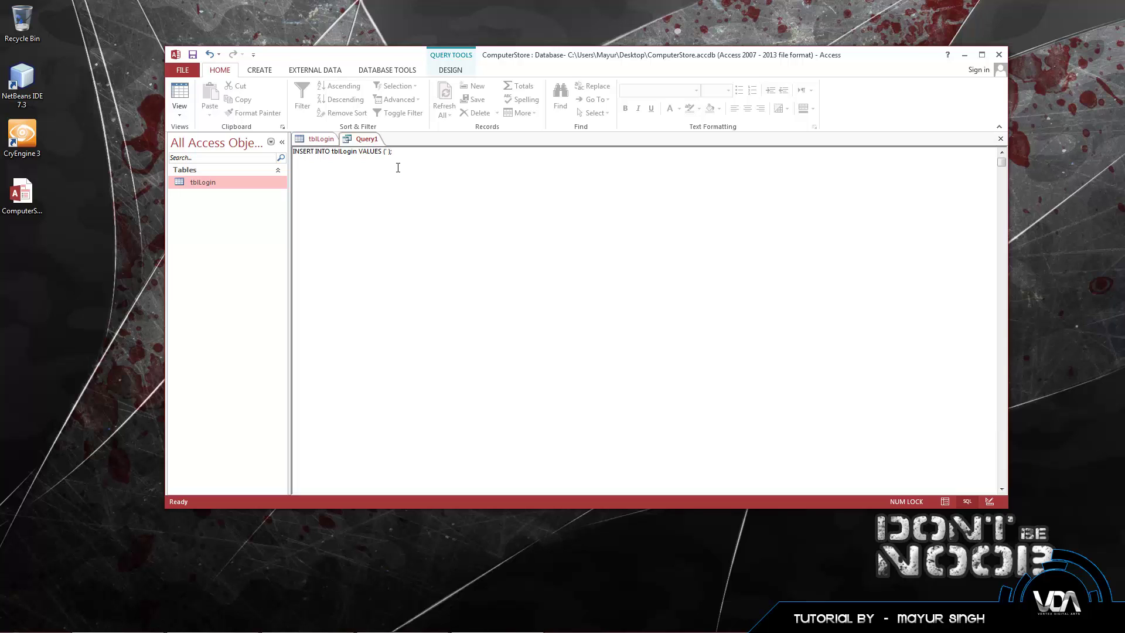
key(BackSpace)
key(BackSpace)
text(Customer 04)
key(Right)
text(,)
Step: Check tblLogin's column order, then add Sabertooth as the second value and close the statement
click(306, 140)
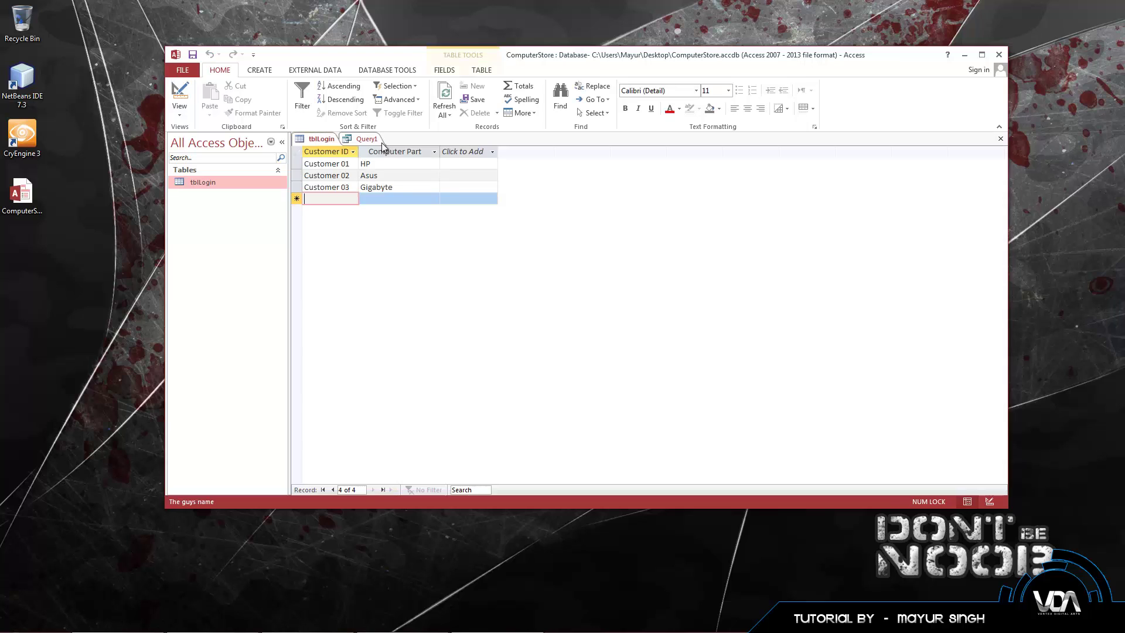
click(370, 141)
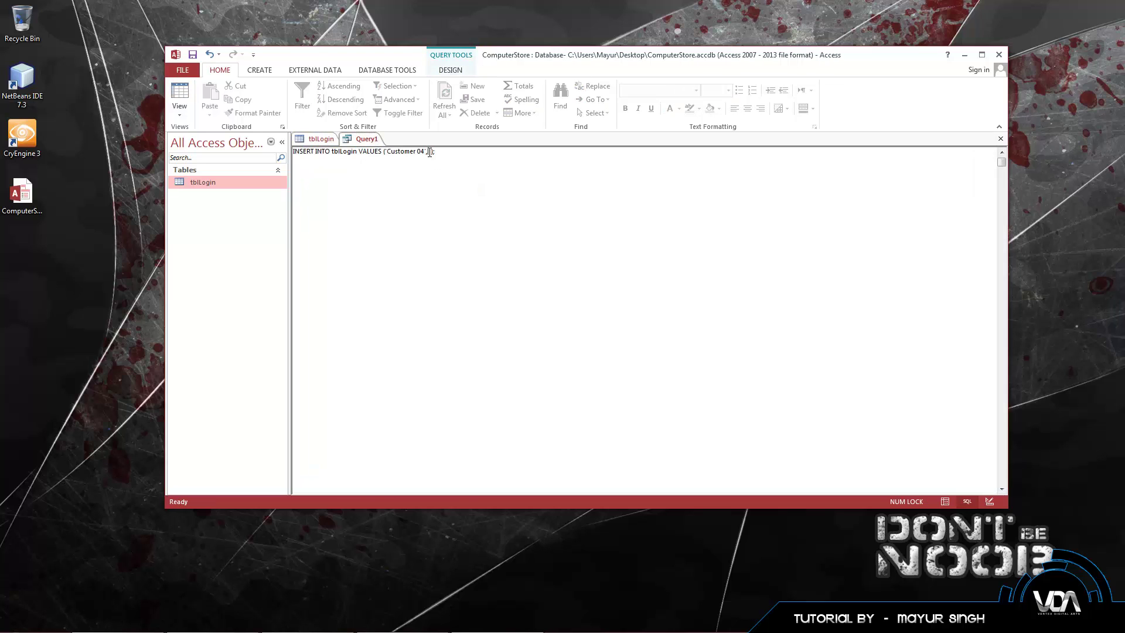
click(308, 140)
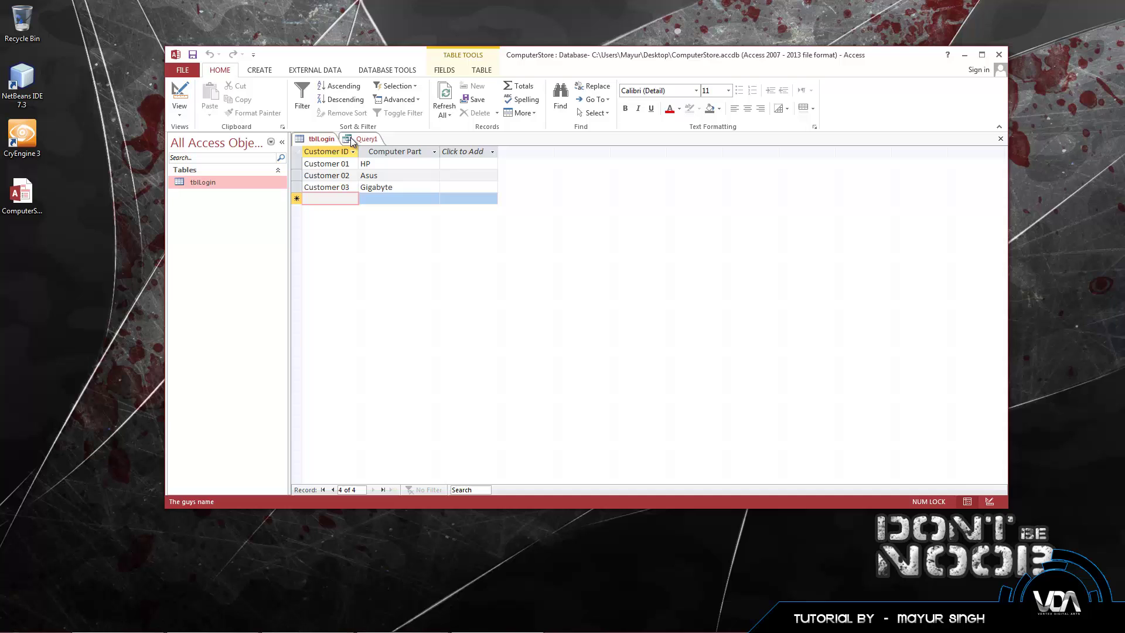
click(353, 141)
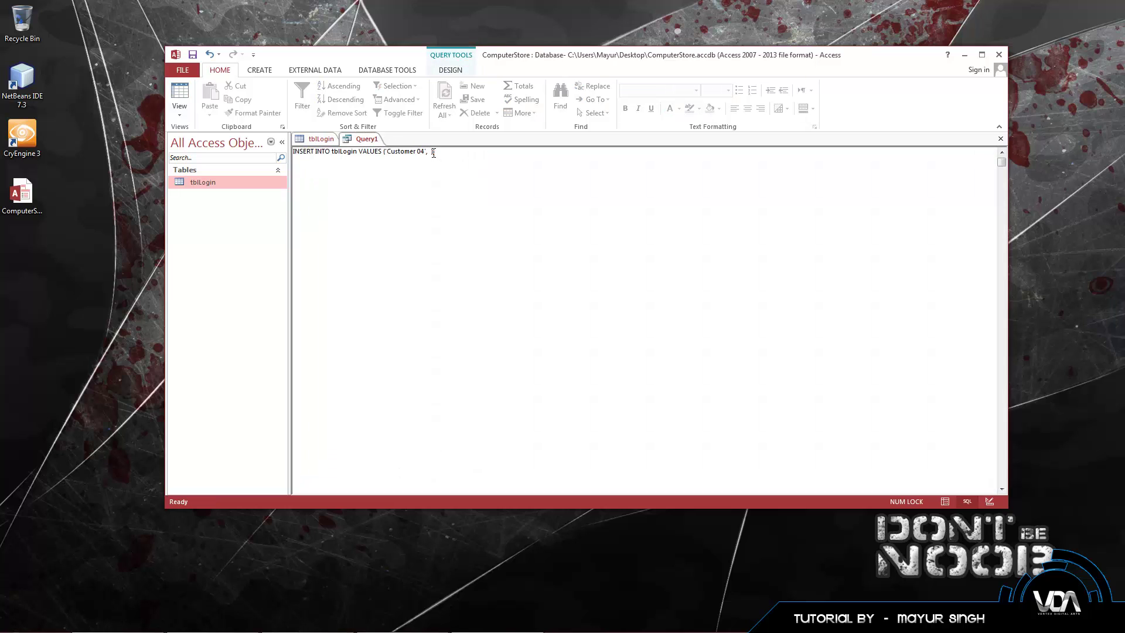
text('Sabertooth');)
Step: Run the INSERT query and cancel the append after the Sabertooth parameter prompt
click(450, 70)
click(211, 103)
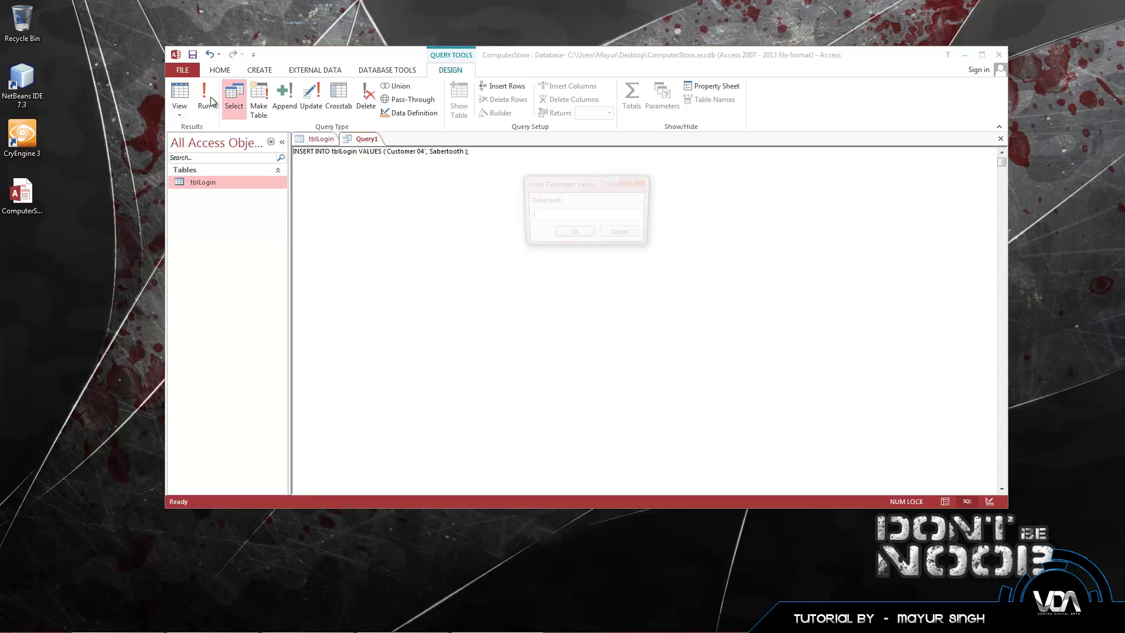
click(646, 177)
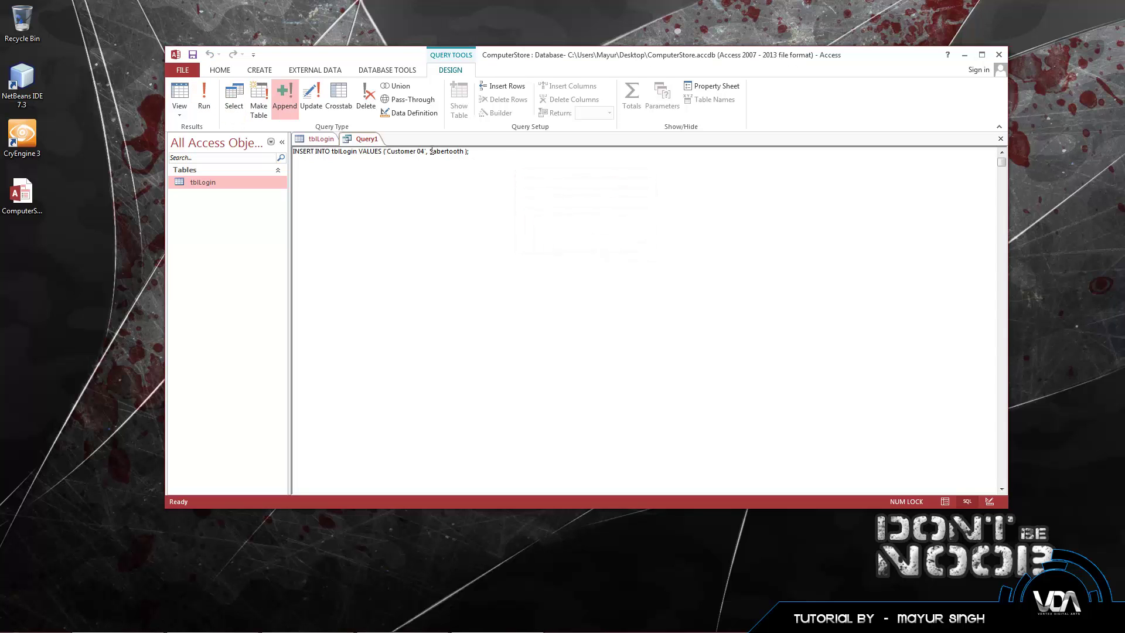
click(204, 98)
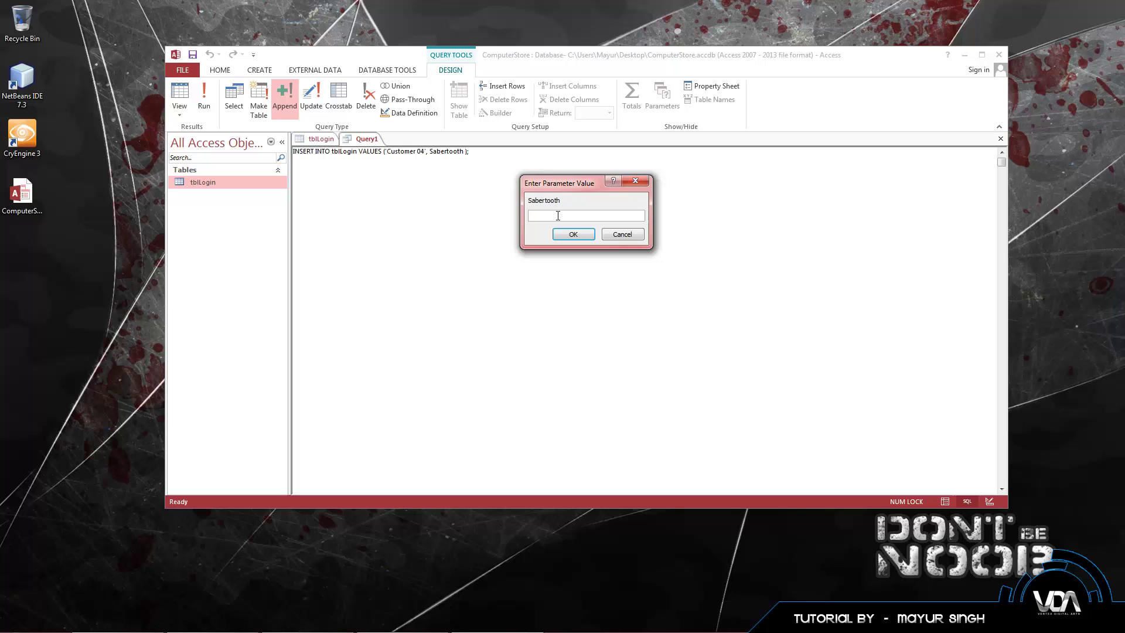
click(580, 237)
click(589, 361)
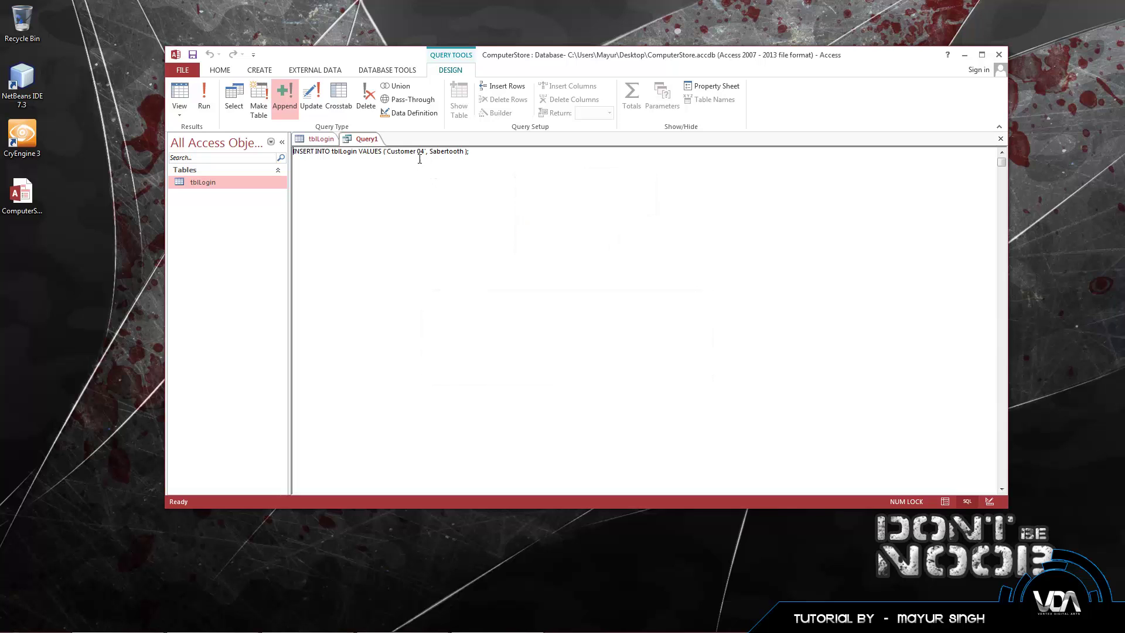
Step: Quote 'Sabertooth' in the SQL, confirm appending the one row, and view tblLogin
click(430, 151)
text(')
click(464, 151)
text(')
key(Delete)
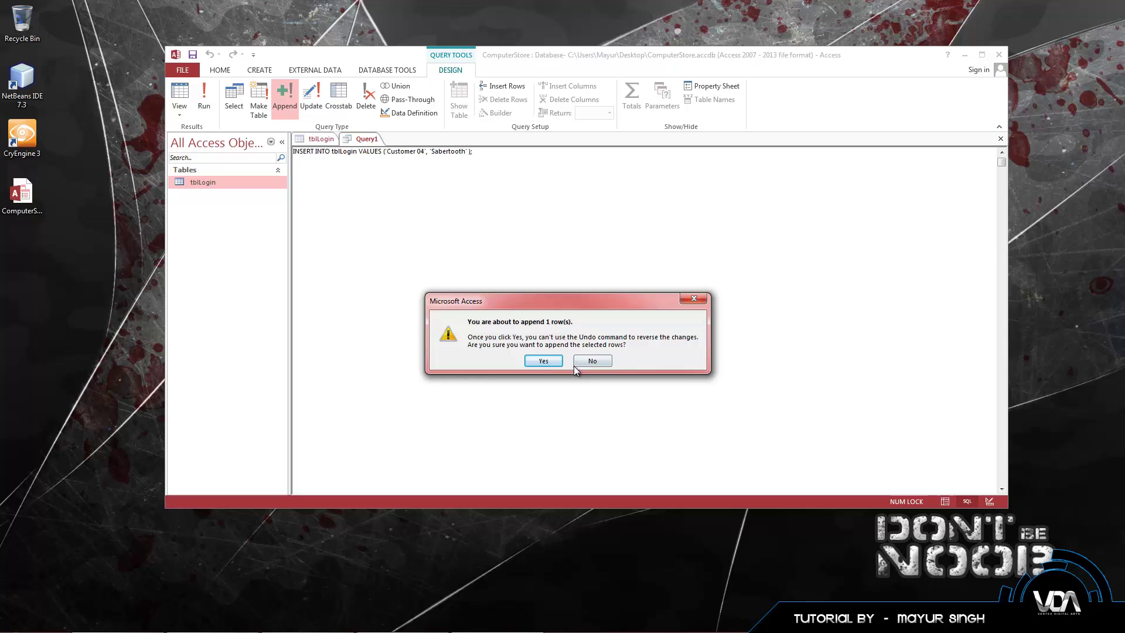
click(544, 361)
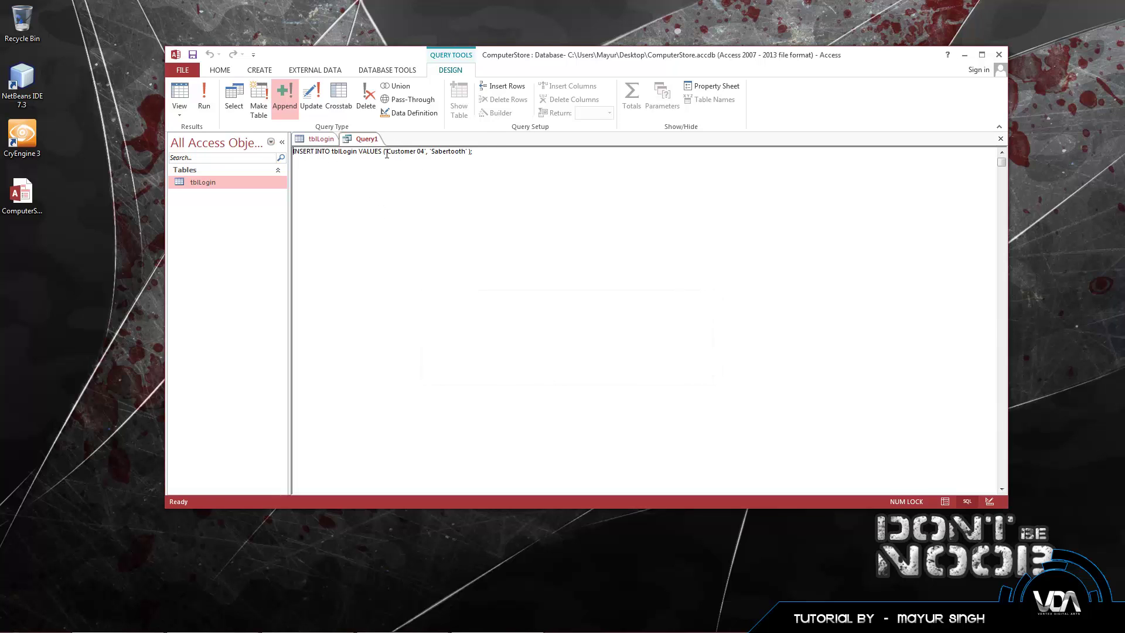
click(322, 139)
Step: Close and reopen tblLogin to confirm the Customer 04 Sabertooth record
right_click(323, 140)
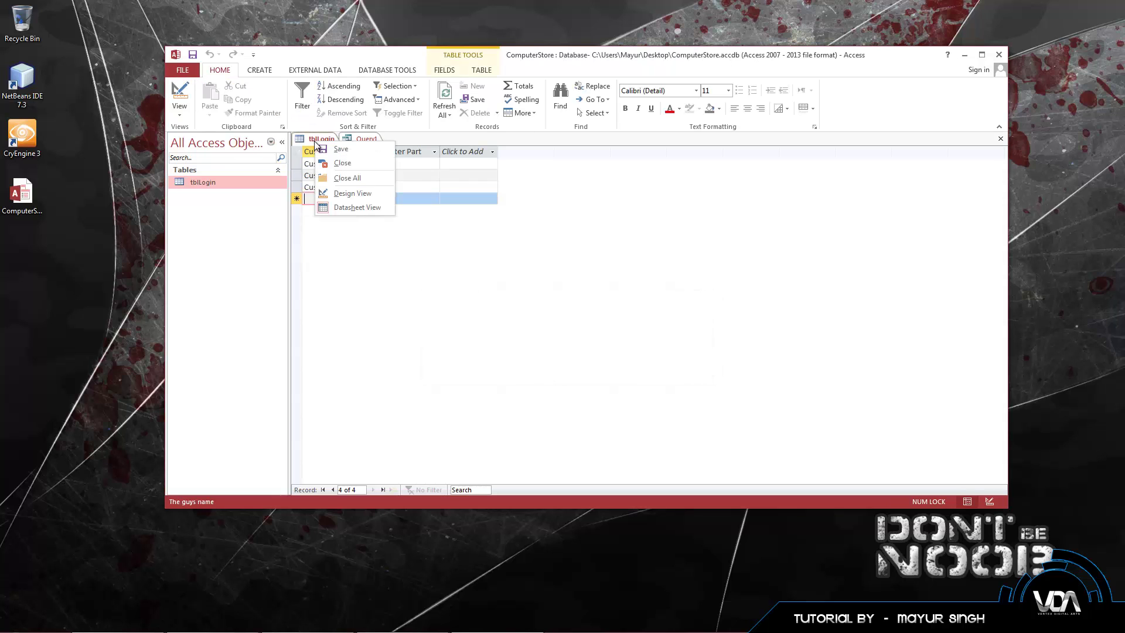
click(337, 156)
double_click(203, 182)
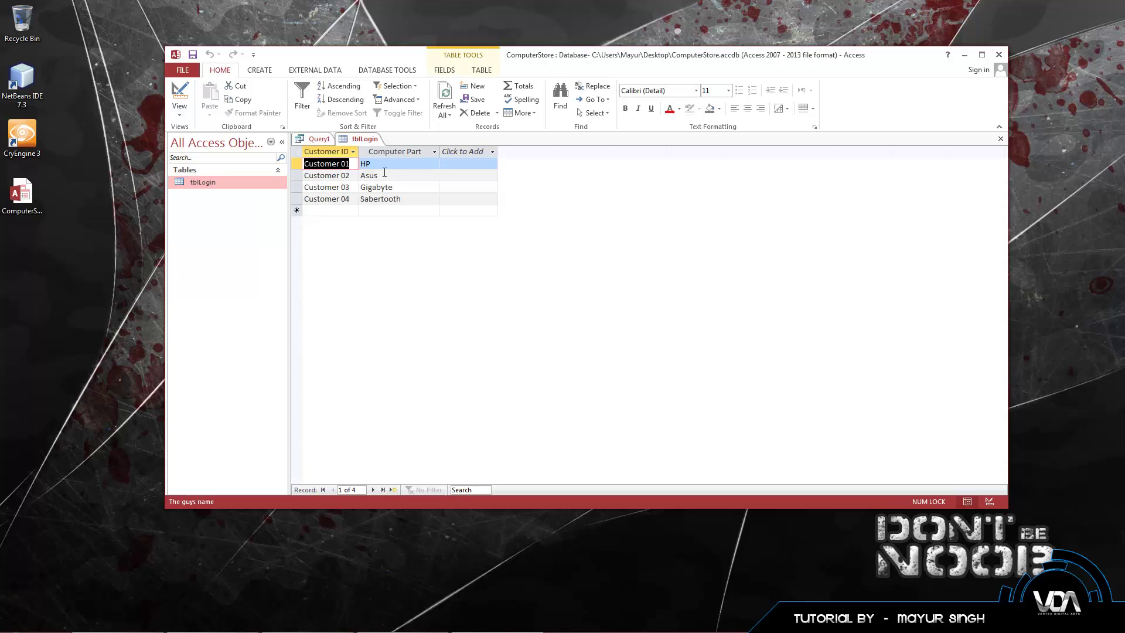
click(357, 200)
click(405, 199)
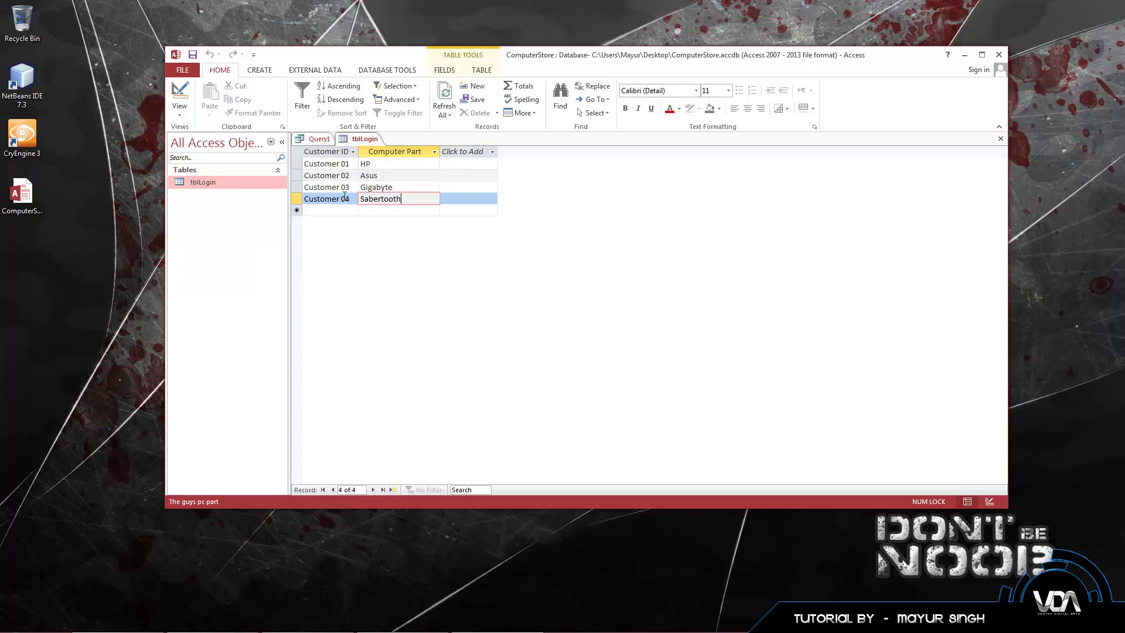
click(350, 200)
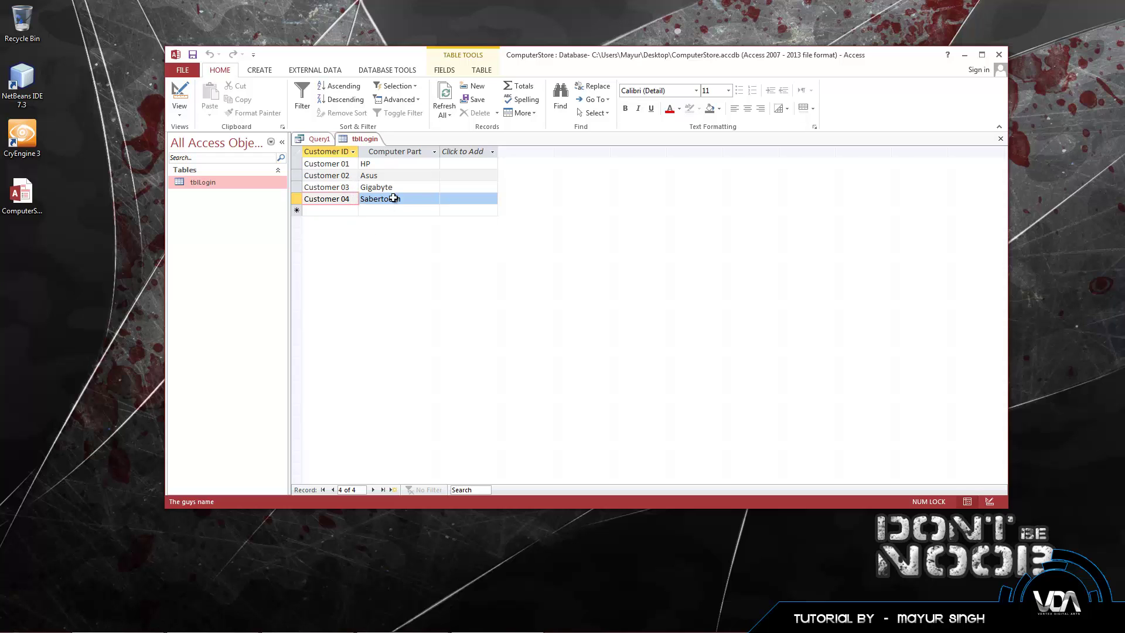
key(Tab)
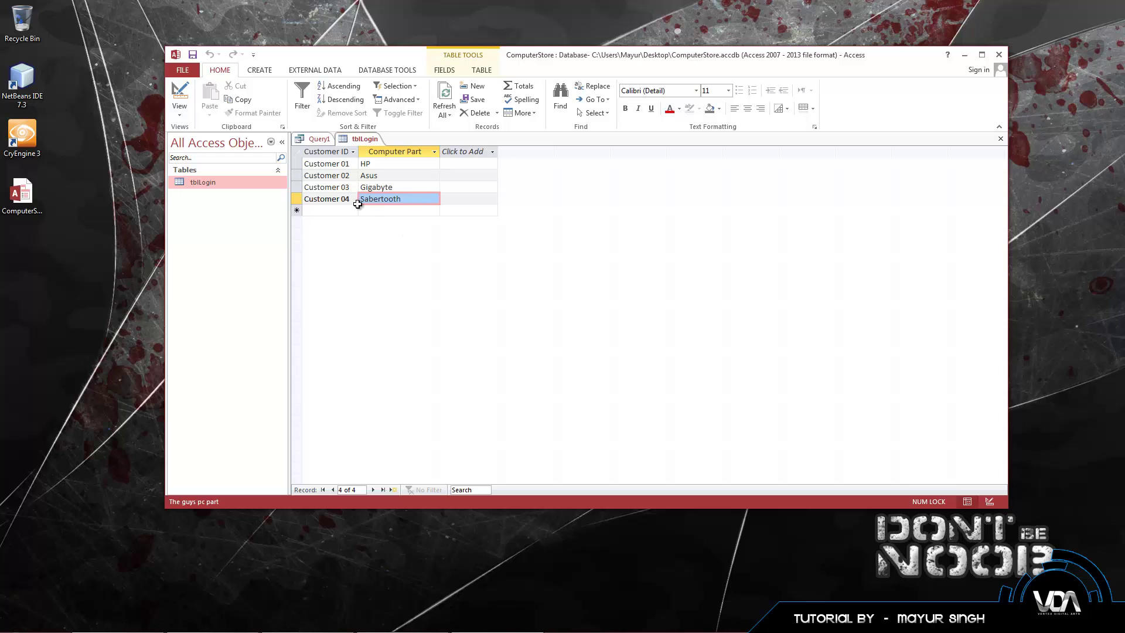
click(319, 139)
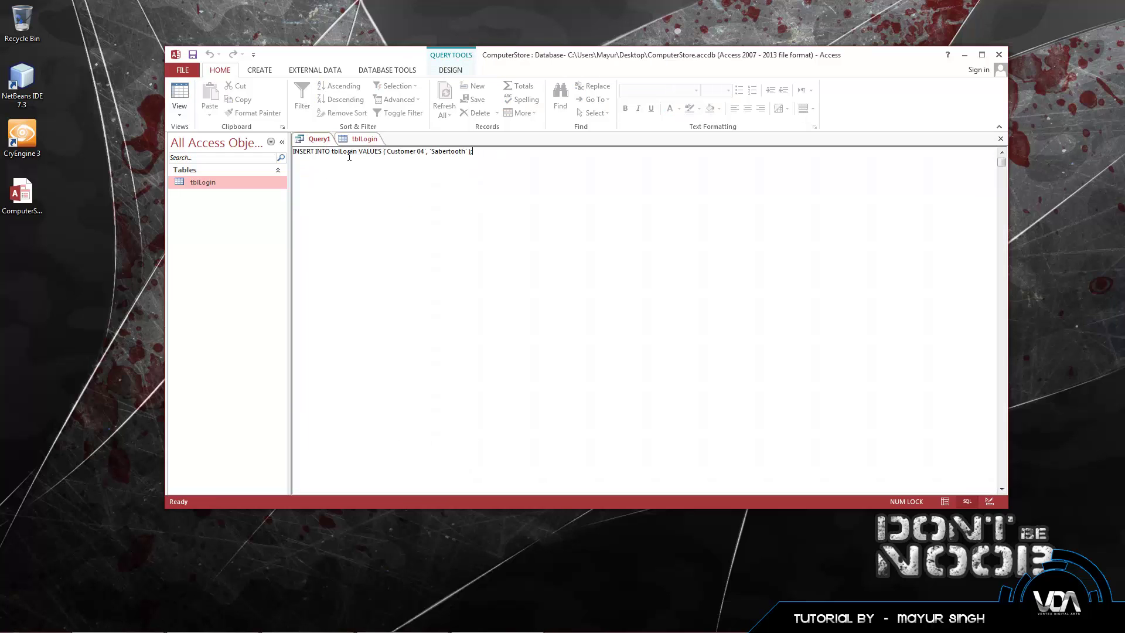
key(ctrl+a)
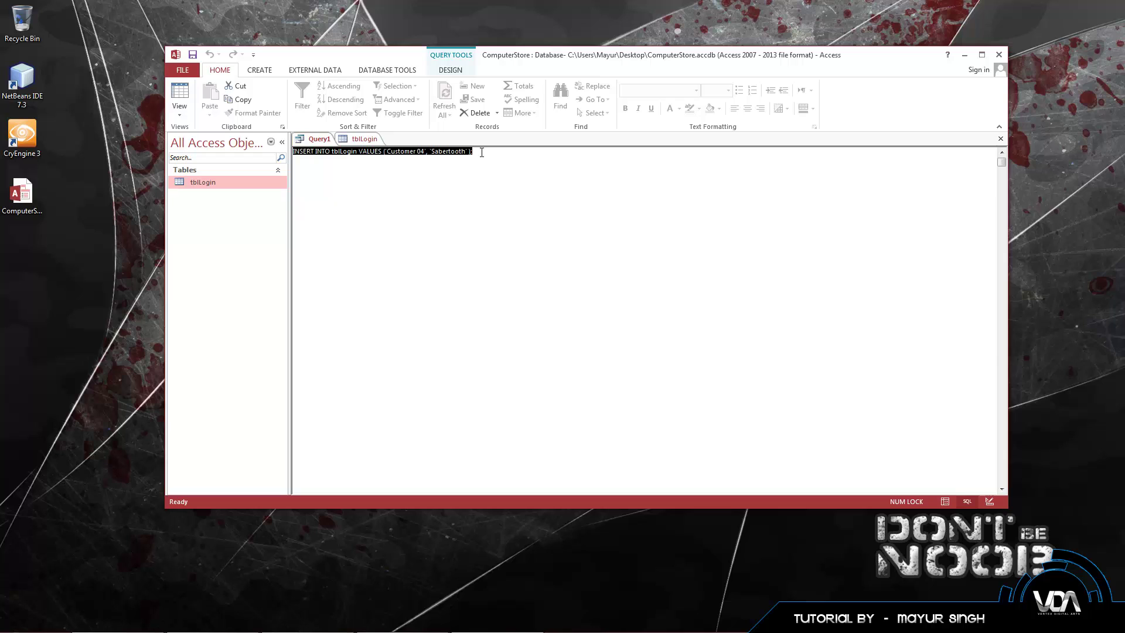
click(484, 223)
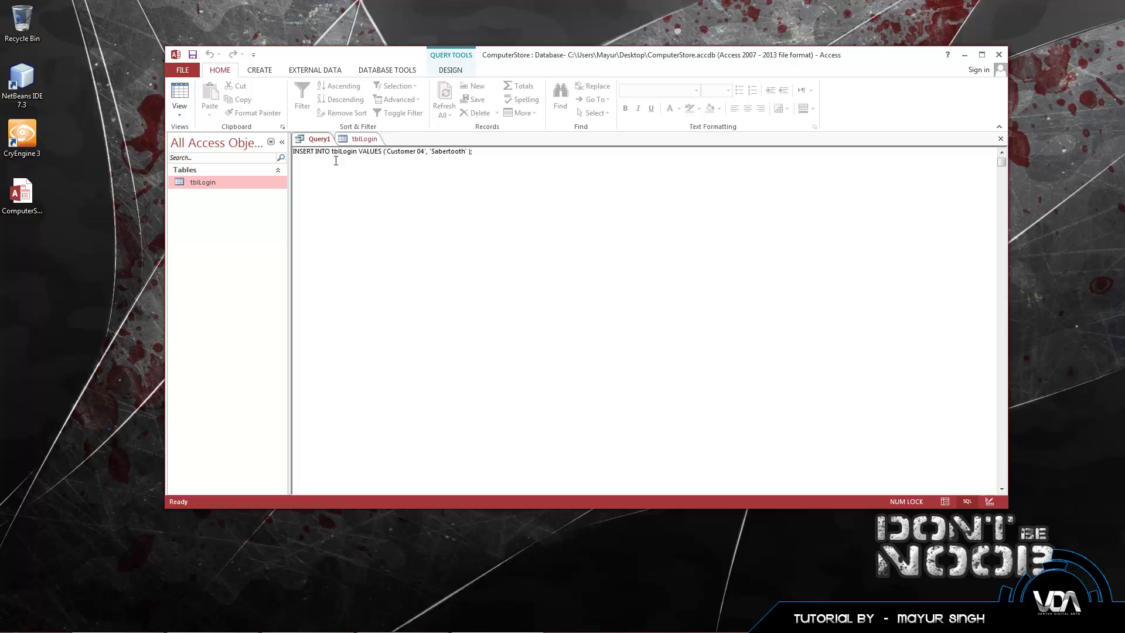
click(352, 139)
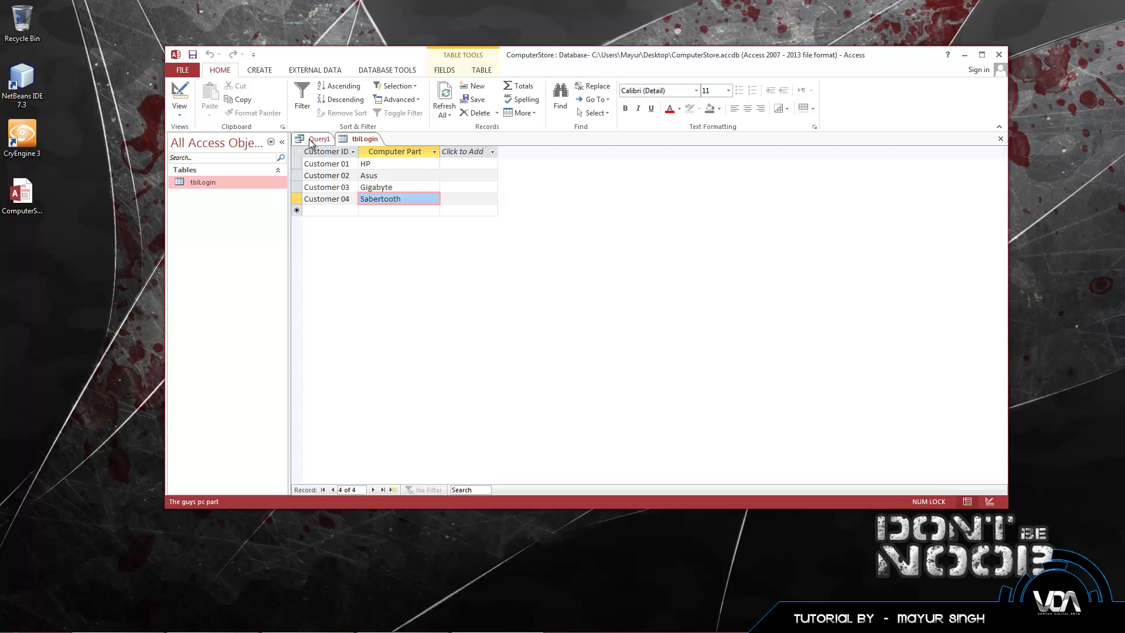
click(315, 140)
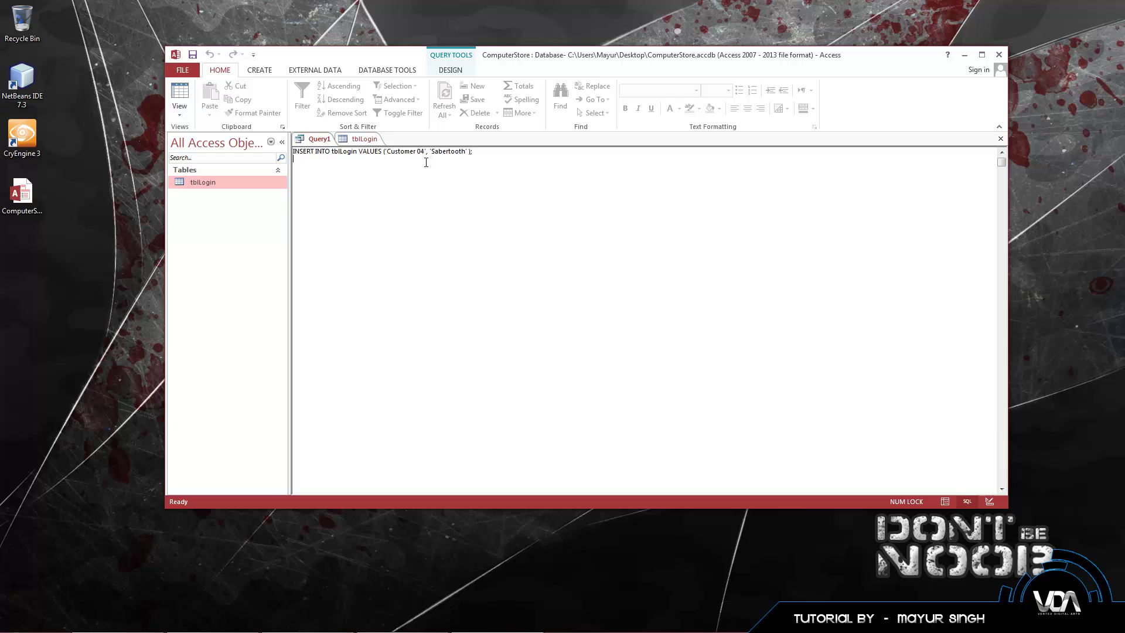
Step: Replace the old INSERT statement with DELETE FROM tblLogin, checking Customer 04's ID in the table
drag(485, 152, 284, 149)
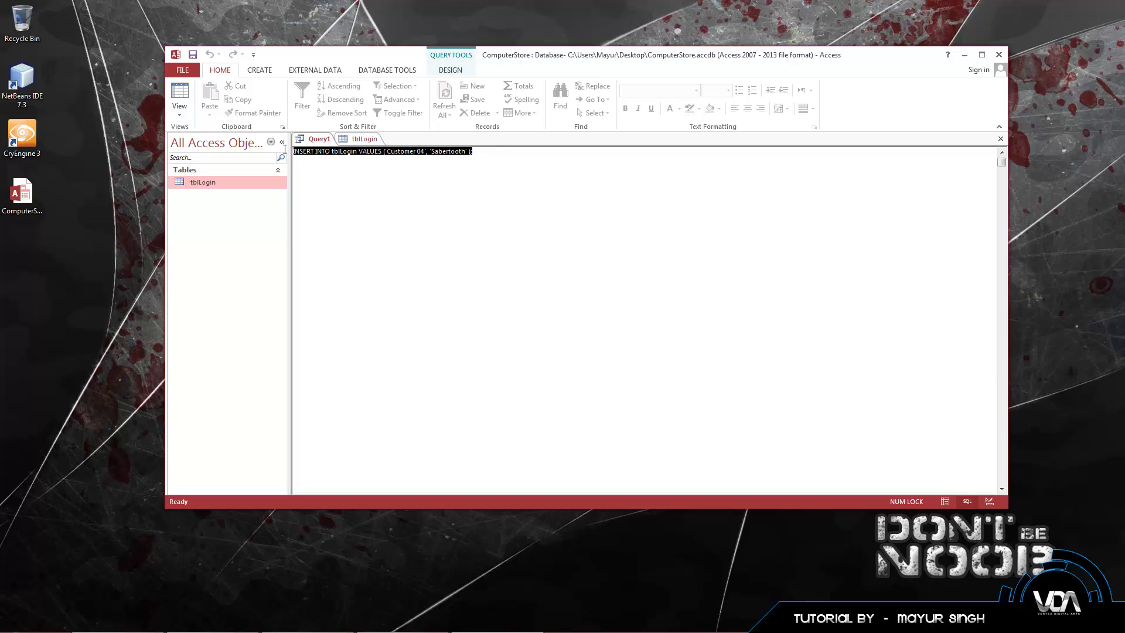
text(DELETE)
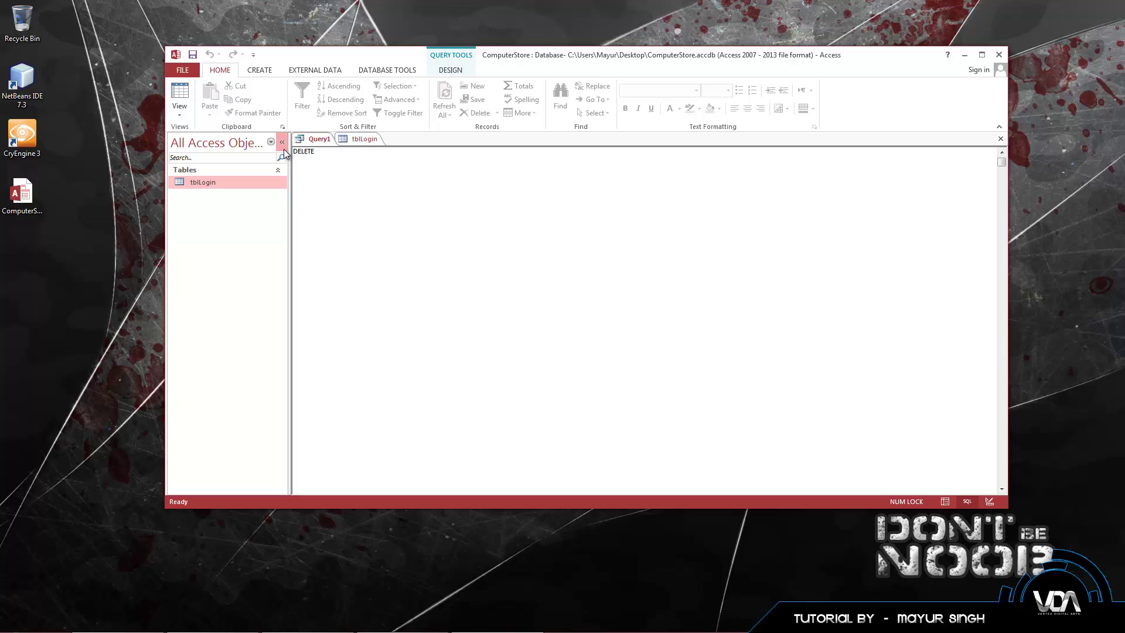
text( FROM tblLogin)
key(Return)
click(358, 139)
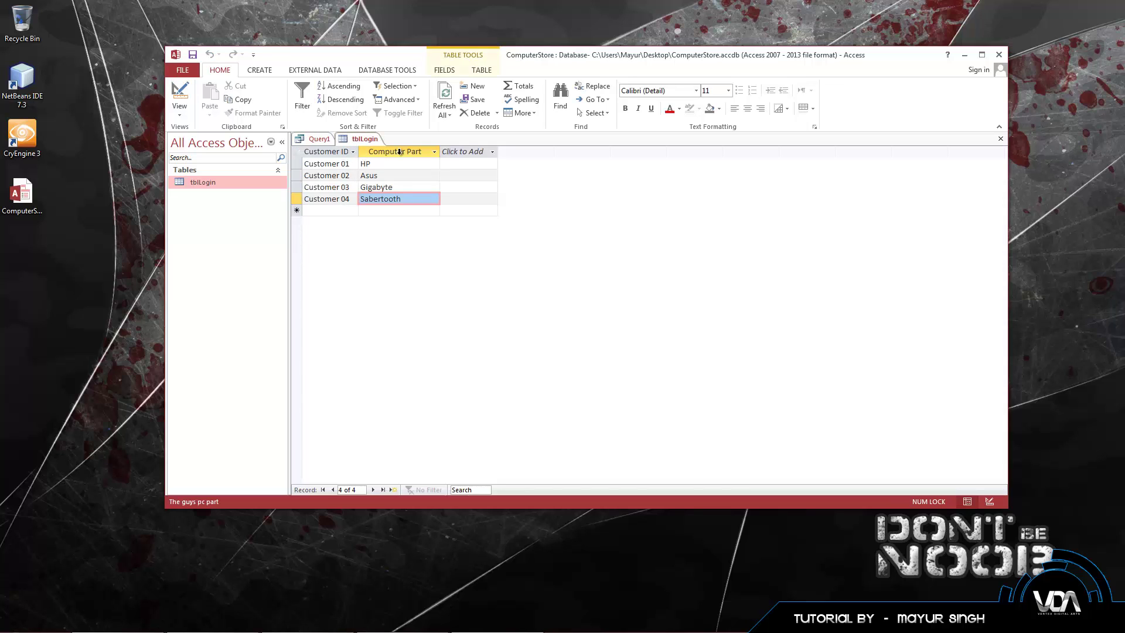
double_click(346, 199)
click(349, 200)
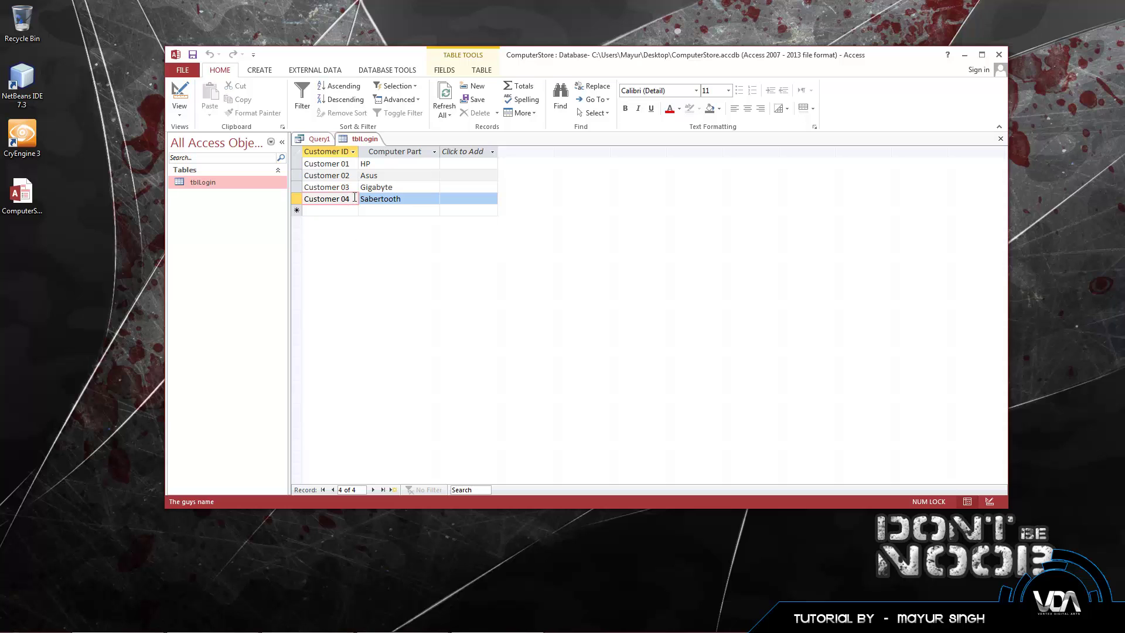
click(326, 139)
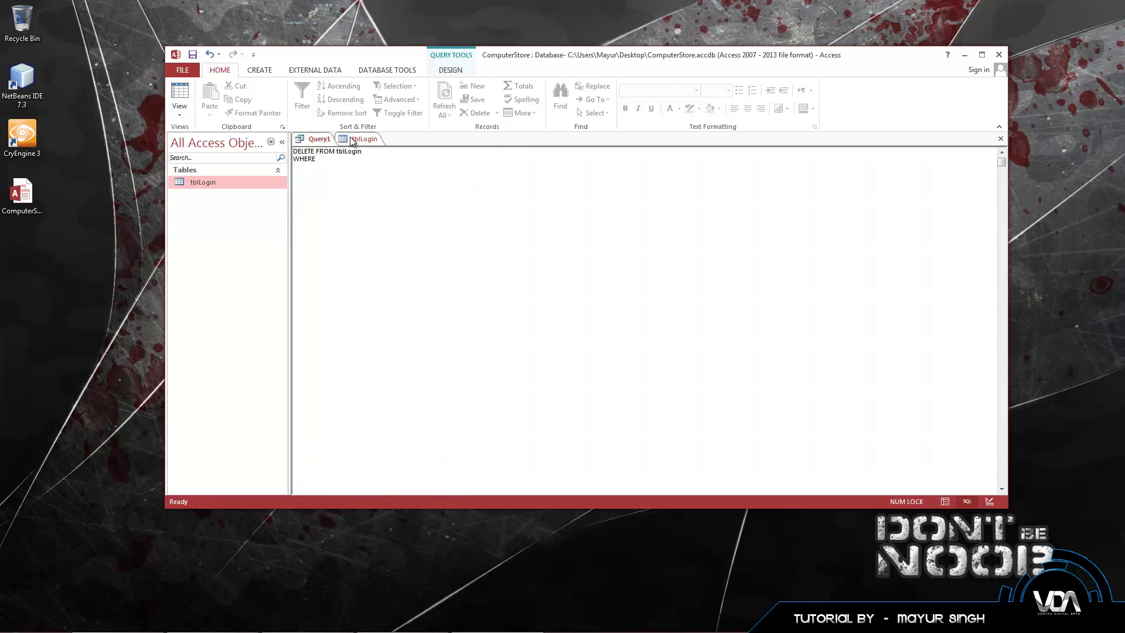
click(364, 138)
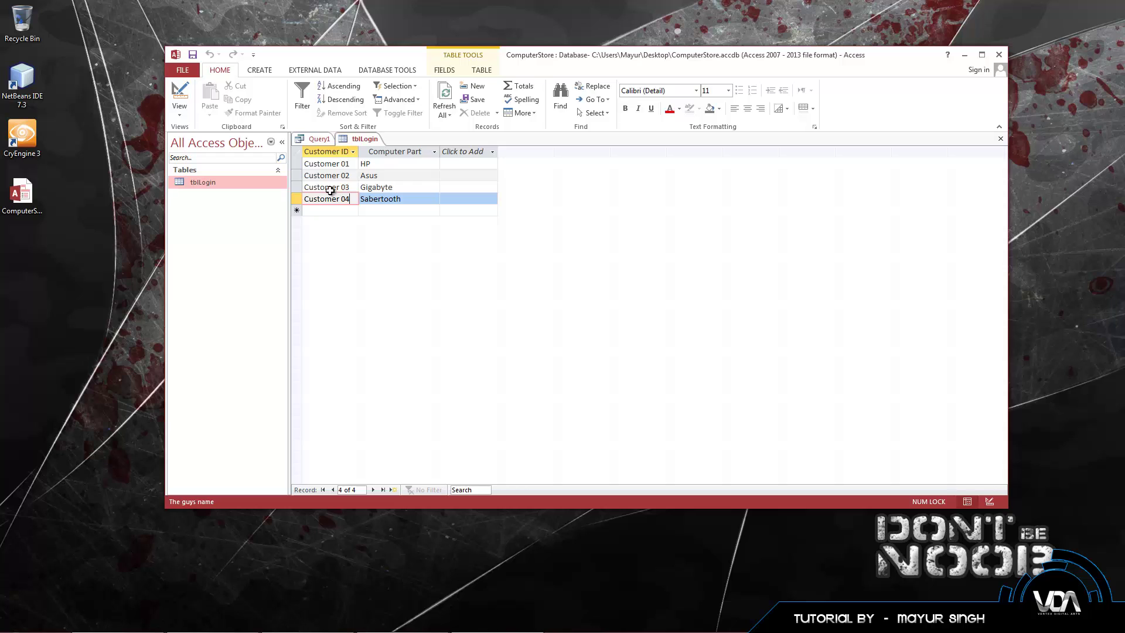
click(315, 138)
Step: Add a WHERE condition matching CustomerID to 'Customer 04' in the DELETE query
text(C)
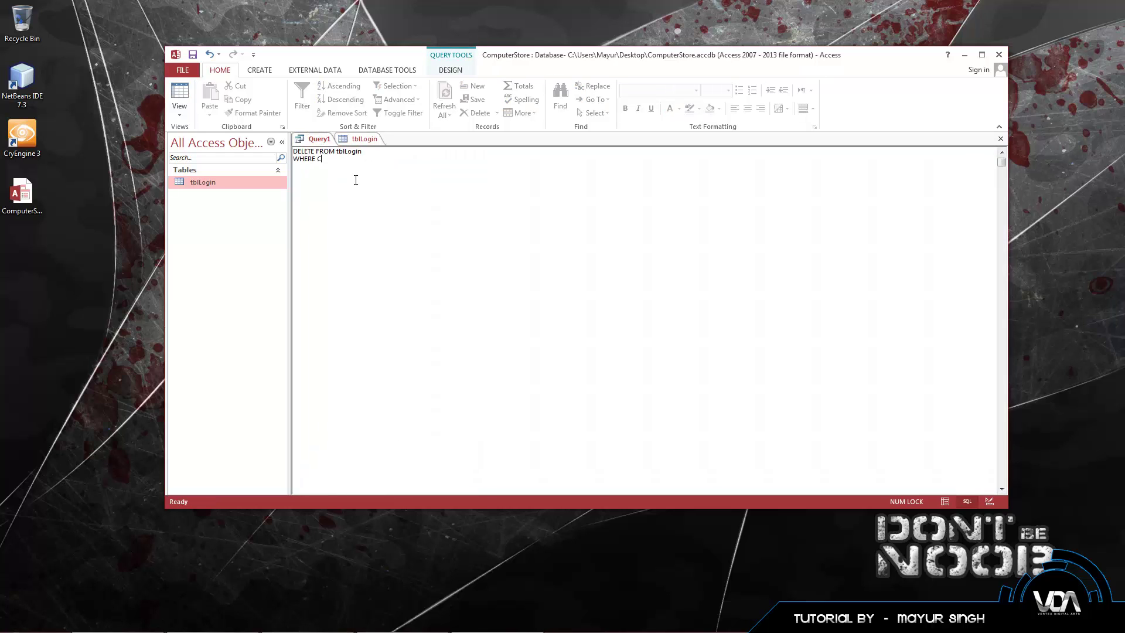
text(ustomerID)
click(357, 139)
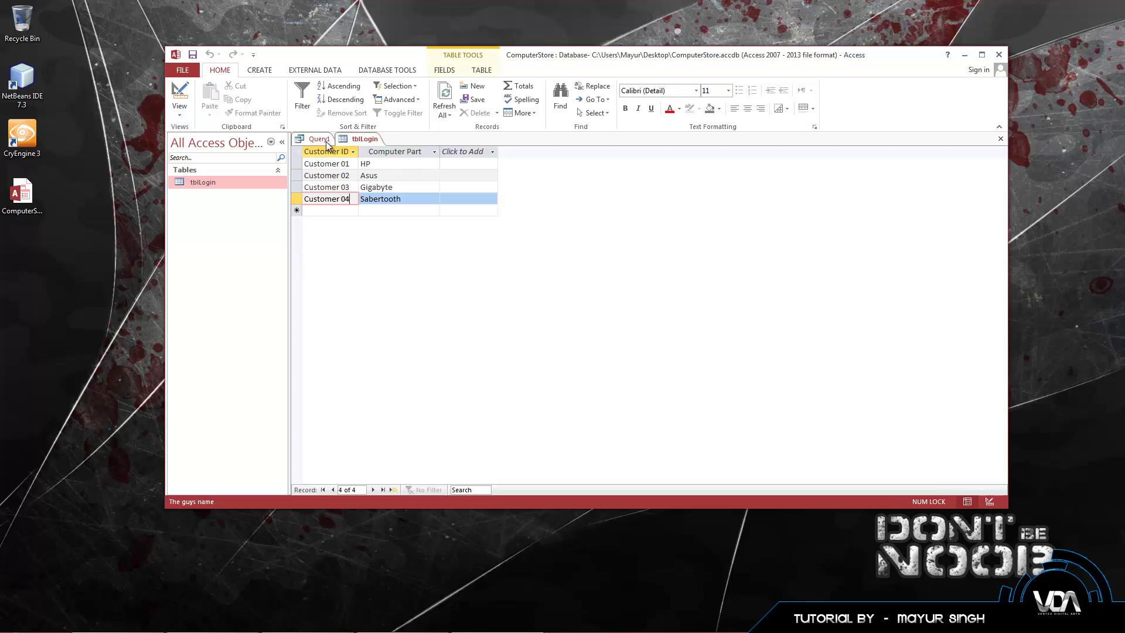
click(316, 139)
click(347, 159)
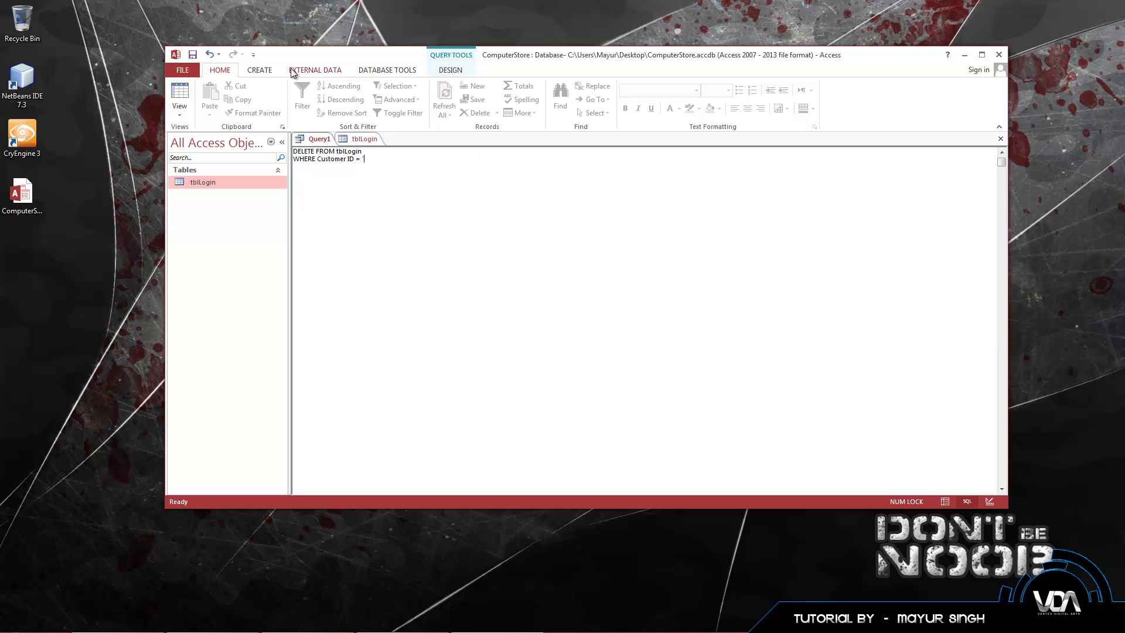
click(458, 71)
click(219, 70)
click(344, 141)
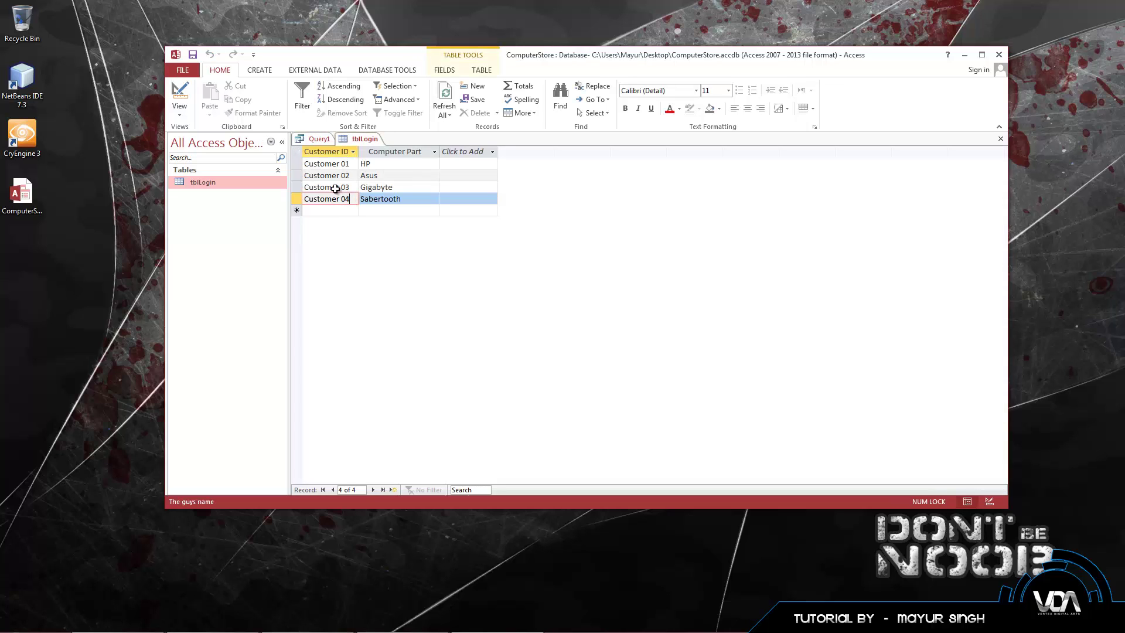
click(318, 140)
text('Cu)
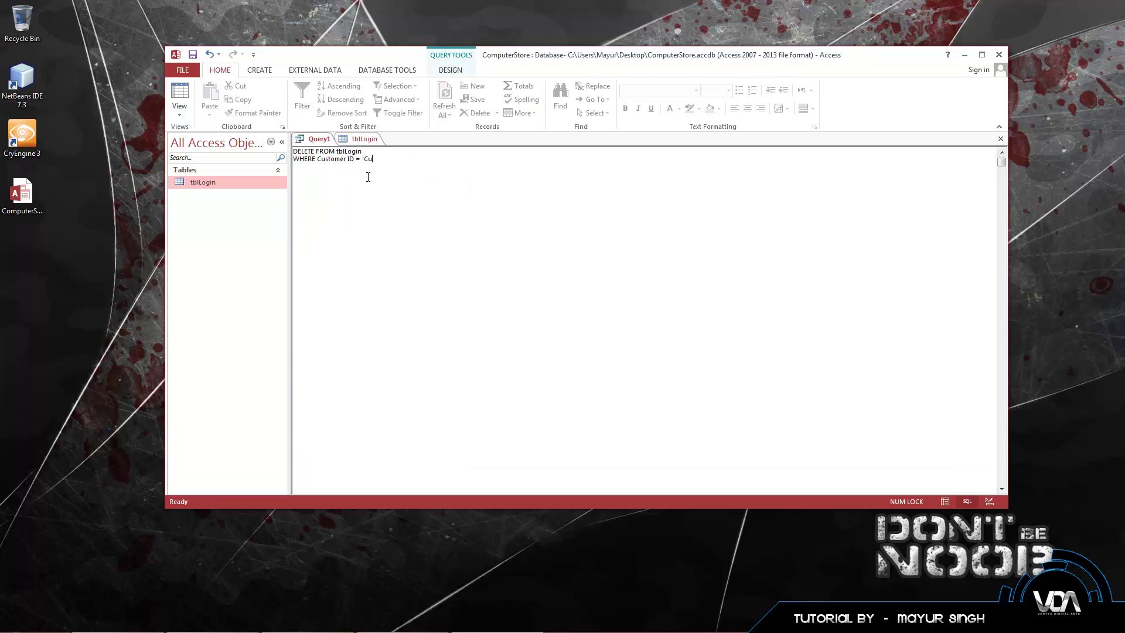
text(stomer 04';)
click(449, 70)
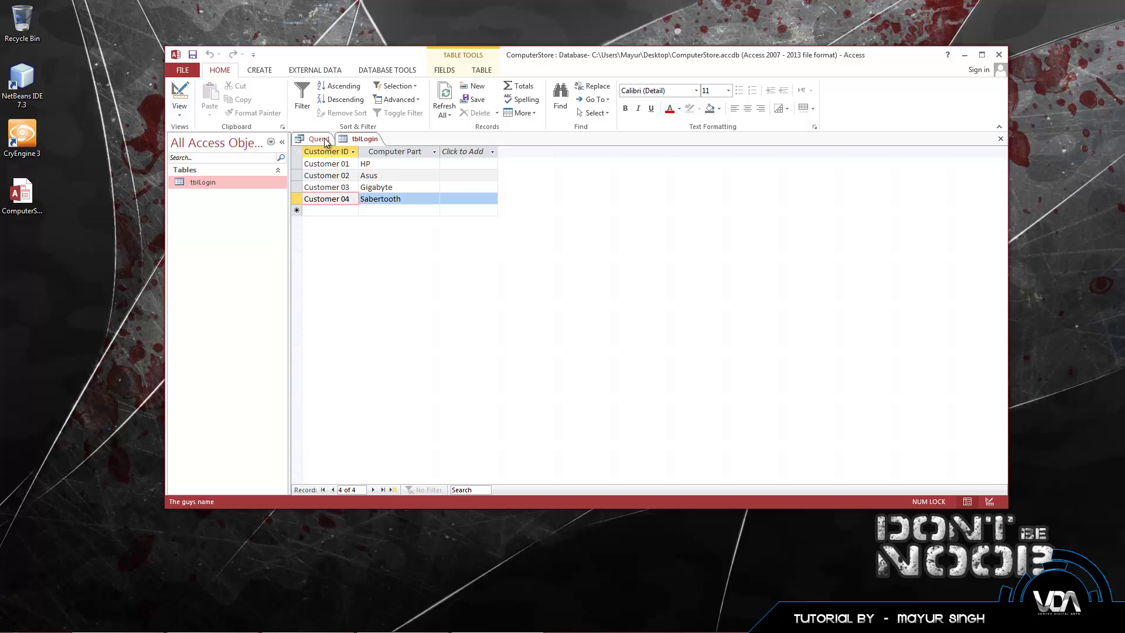
click(319, 139)
Step: Verify the CustomerID field name against tblLogin, then run the DELETE query
double_click(328, 159)
drag(355, 159, 318, 159)
click(360, 139)
click(318, 138)
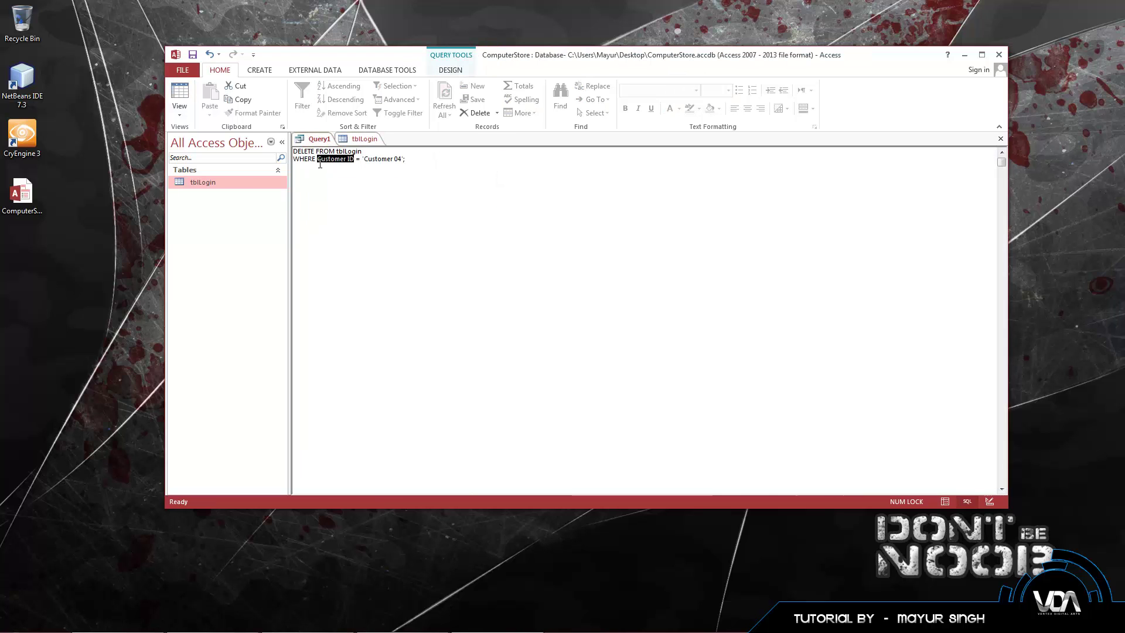
click(348, 144)
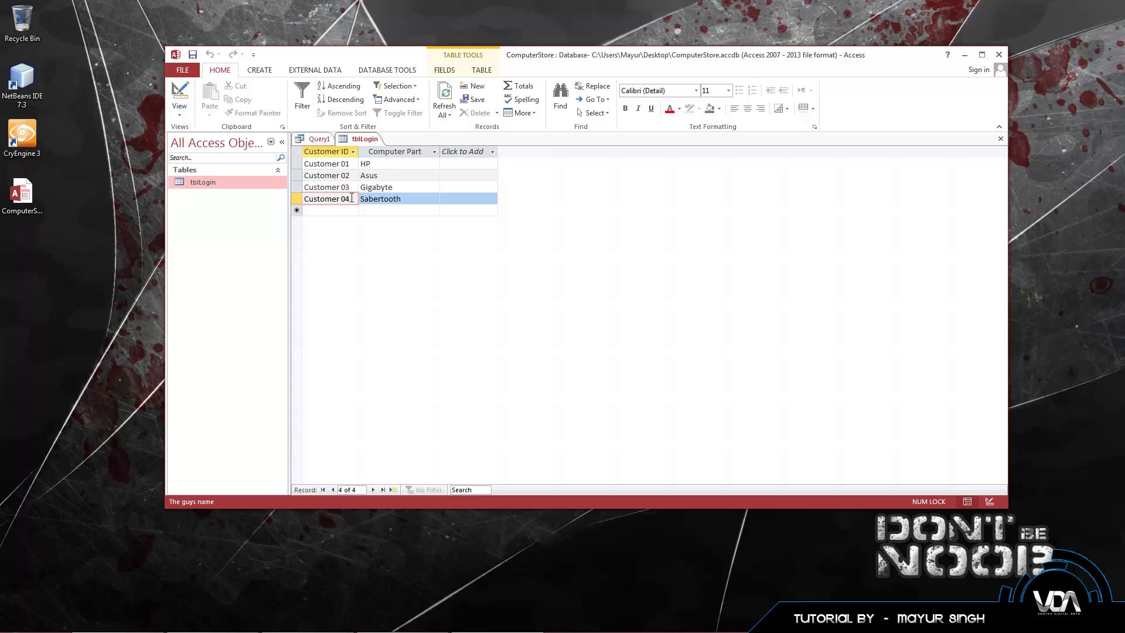
drag(352, 198, 303, 199)
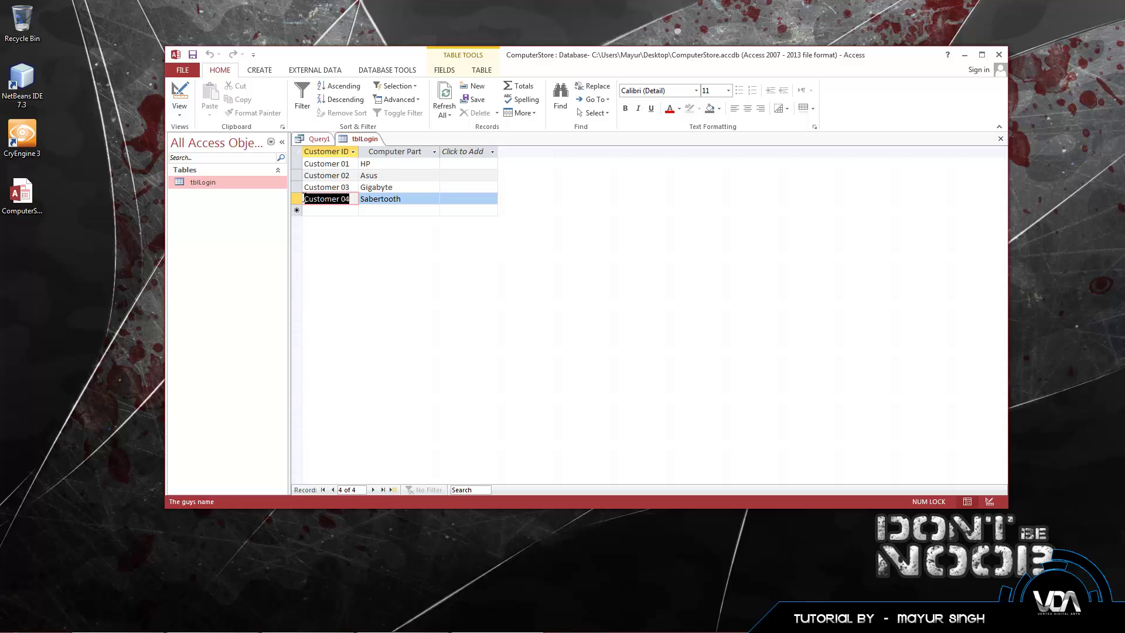
click(353, 200)
click(334, 211)
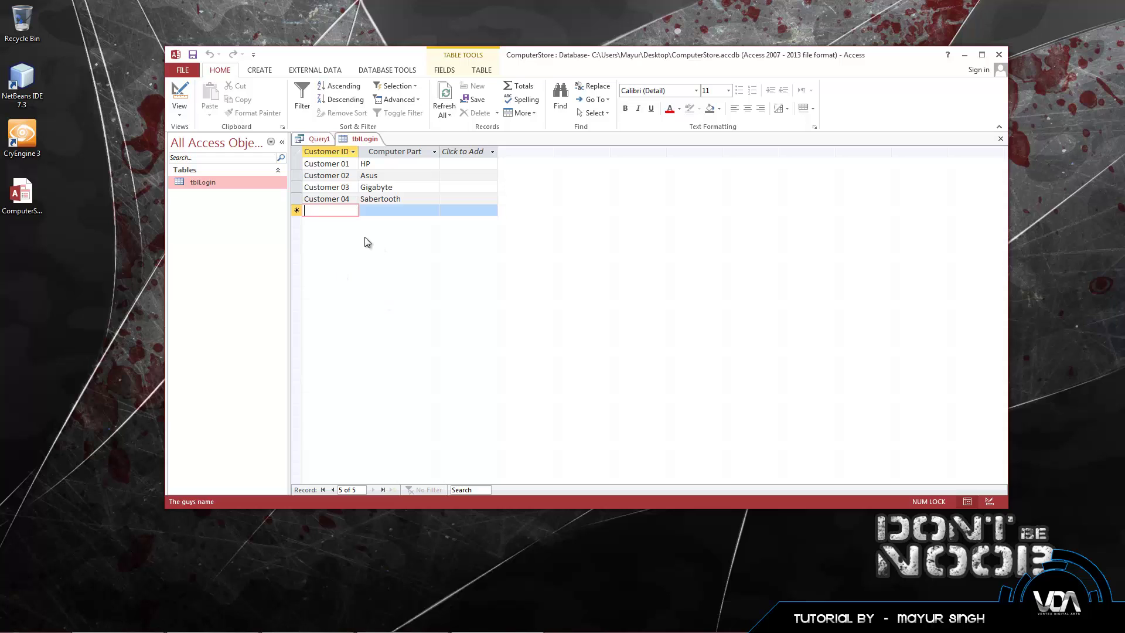
click(323, 139)
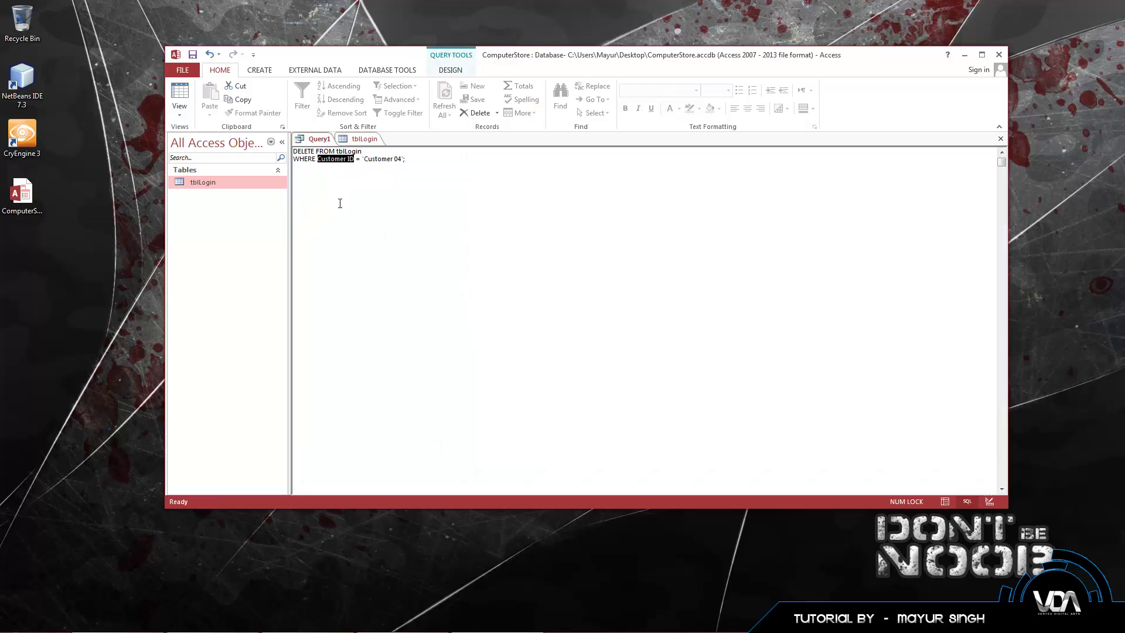
click(376, 170)
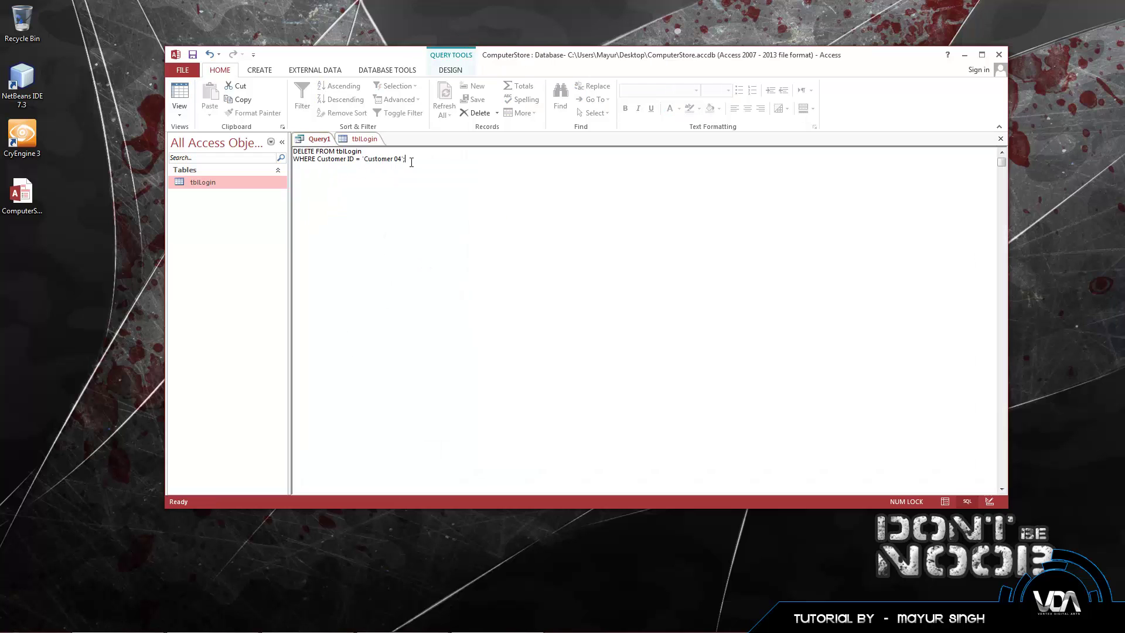
click(454, 69)
click(207, 107)
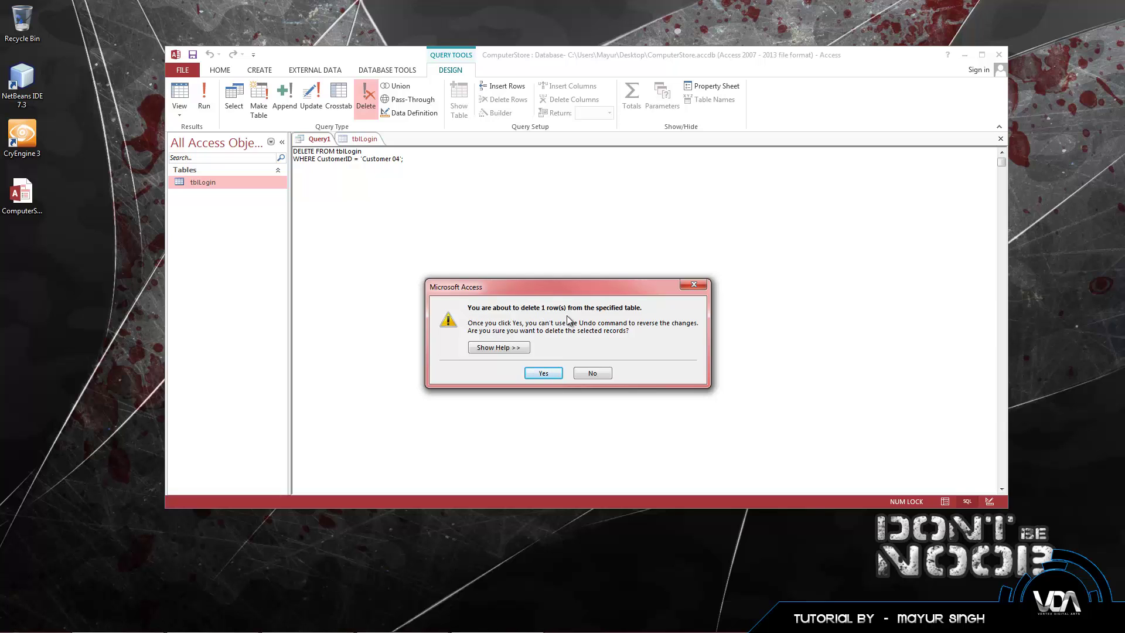
Step: Confirm deleting the one row and reopen tblLogin to see only Customer 01–03 remain
click(540, 372)
click(360, 141)
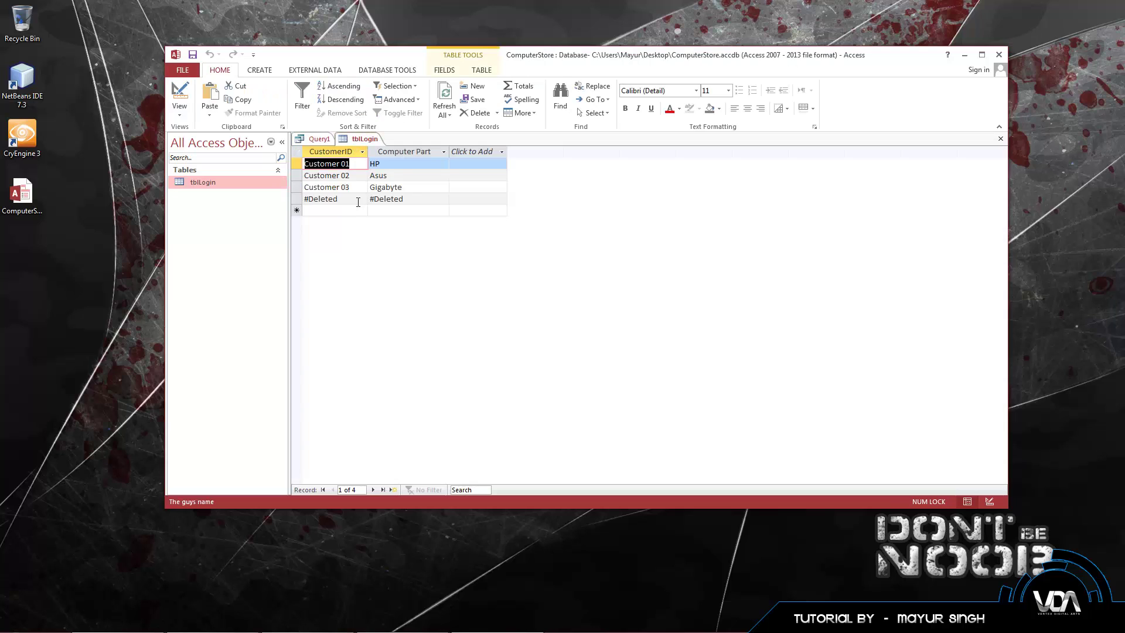
drag(338, 199, 306, 199)
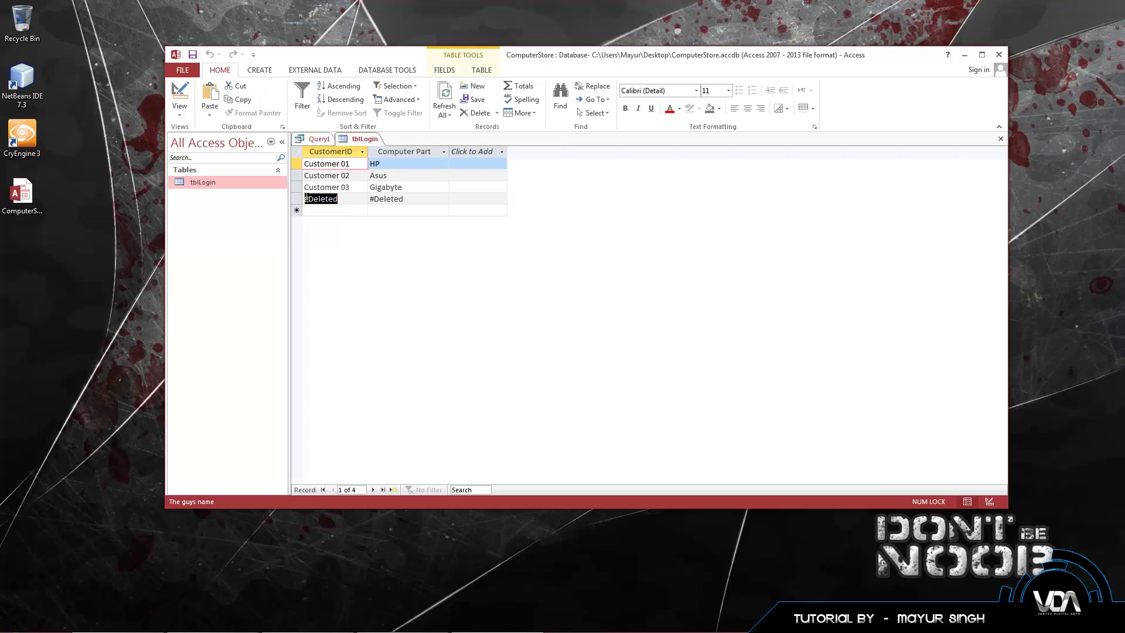
click(410, 199)
right_click(366, 141)
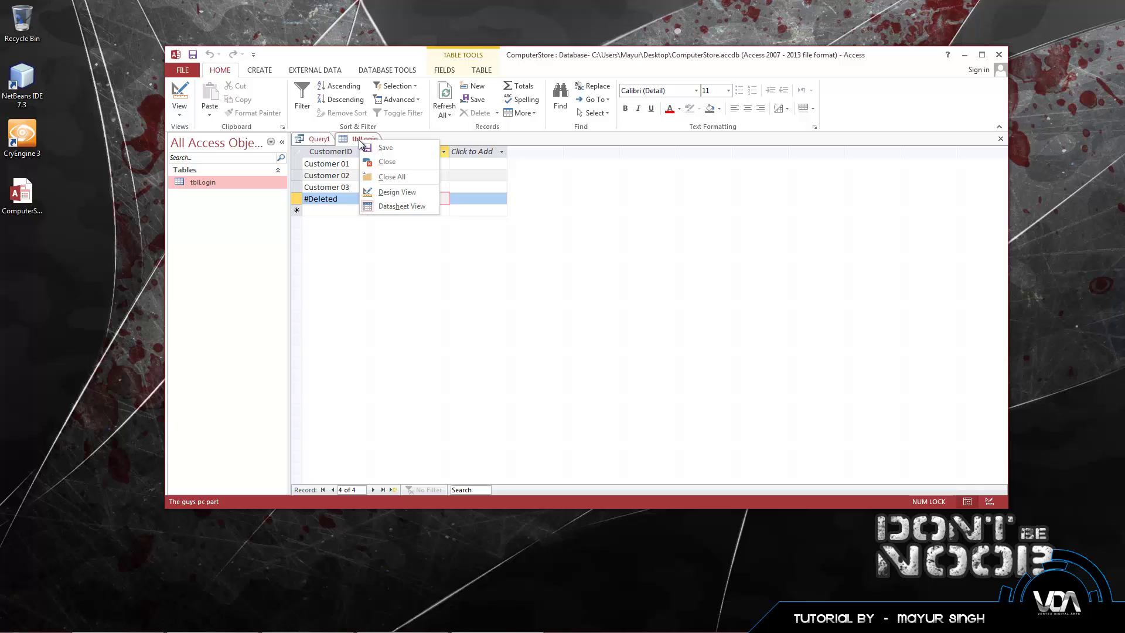
click(387, 160)
double_click(249, 180)
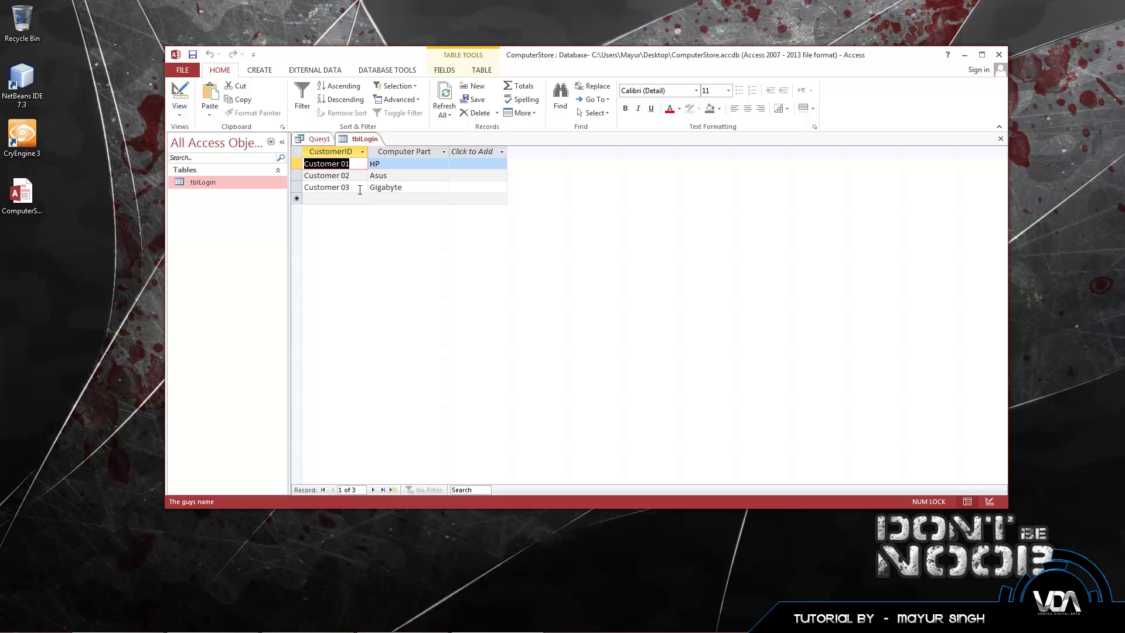
Step: Select the entire DELETE statement and check Customer 01's HP computer part value in tblLogin
click(319, 141)
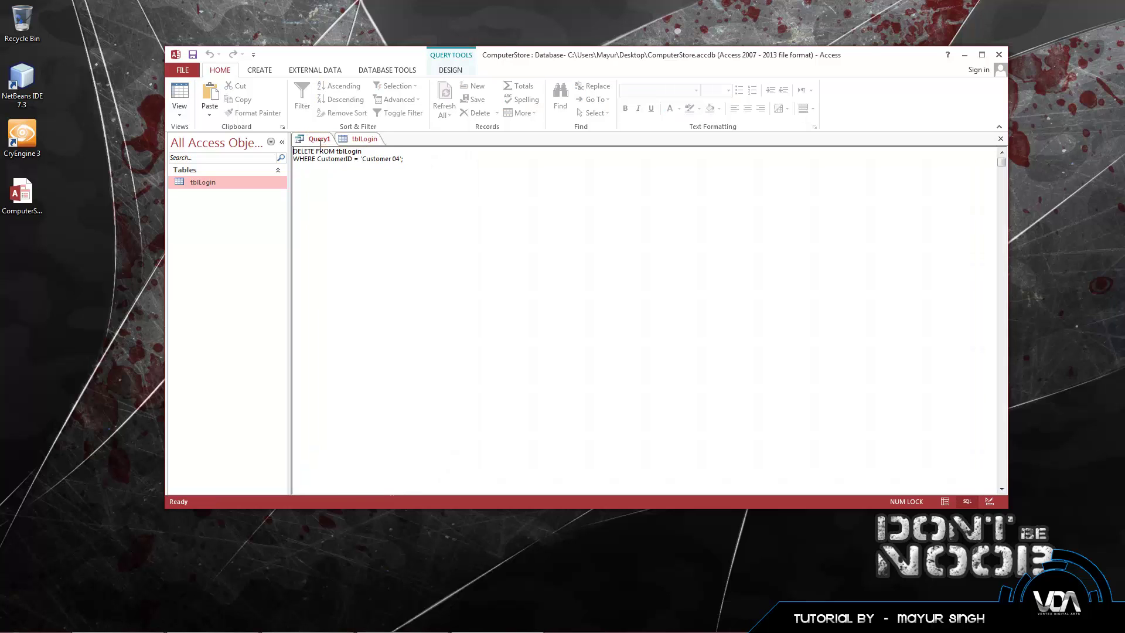
click(364, 139)
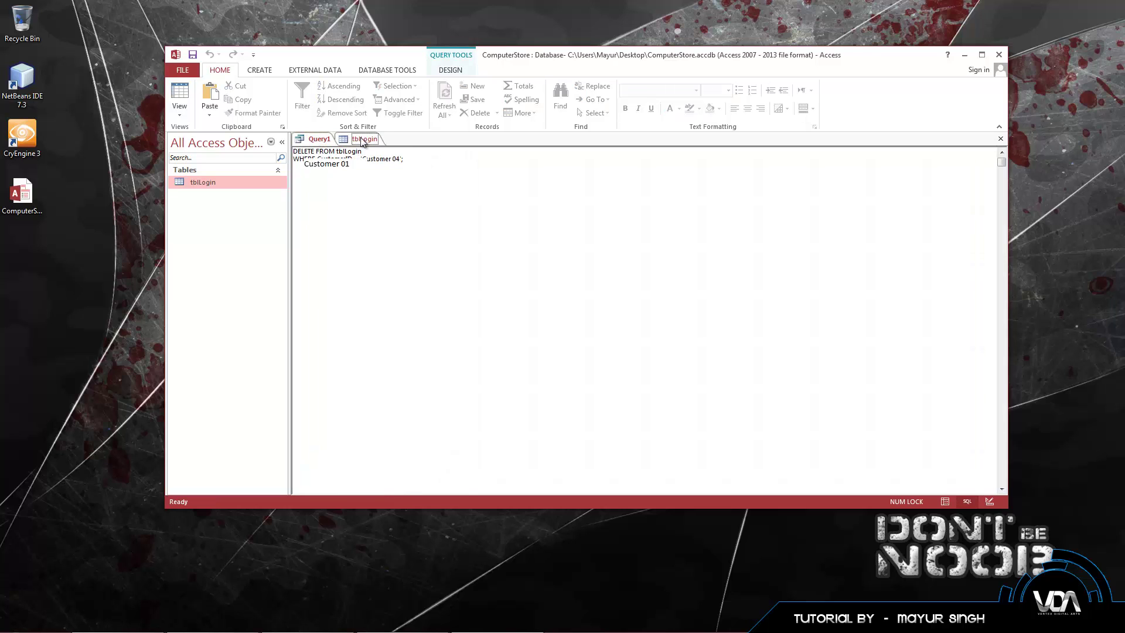
click(311, 138)
drag(410, 158, 284, 153)
click(373, 141)
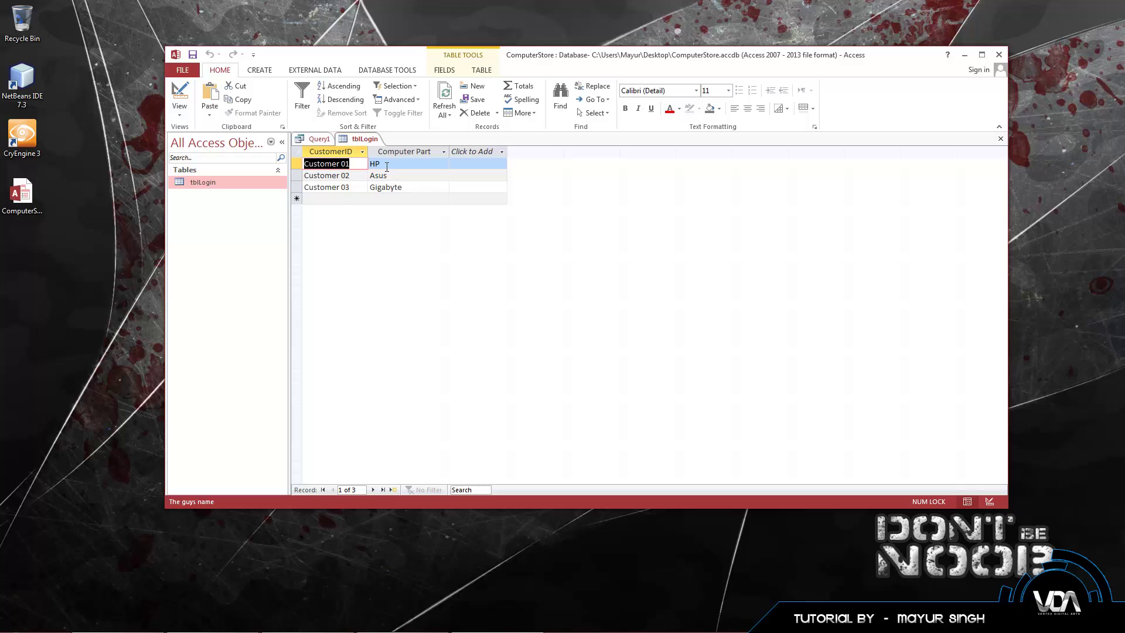
key(Tab)
click(397, 165)
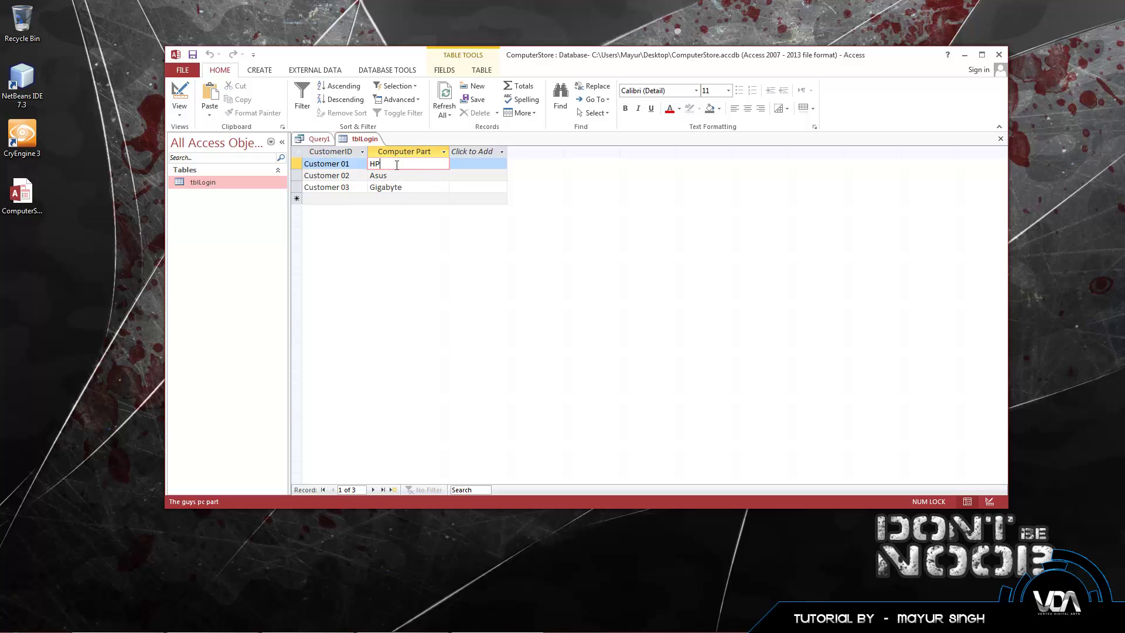
click(402, 176)
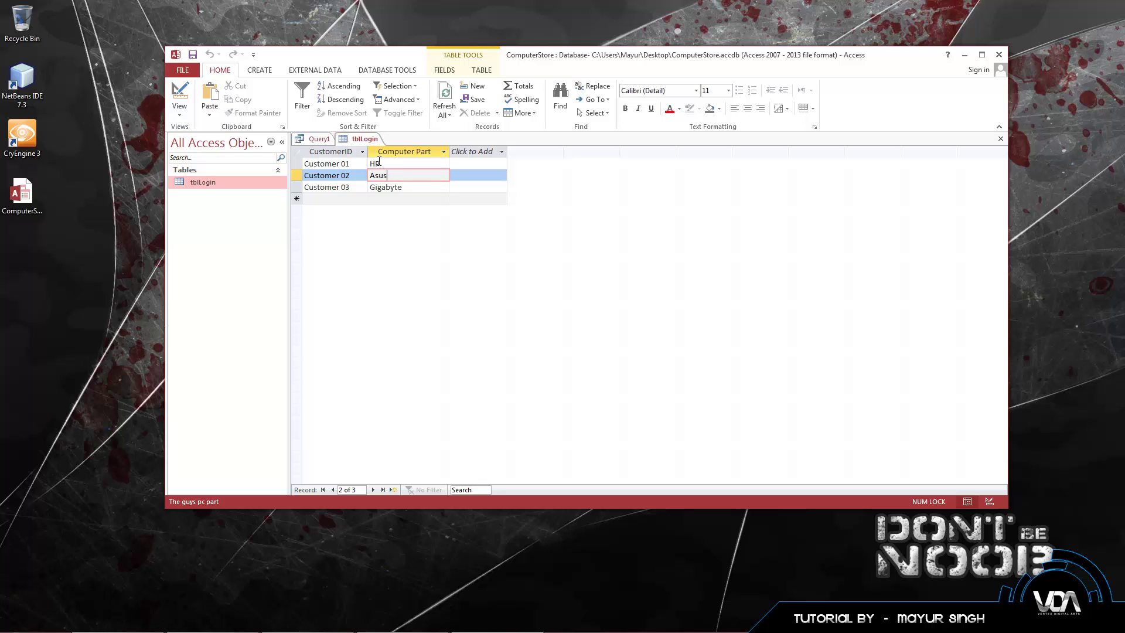
click(321, 139)
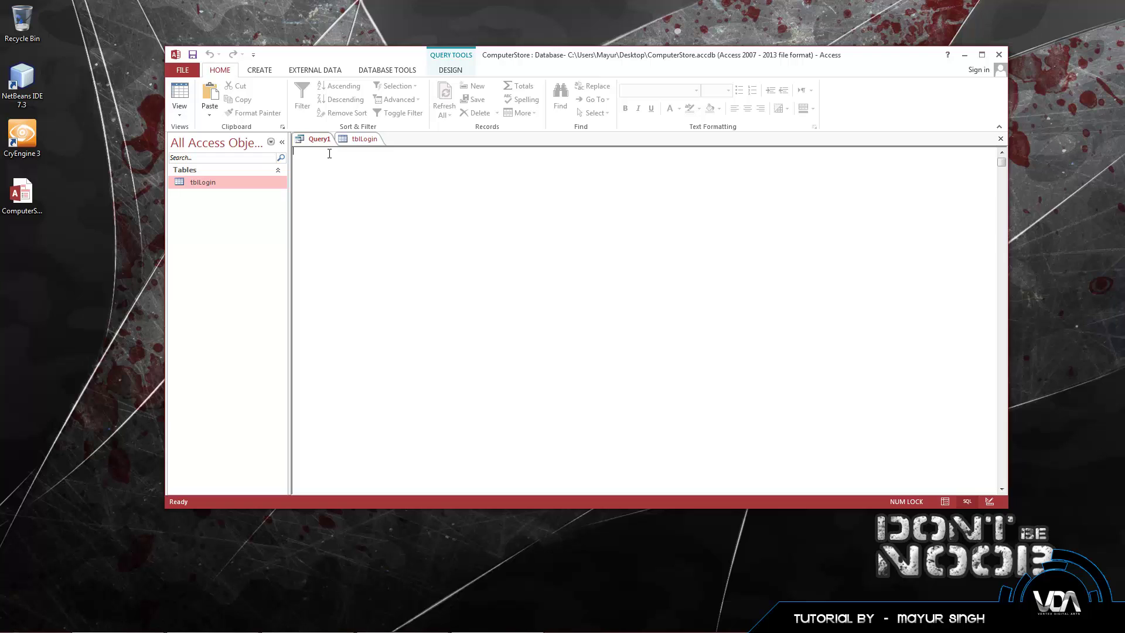
Step: Start the query as UPDATE tblLogin SET ComputerPar, checking the table's column names
text(UPDATE tblLogin SET)
text(CustomerID)
click(362, 139)
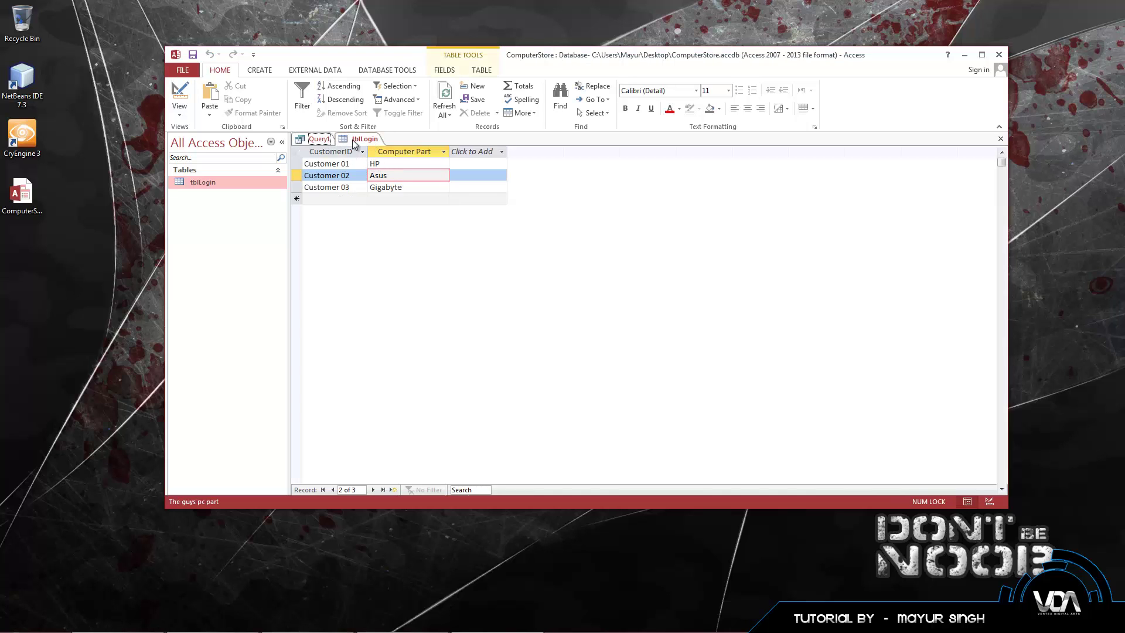
click(319, 139)
double_click(385, 151)
text(Co)
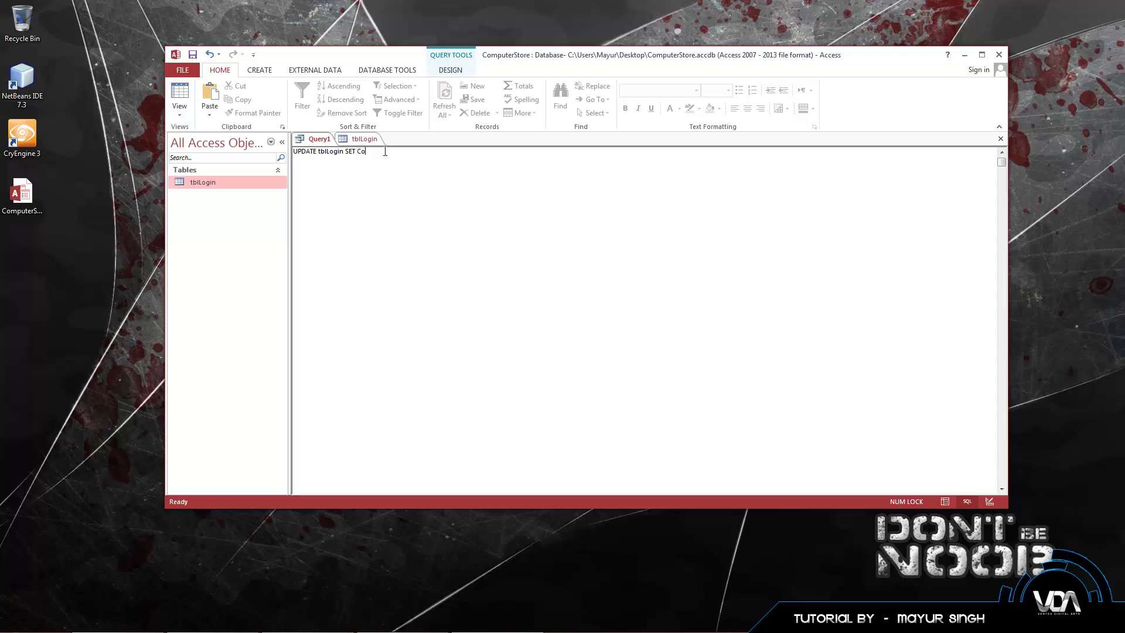
text(mputerPart)
click(368, 139)
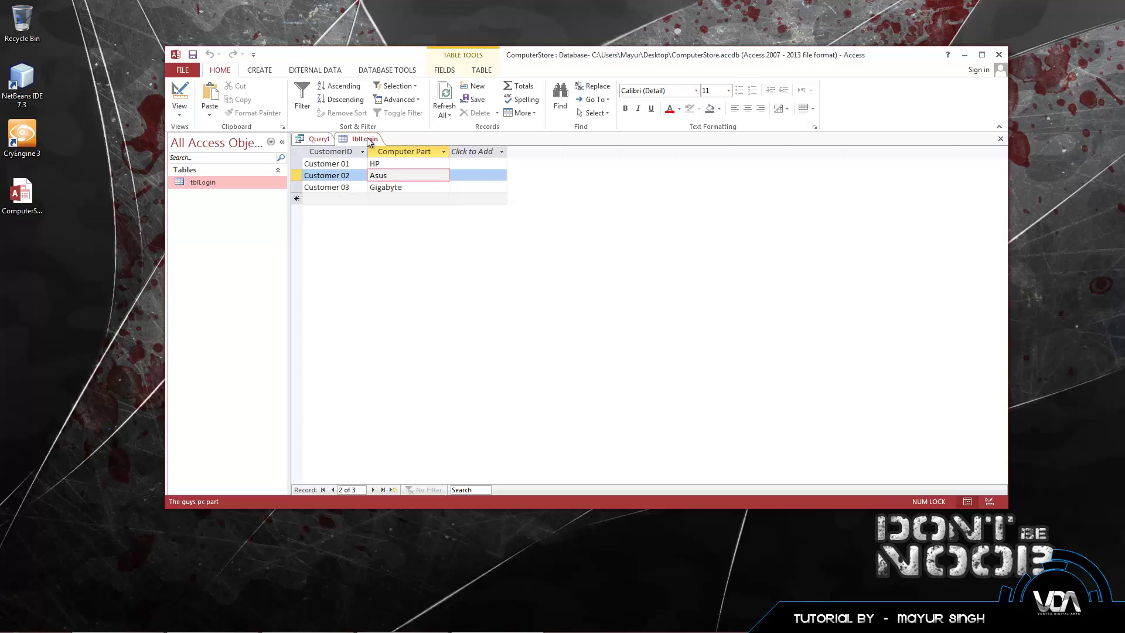
Step: Rename the Computer Part field to ComputerPart in Design View and save the table design
right_click(244, 185)
click(264, 208)
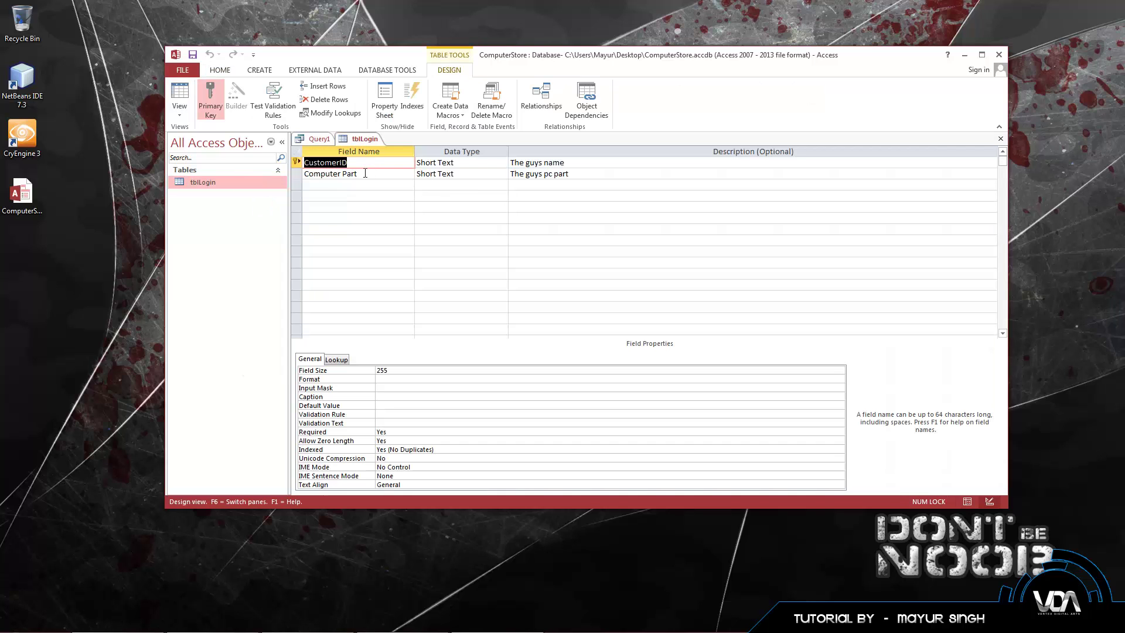
click(342, 174)
key(BackSpace)
double_click(251, 188)
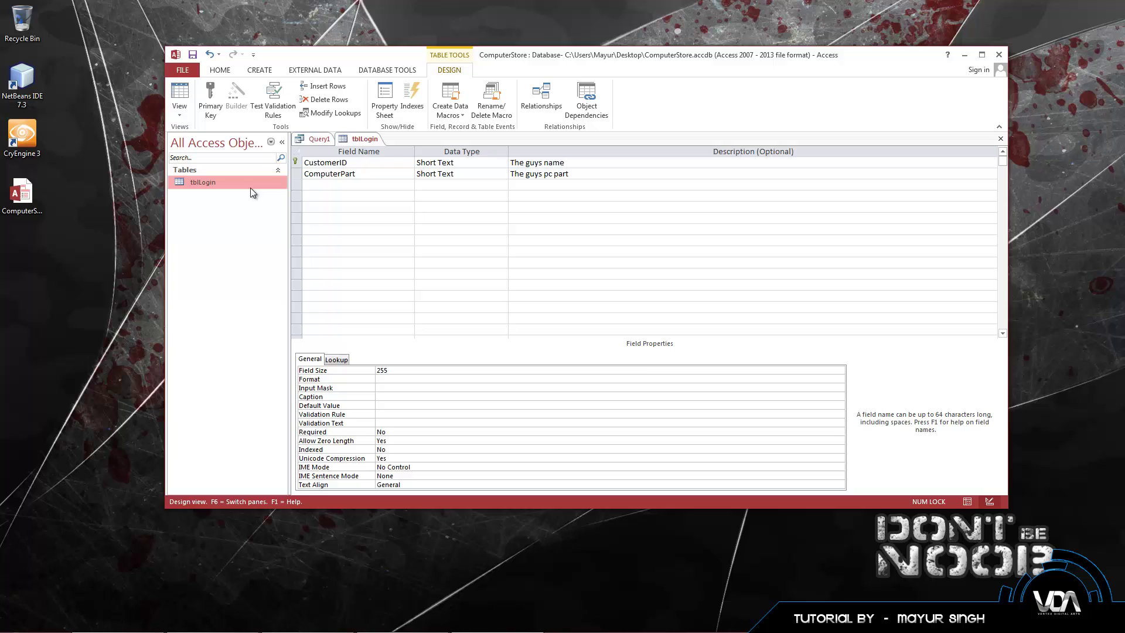
key(Return)
click(320, 139)
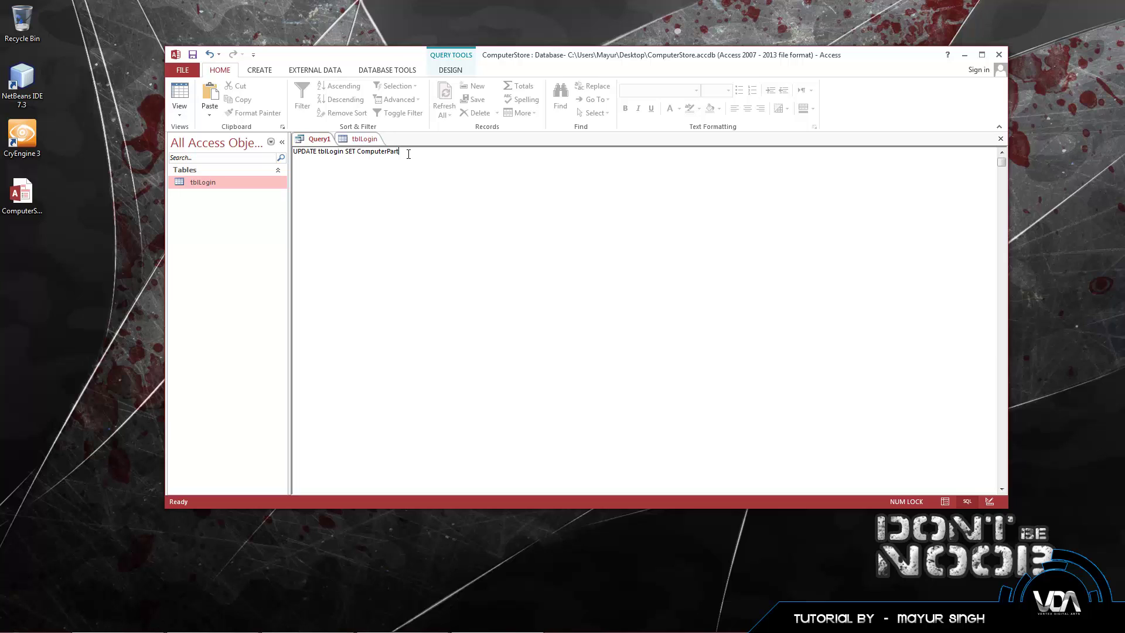
Step: Complete the statement as SET ComputerPart = 'Lenovo' WHERE ComputerPart = 'HP'
text(=)
click(366, 139)
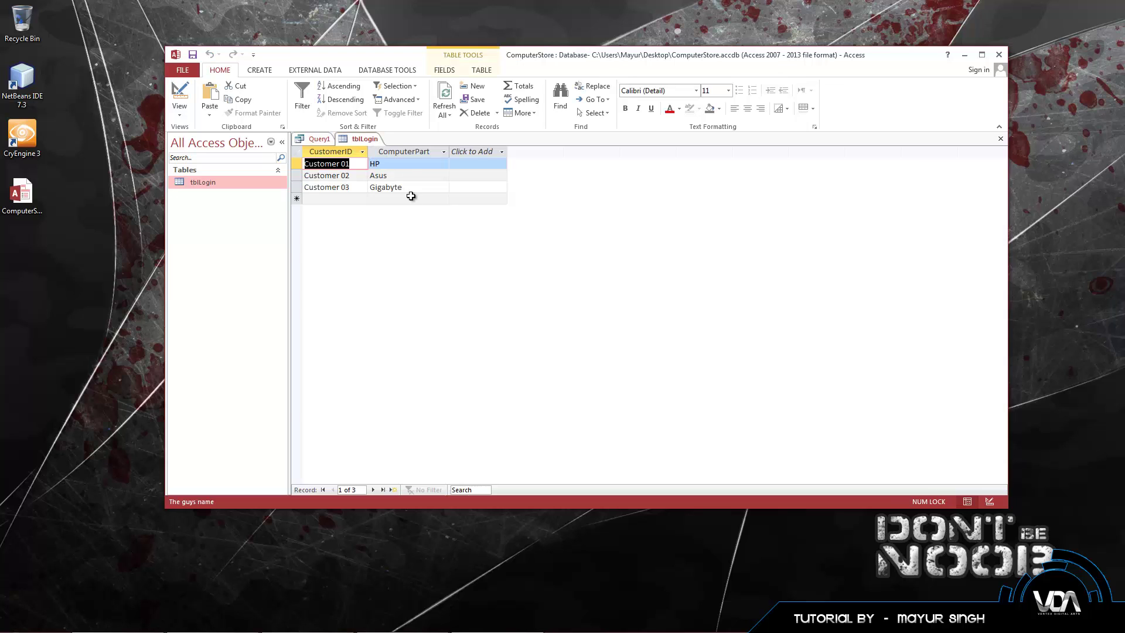
click(320, 139)
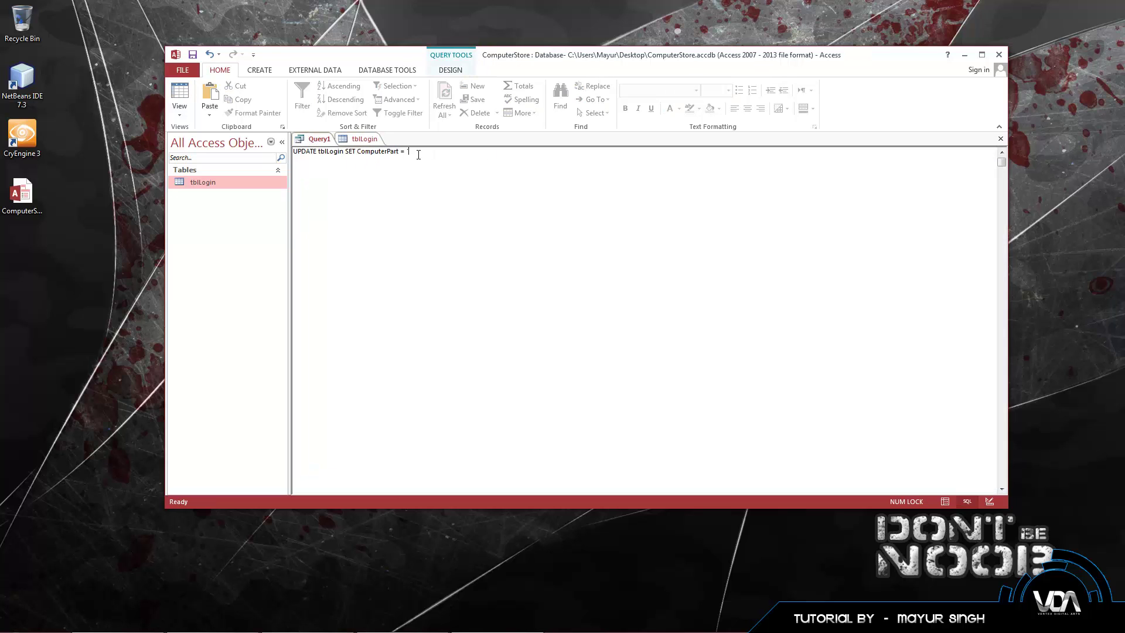
click(413, 152)
text(Lenovo)
text(WHERE)
text( Computer)
text(Part)
text( = 'H)
text(P')
click(357, 152)
click(362, 141)
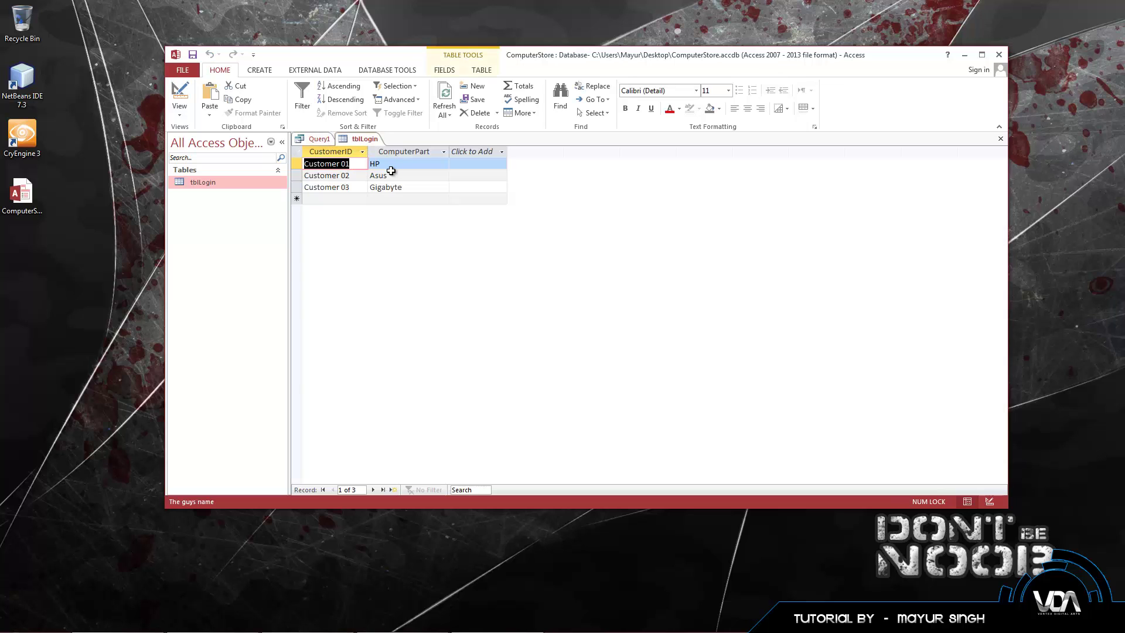
click(319, 139)
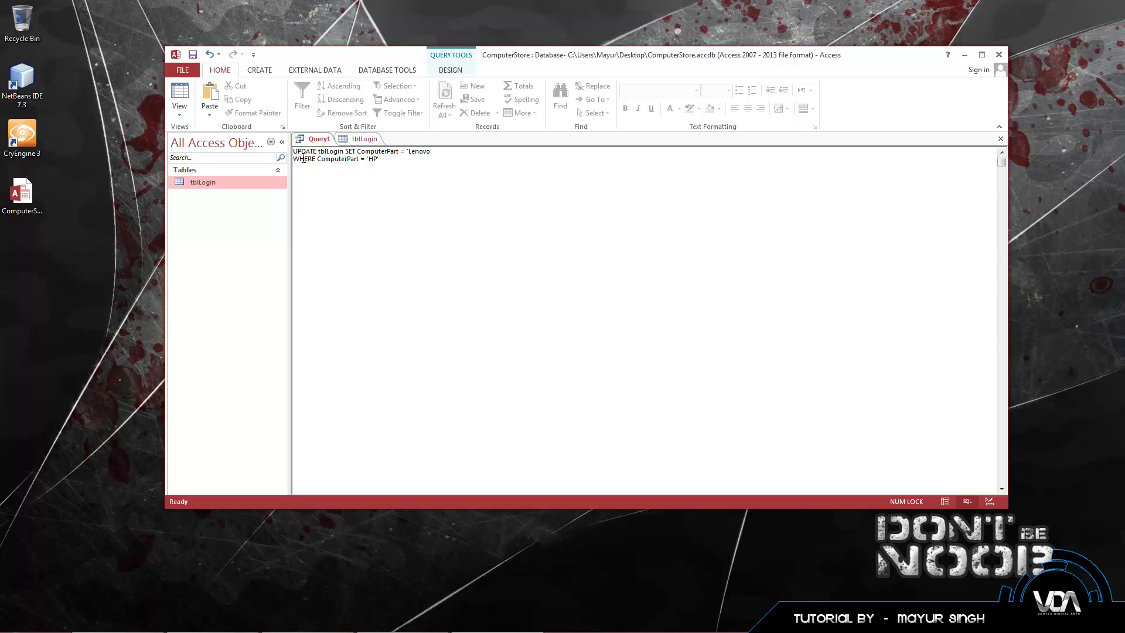
drag(357, 152, 399, 151)
click(364, 138)
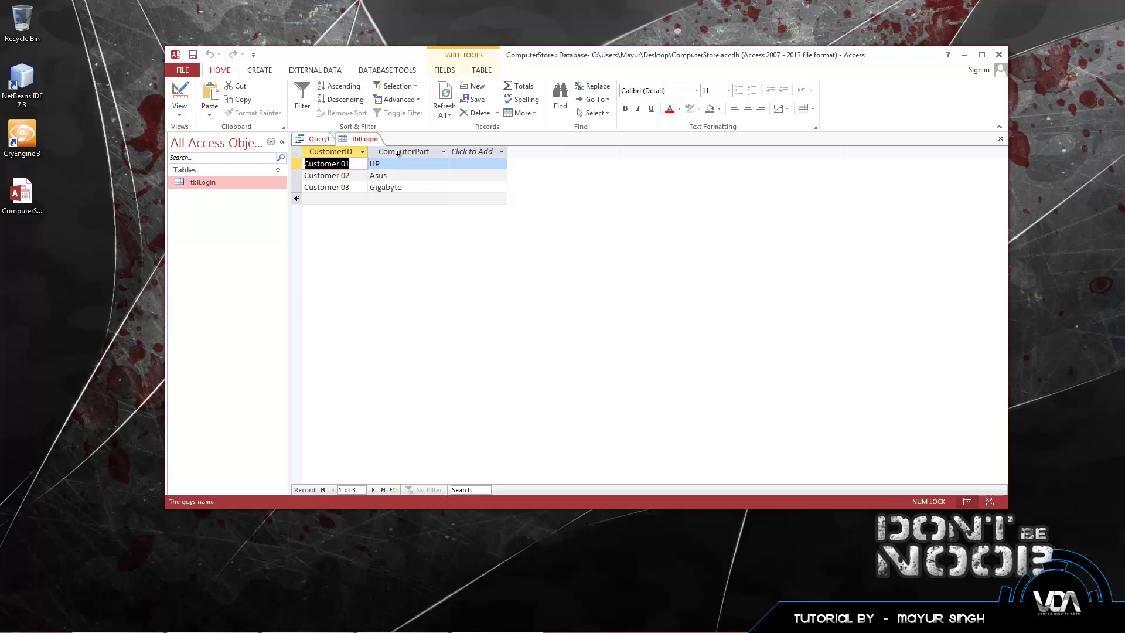
click(319, 143)
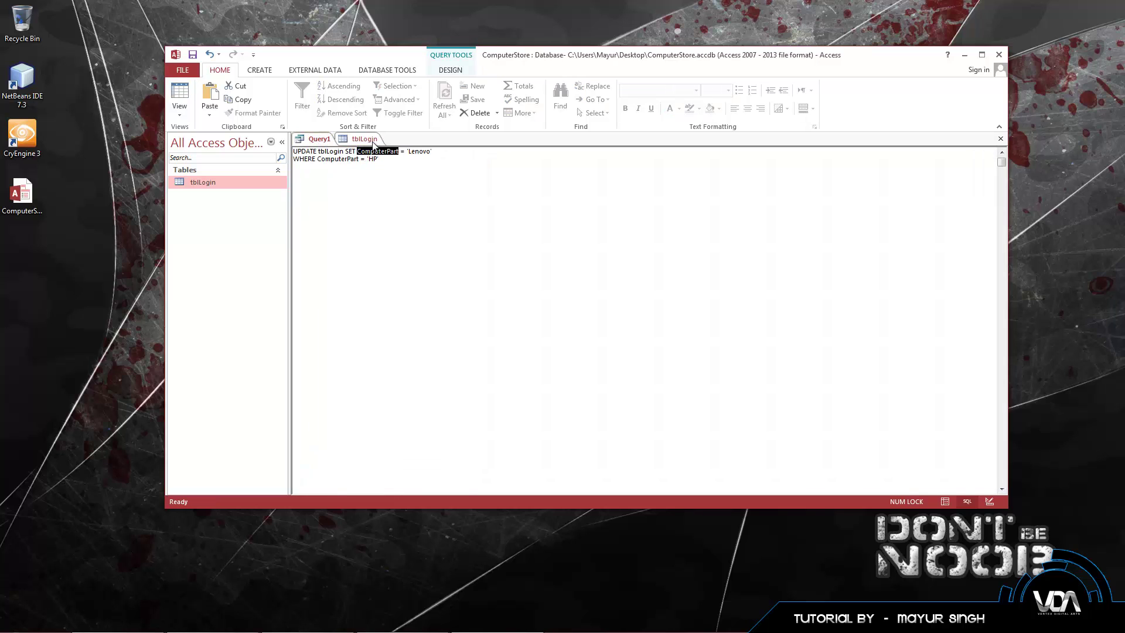
click(364, 139)
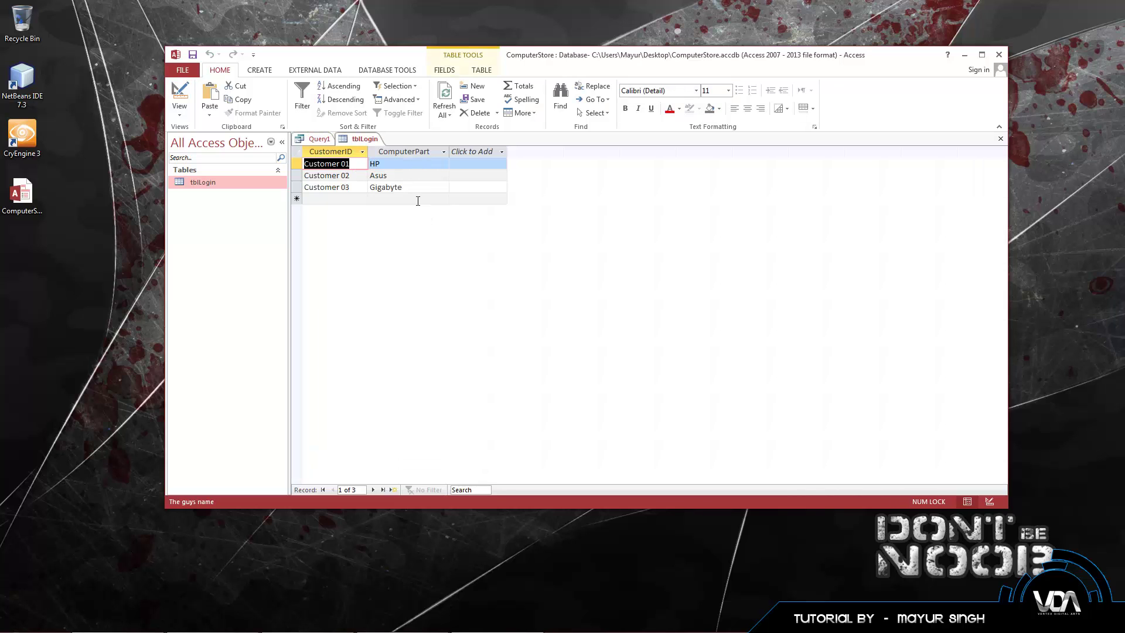
click(319, 138)
click(362, 139)
click(319, 139)
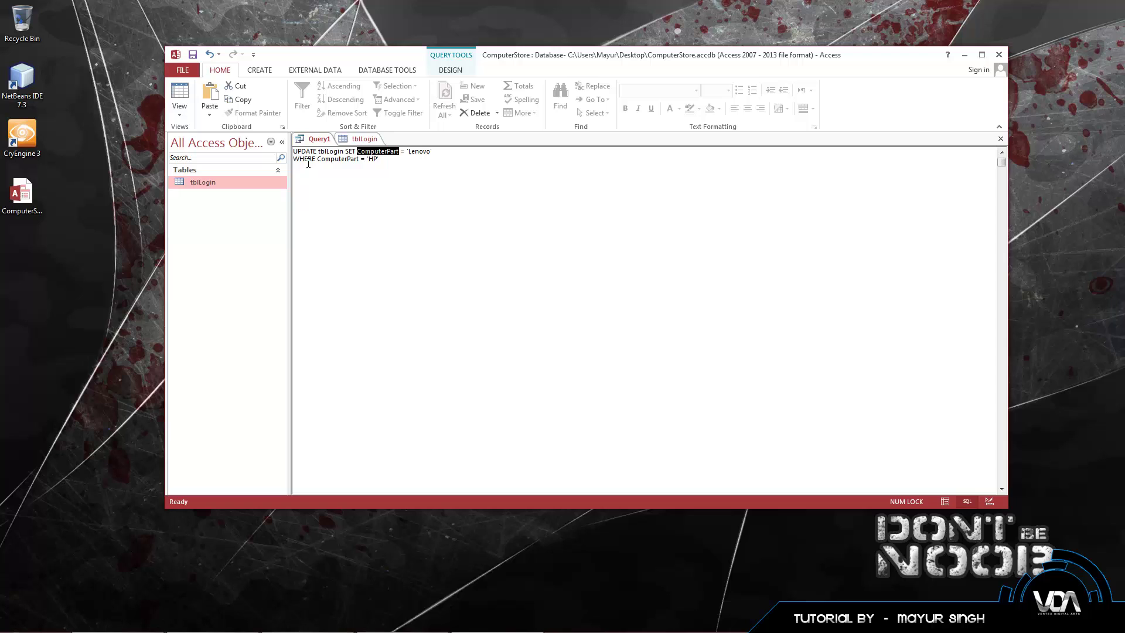
drag(294, 157, 386, 162)
click(387, 161)
click(361, 140)
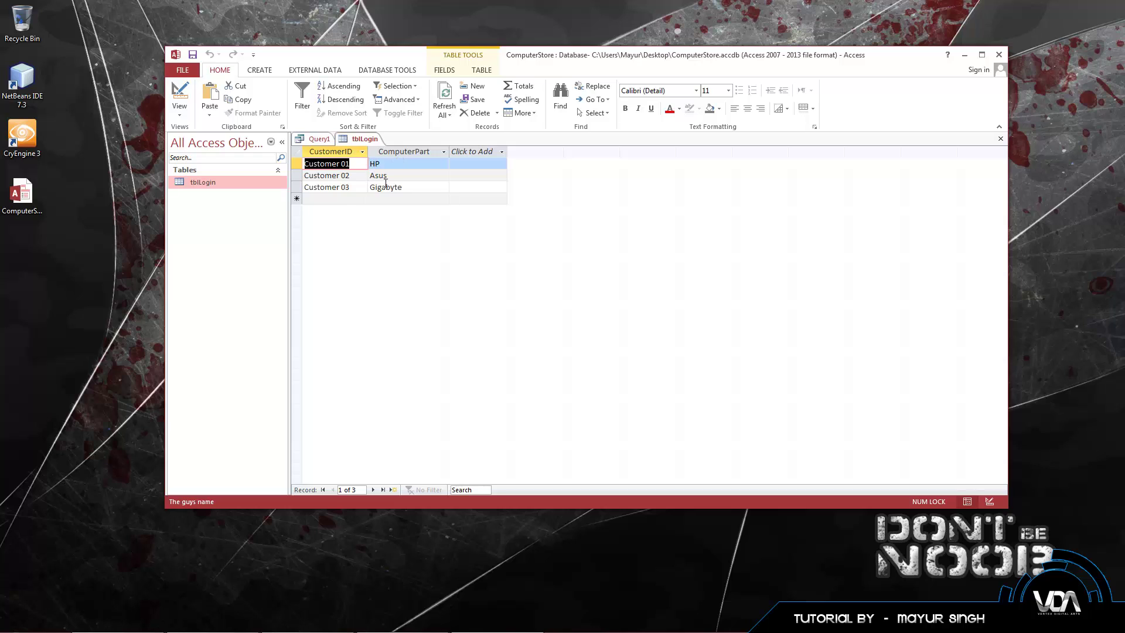
click(383, 168)
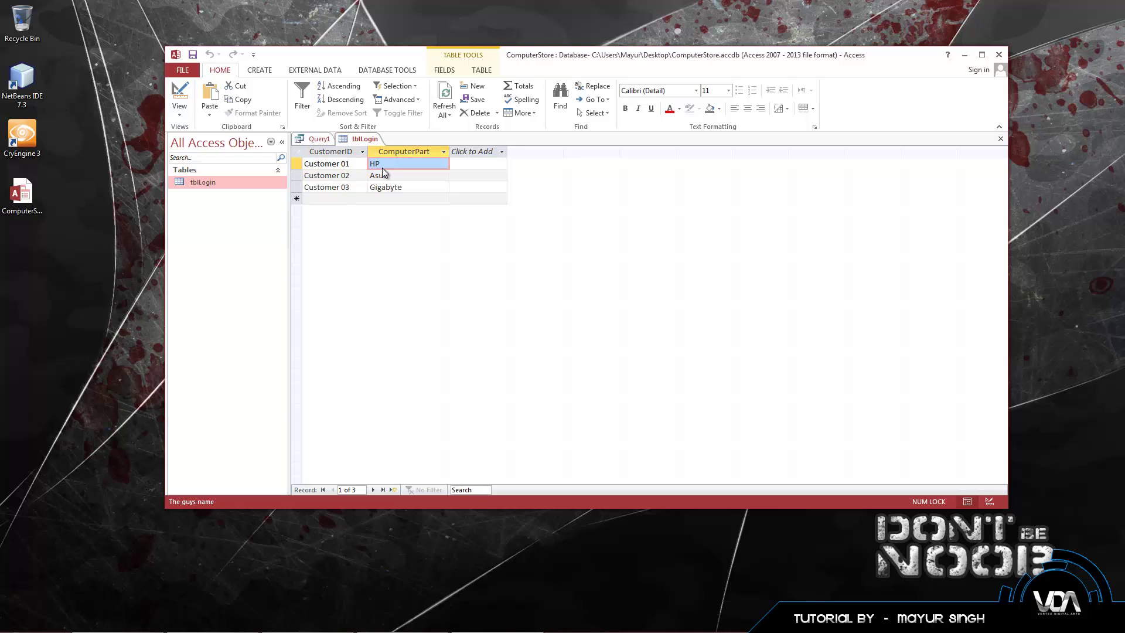
click(388, 165)
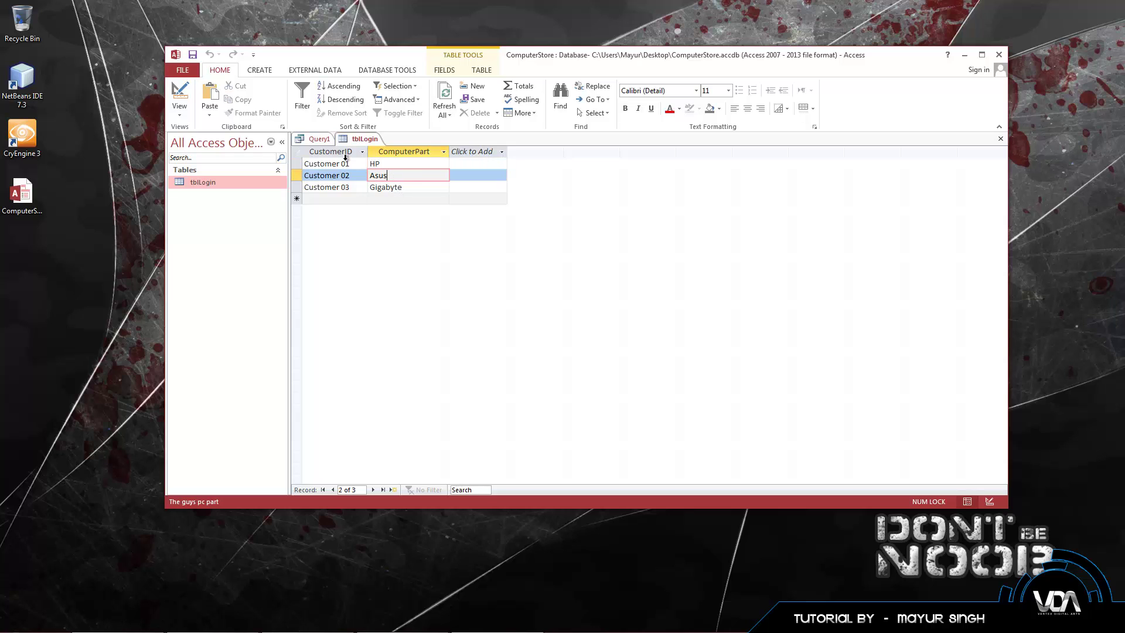
click(319, 139)
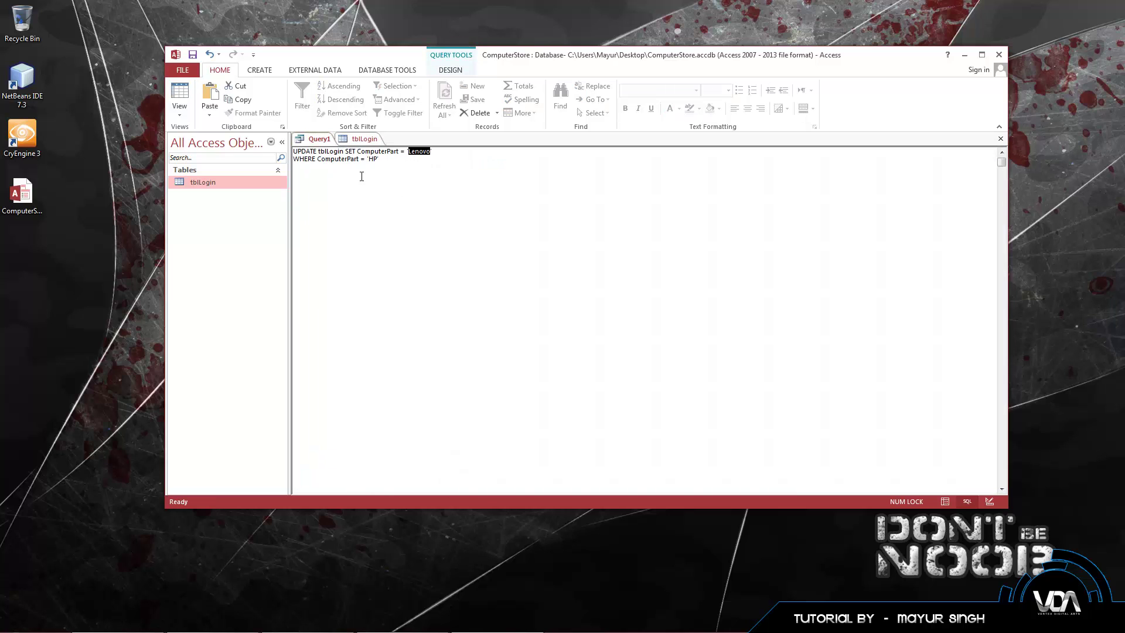
click(354, 140)
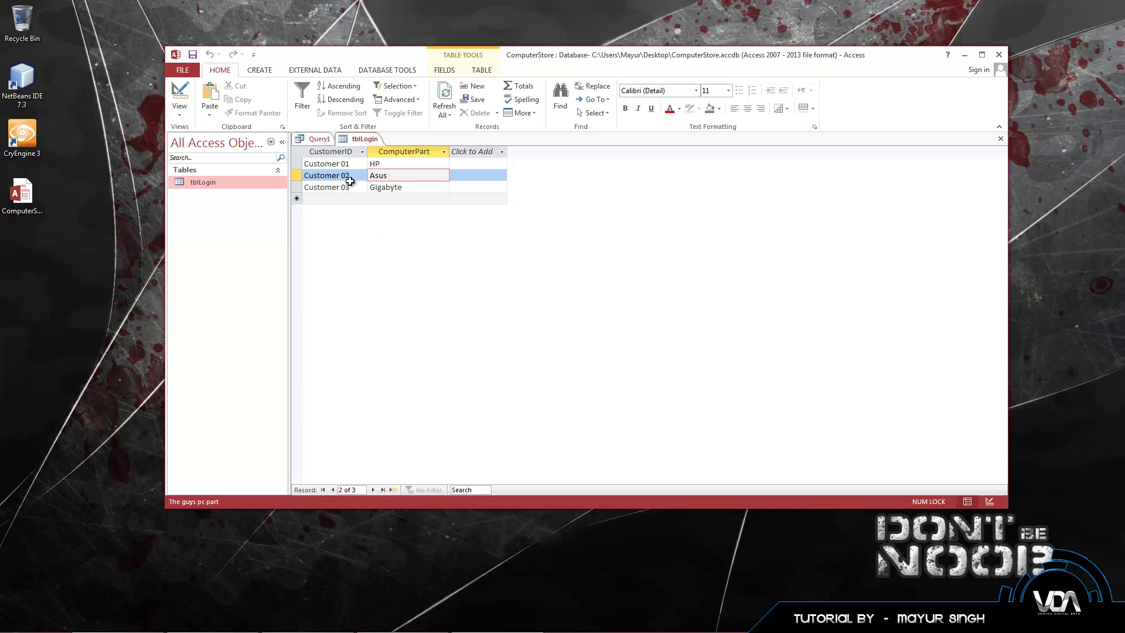
click(316, 141)
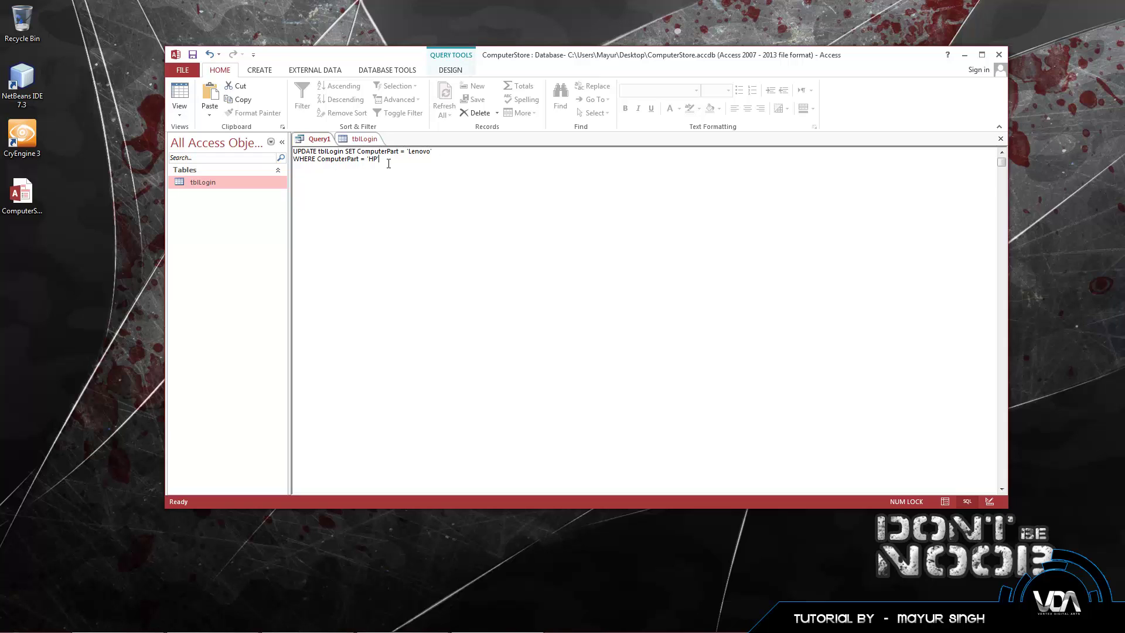
click(363, 139)
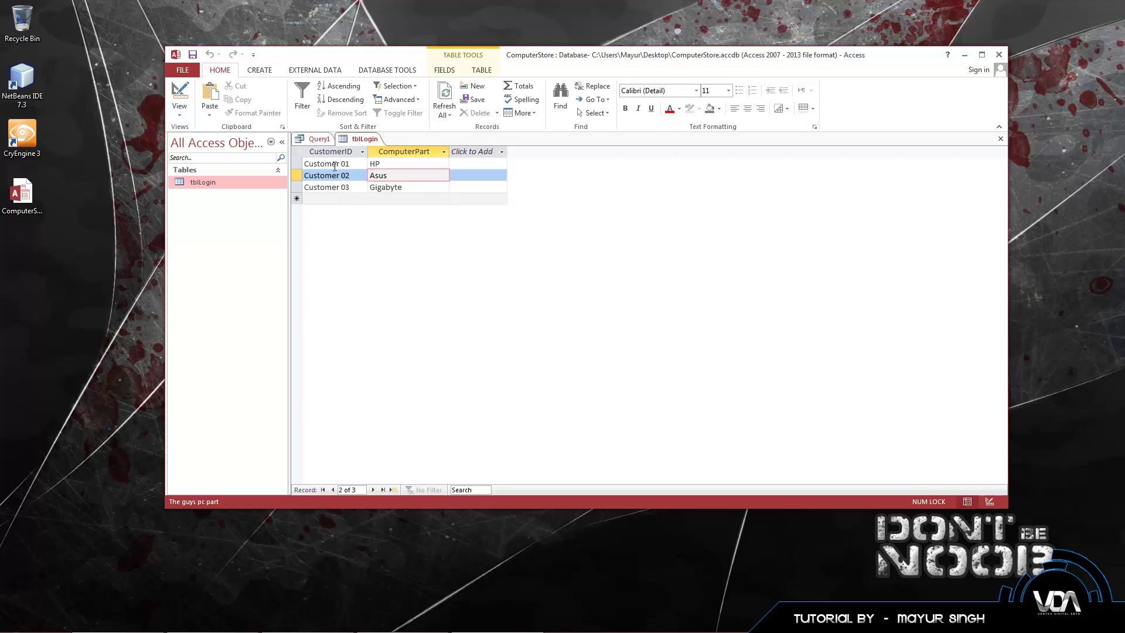
click(319, 139)
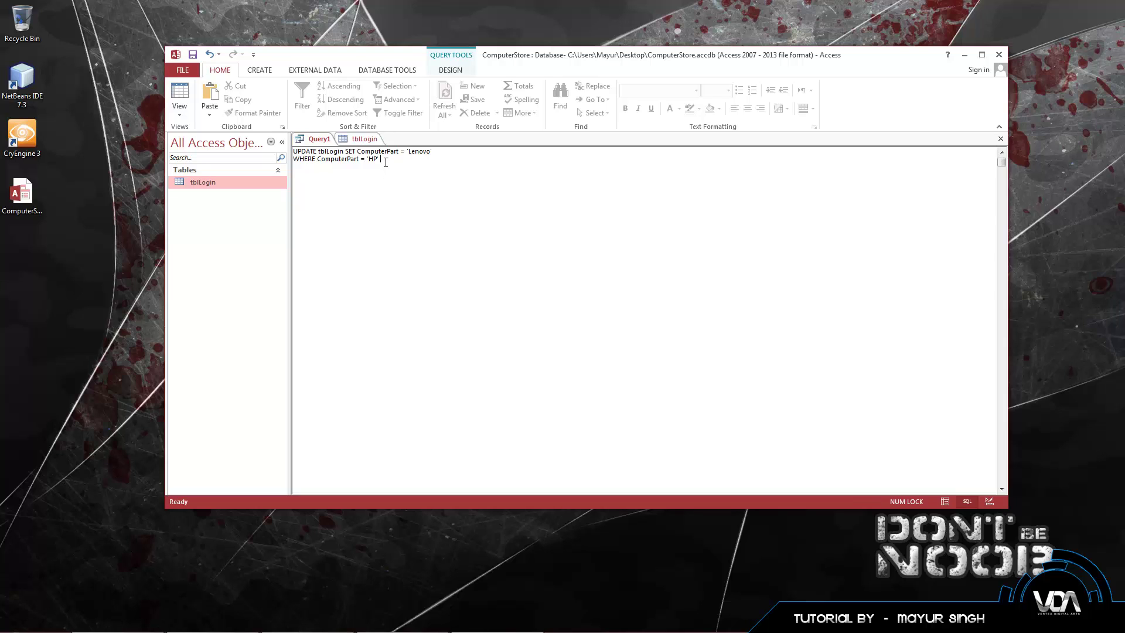
Step: Append an AND CustomerID condition for Customer 01 to the WHERE line
text(AND)
key(super)
text(Cu)
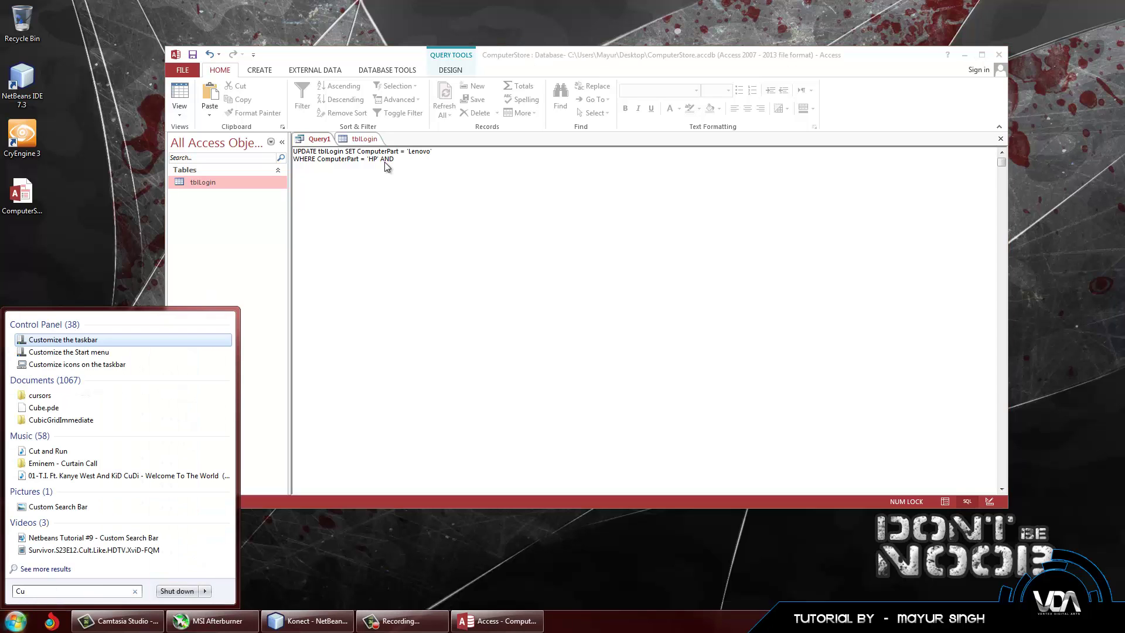
key(Escape)
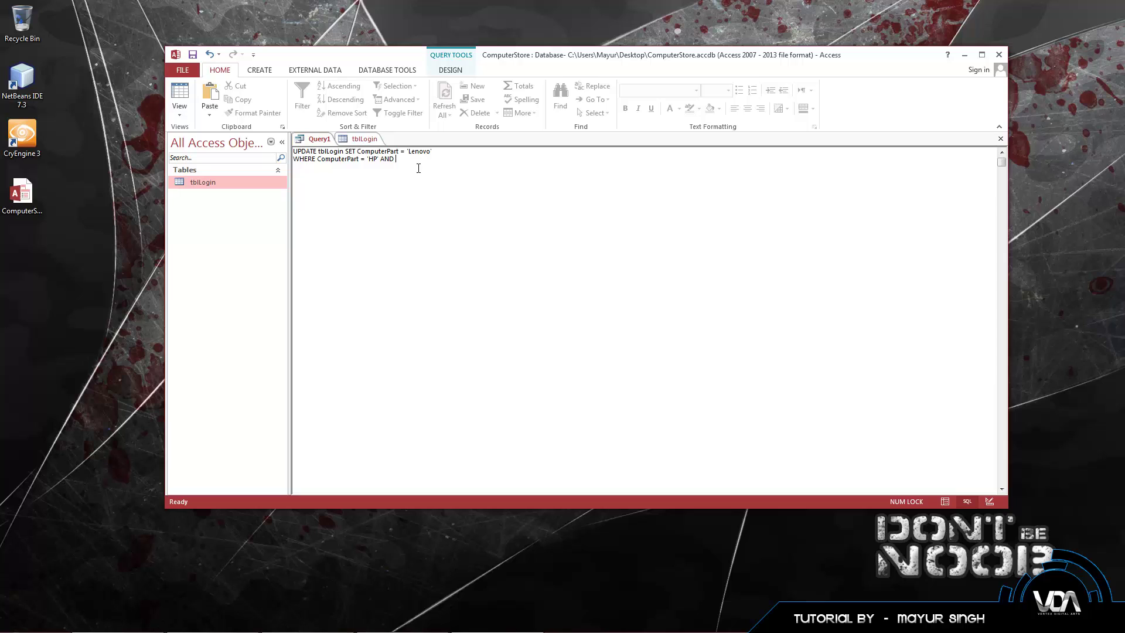
text(Custom)
text(erID )
text(= 'Customer)
text( 04)
text(;)
Step: Run the UPDATE query, confirm the one-row update, and verify Customer 01 now shows Lenovo
click(437, 70)
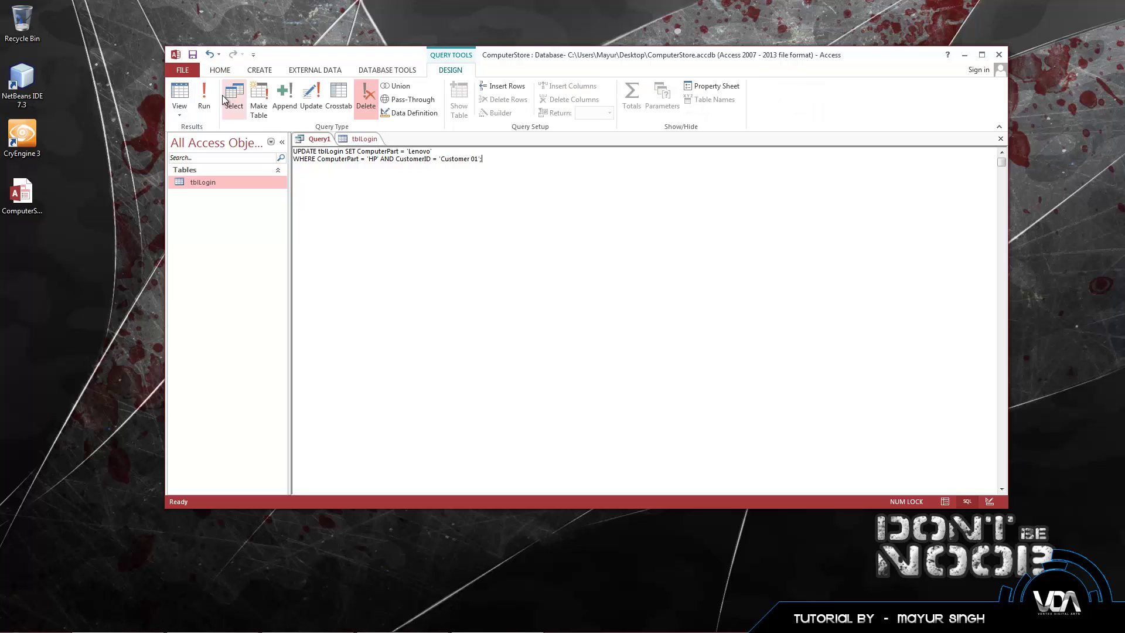
click(211, 96)
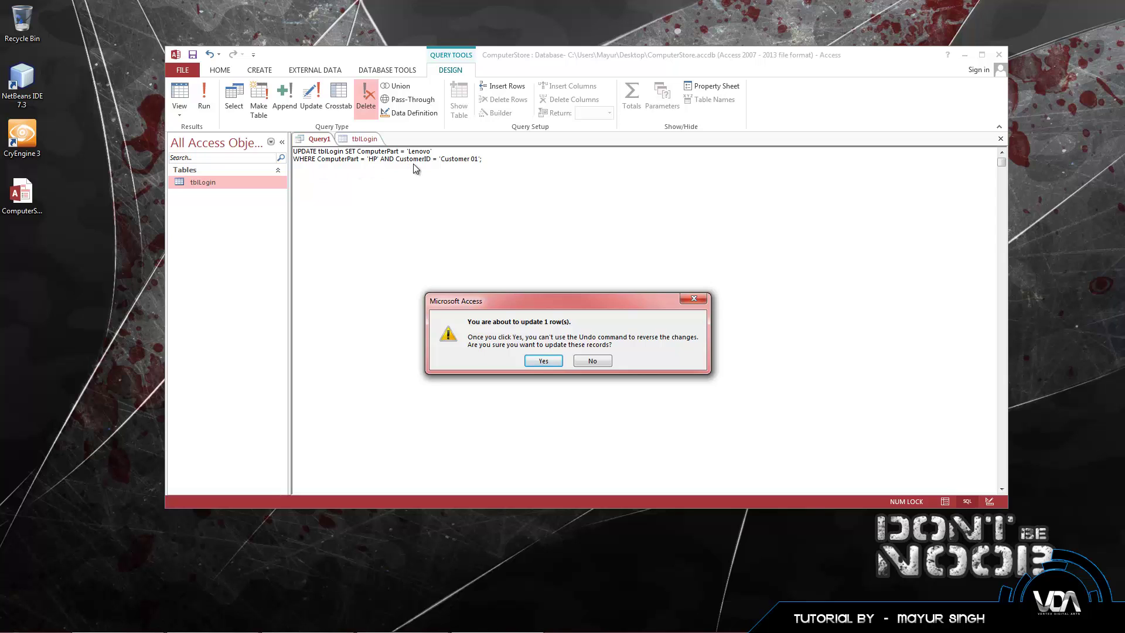
click(543, 361)
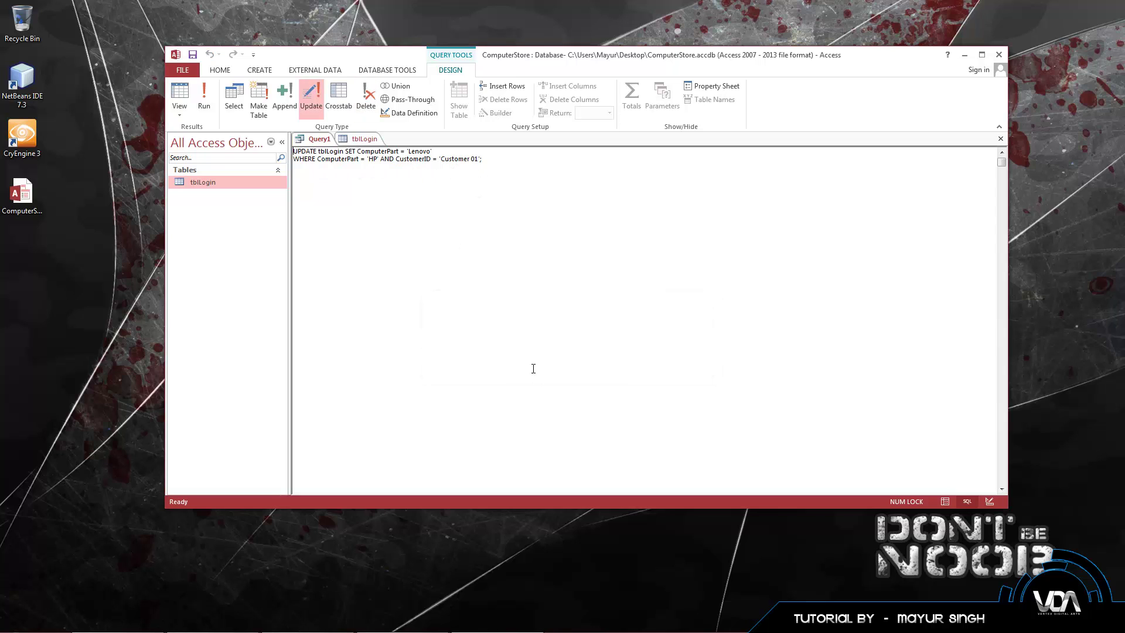
click(364, 139)
click(385, 163)
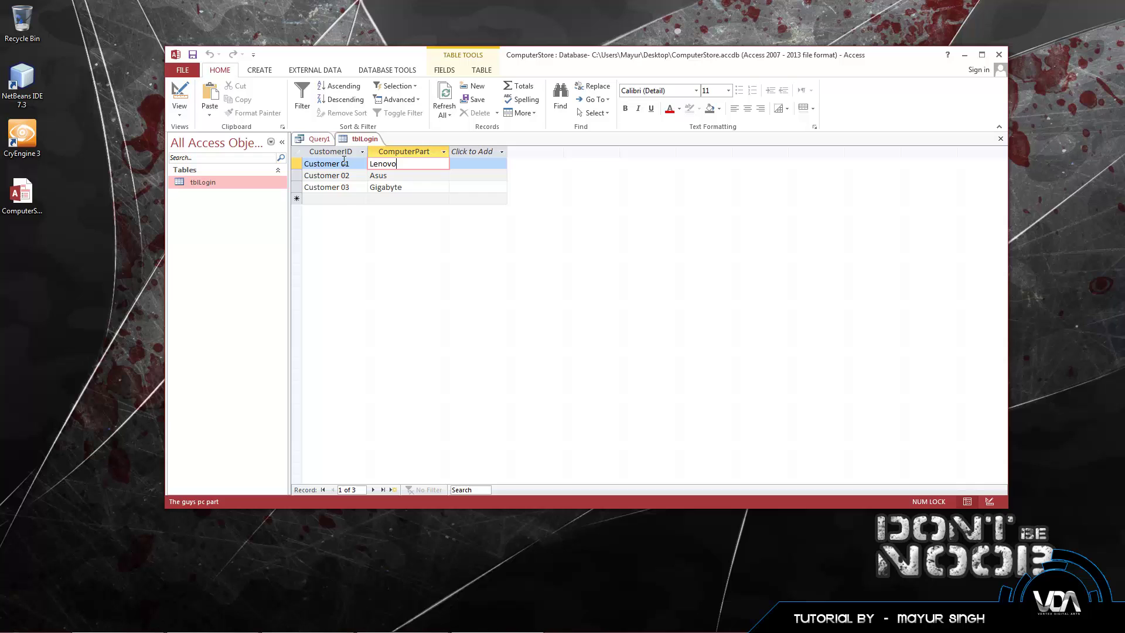
double_click(405, 169)
click(402, 170)
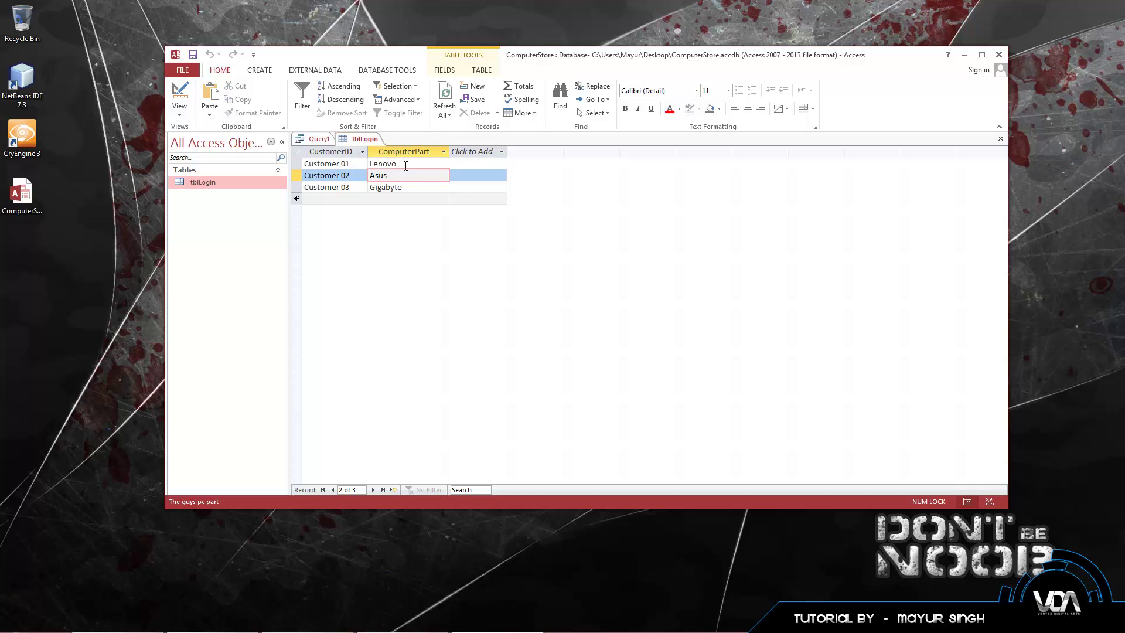
click(320, 139)
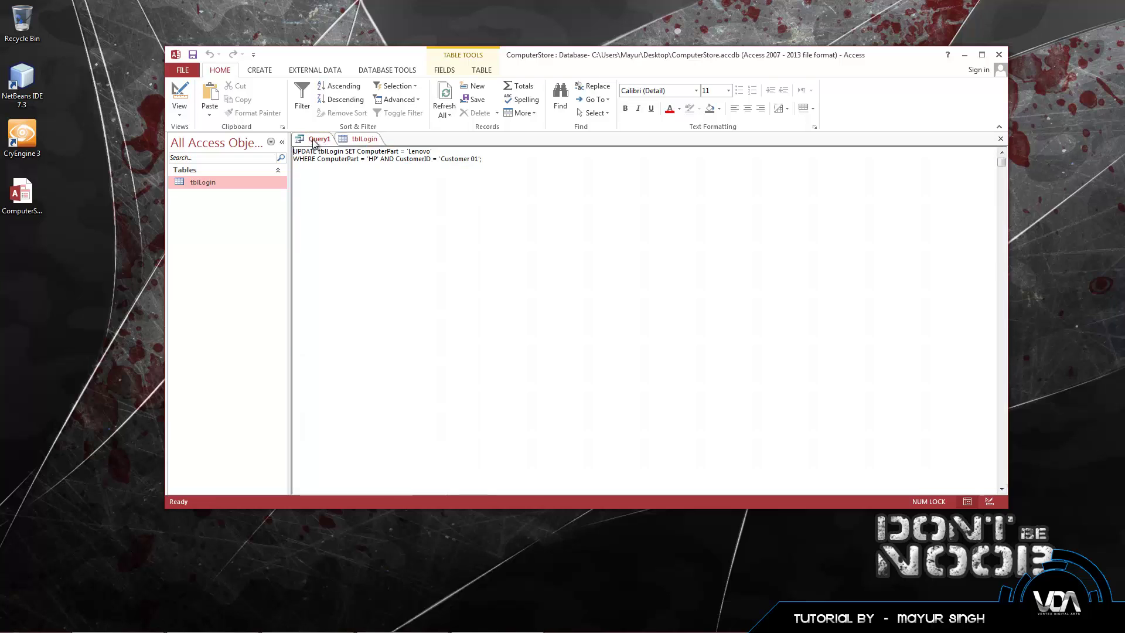
key(ctrl+a)
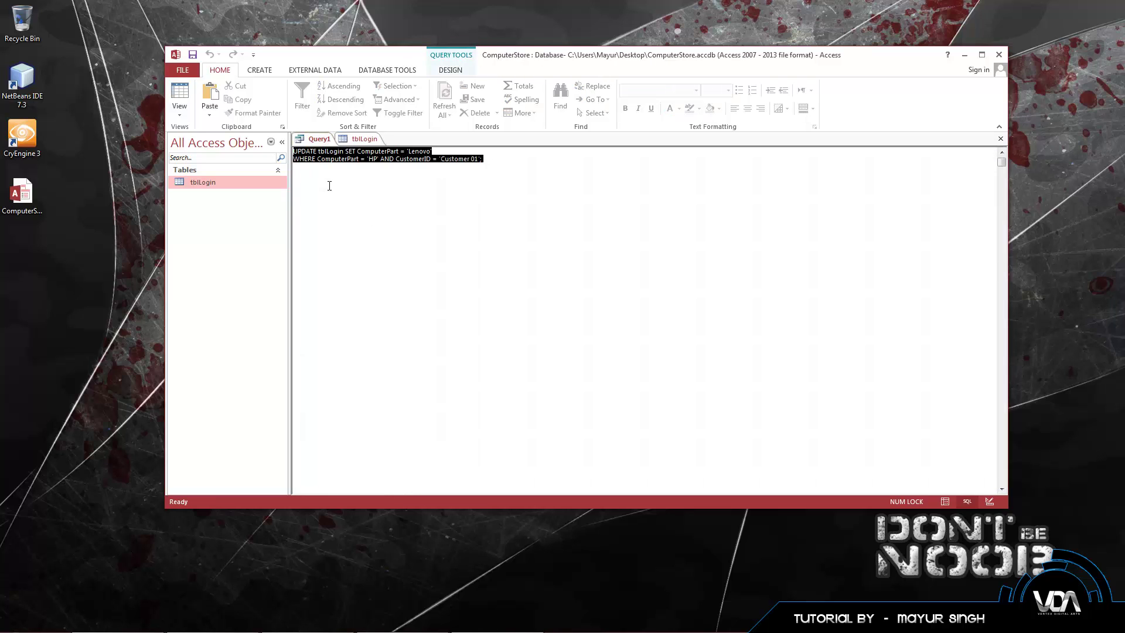
click(444, 226)
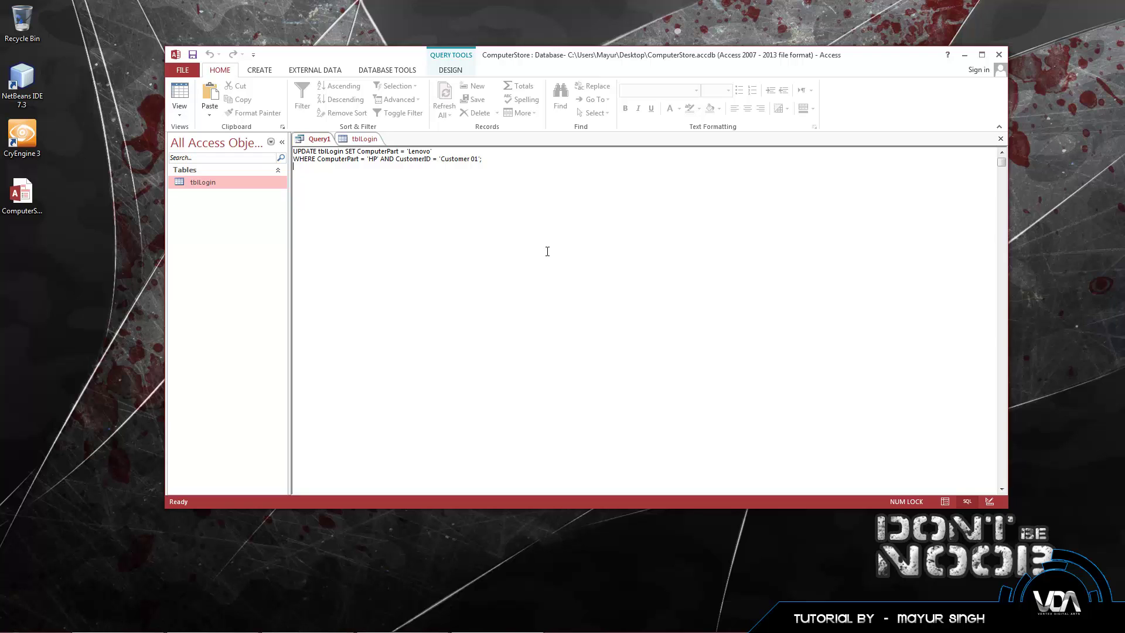
click(364, 139)
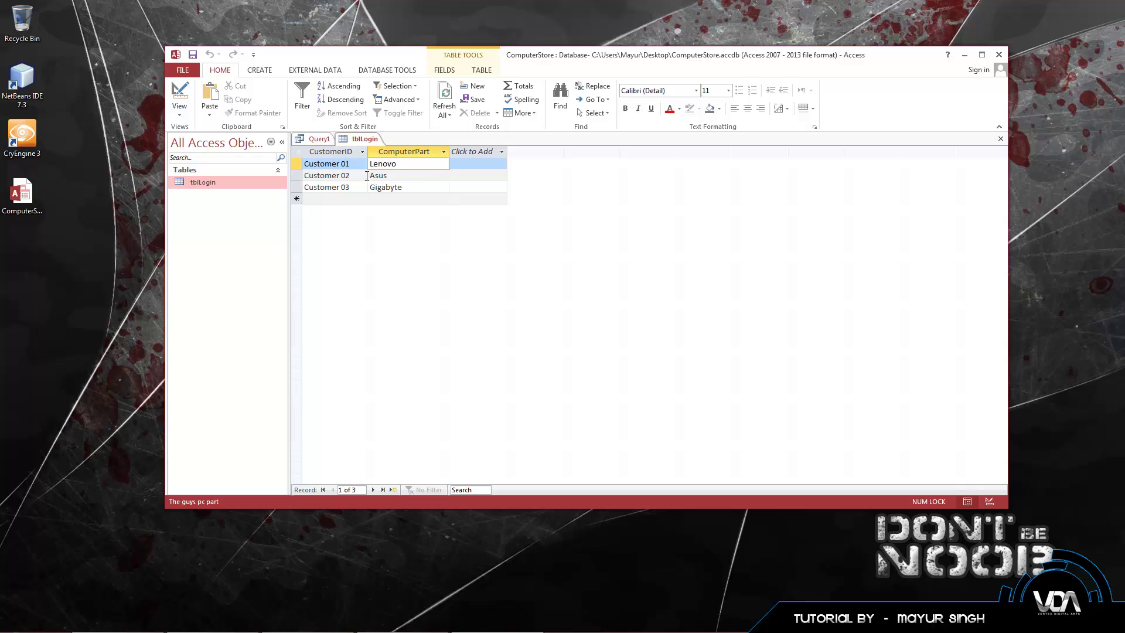
click(319, 139)
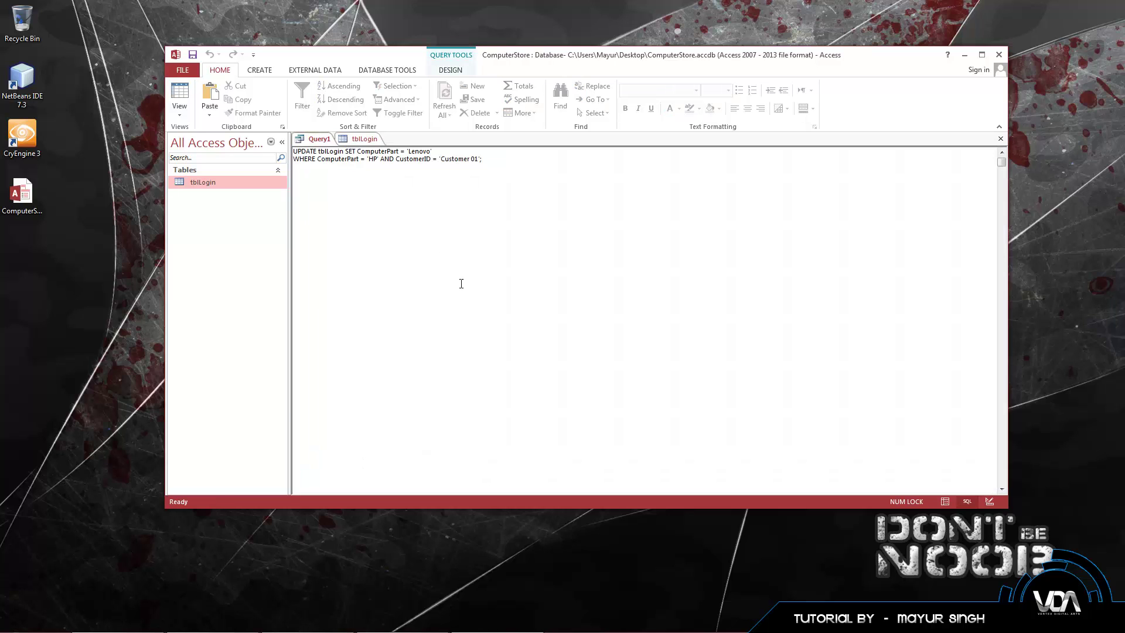